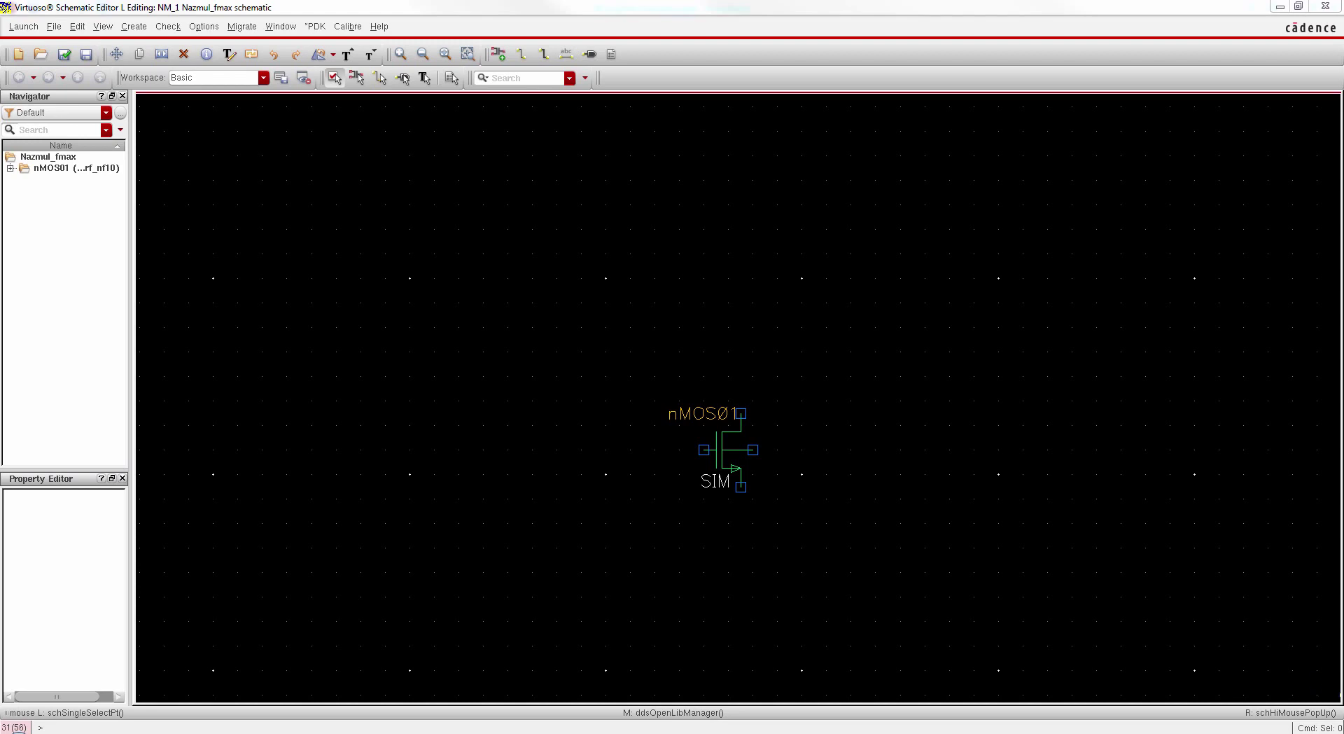
Place a vdc source from analogLib with DC voltage vdd in the empty area above and left of the nMOS transistor
click(1320, 695)
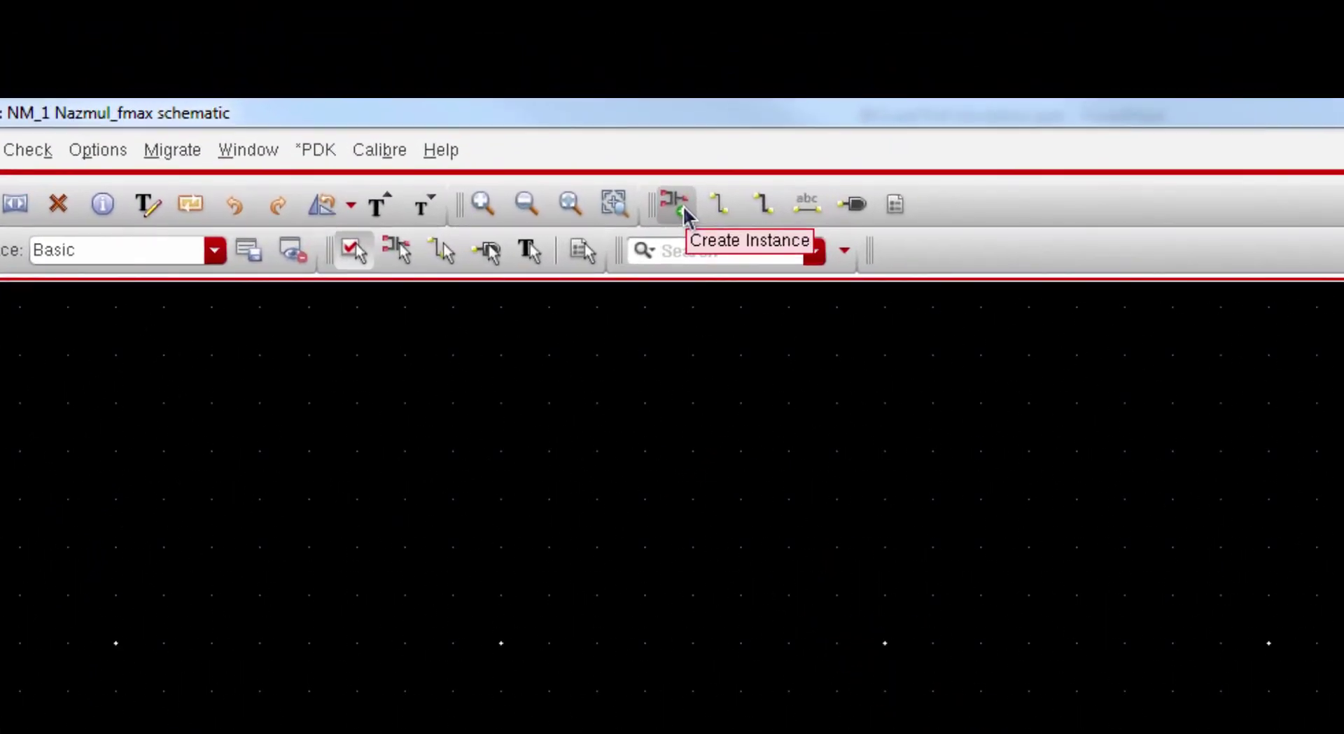
click(683, 210)
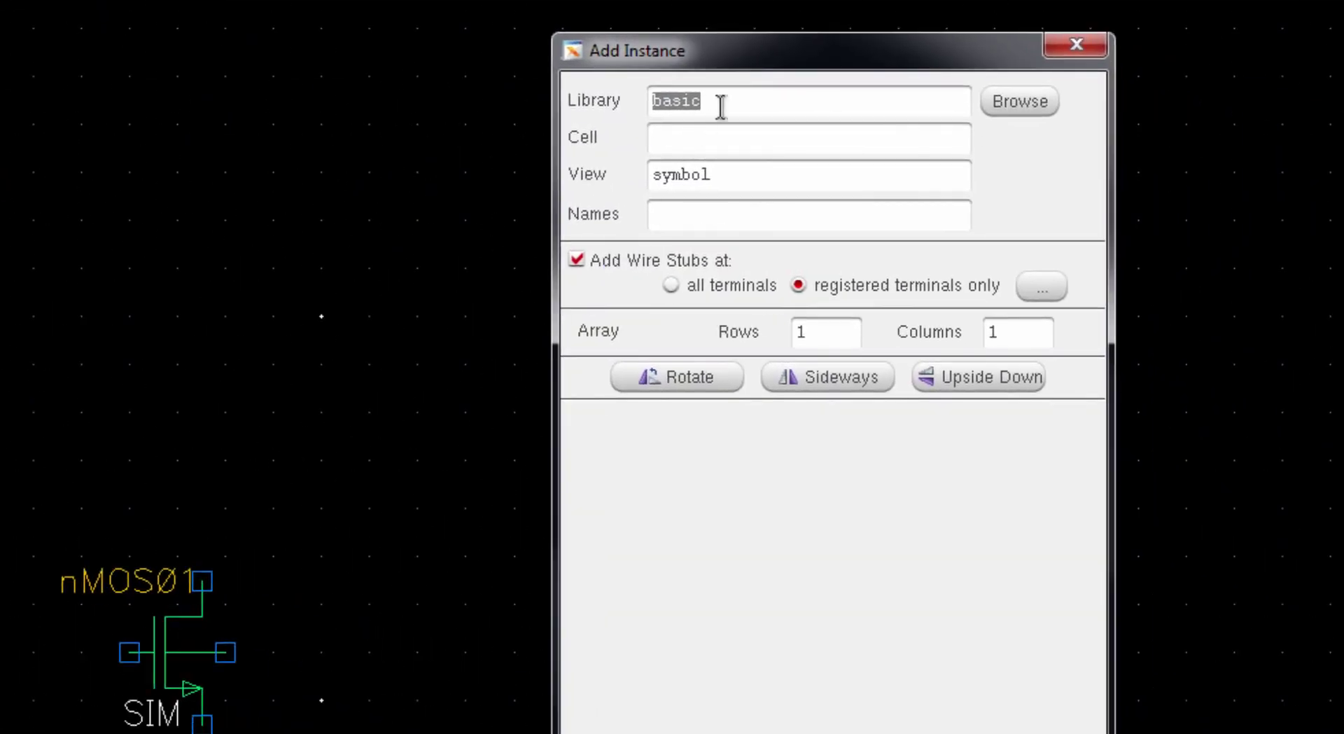
text(analogLib)
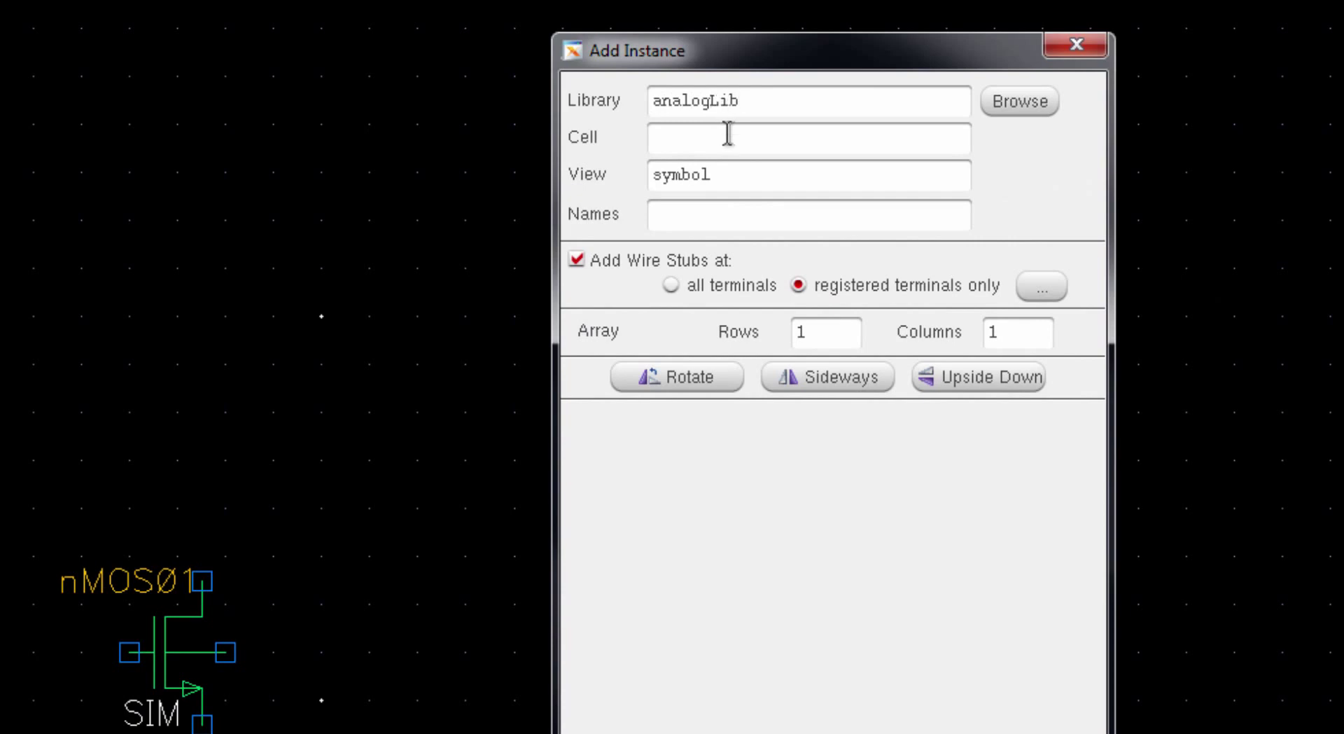
click(728, 134)
text(vdc)
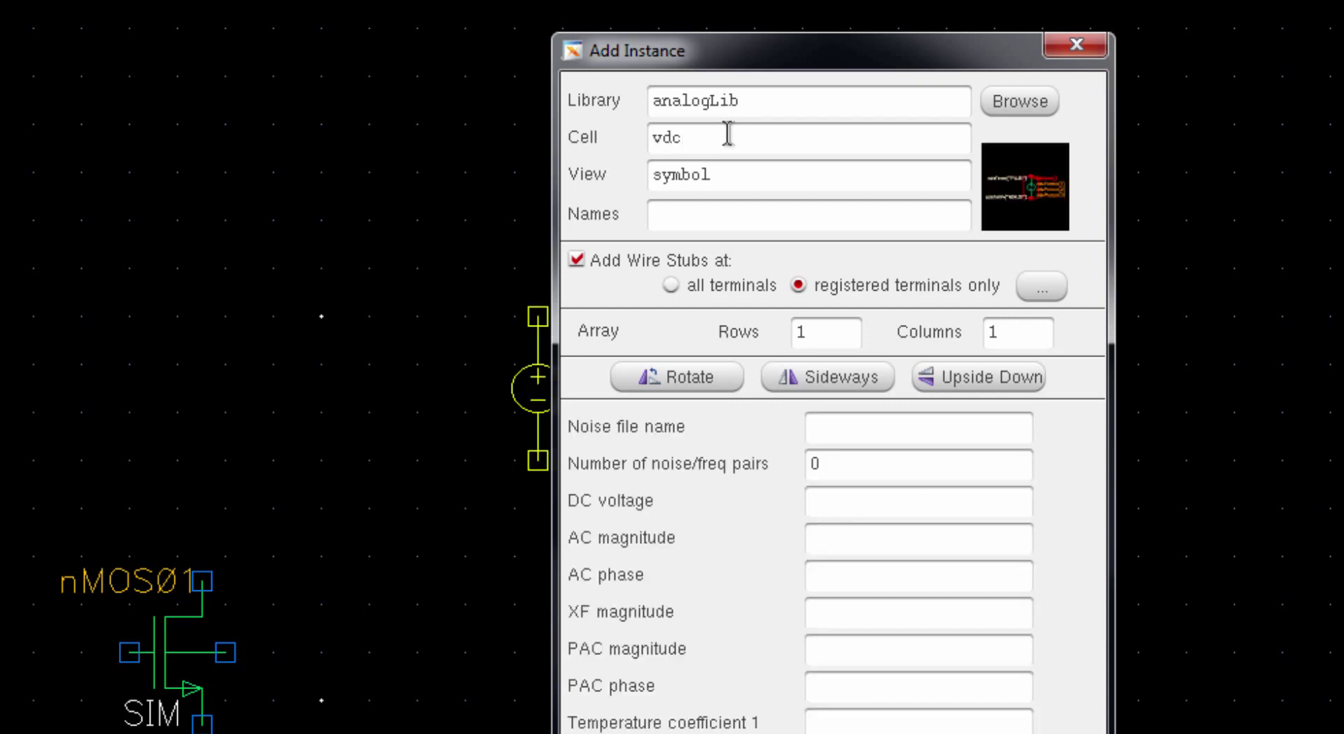
click(853, 514)
text(vdd V)
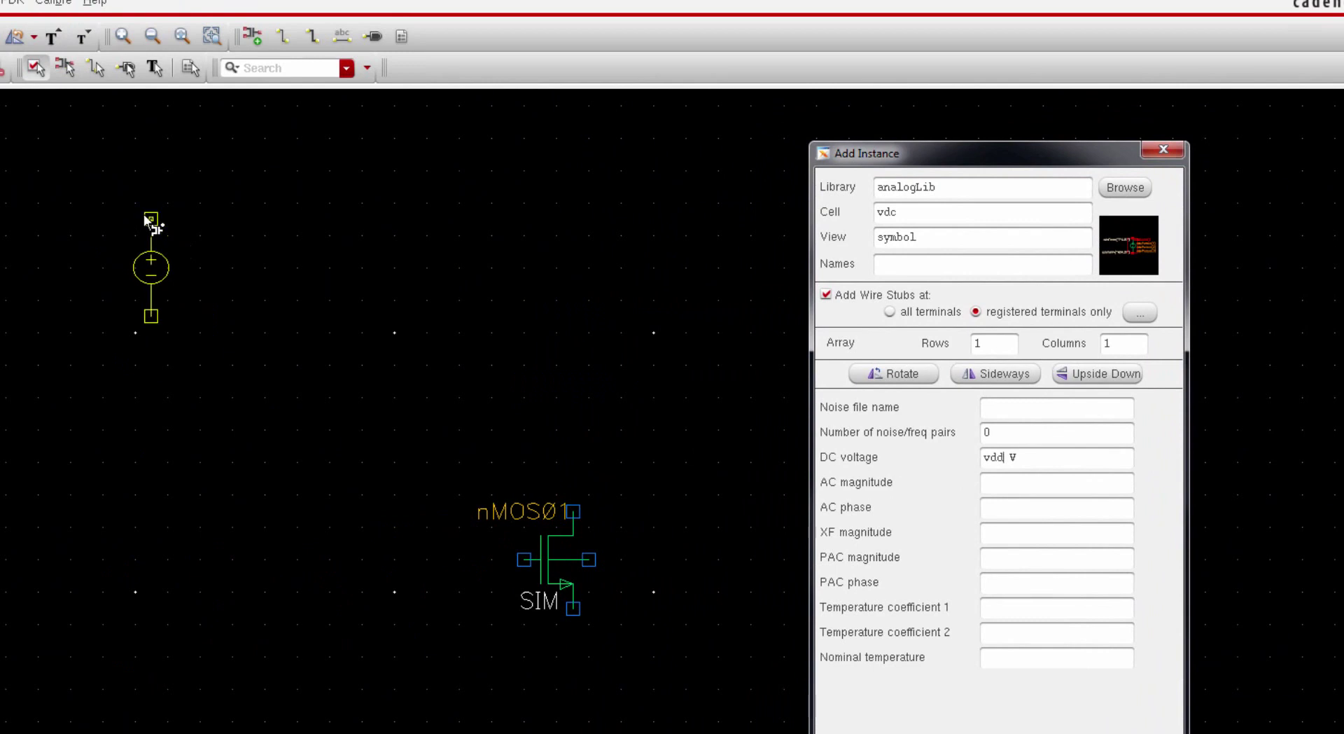
click(149, 221)
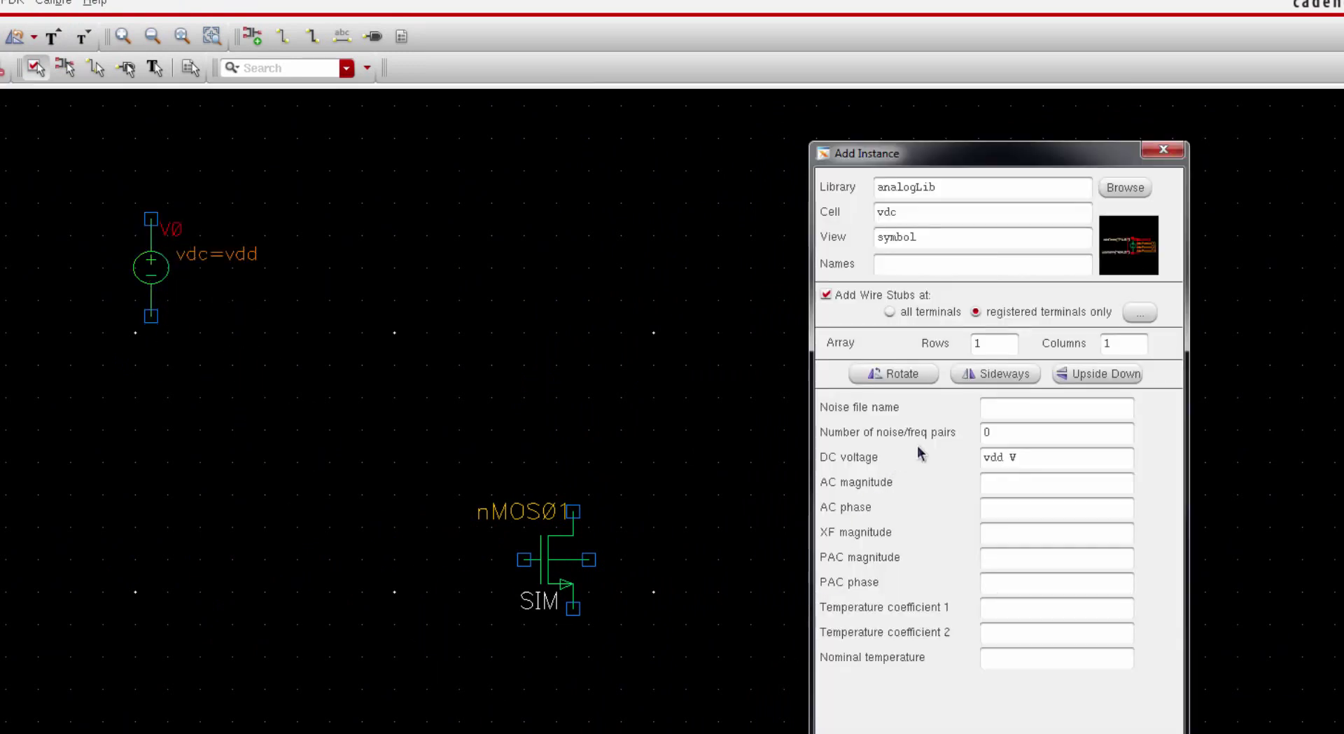
Place two more vdc sources in a row beside the vdd source, with DC voltages vgs and 0
drag(1006, 457, 984, 460)
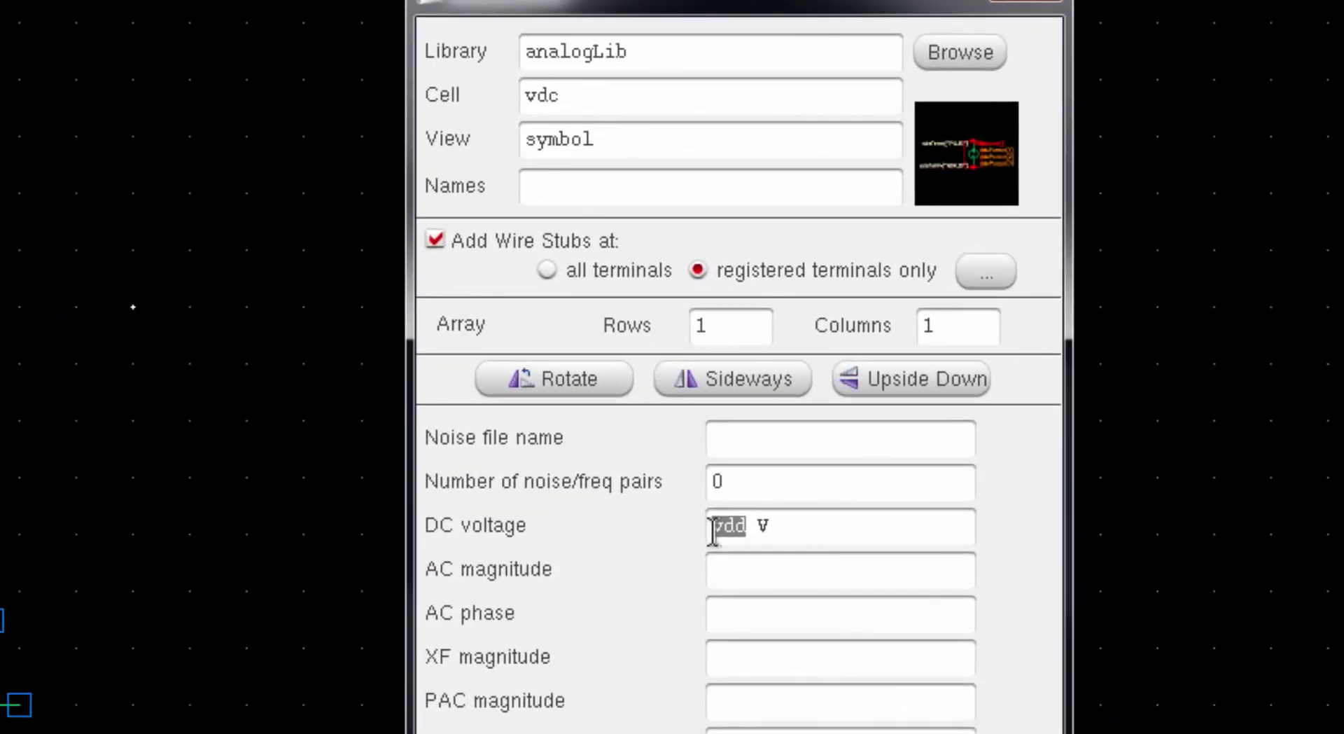
text(vgs)
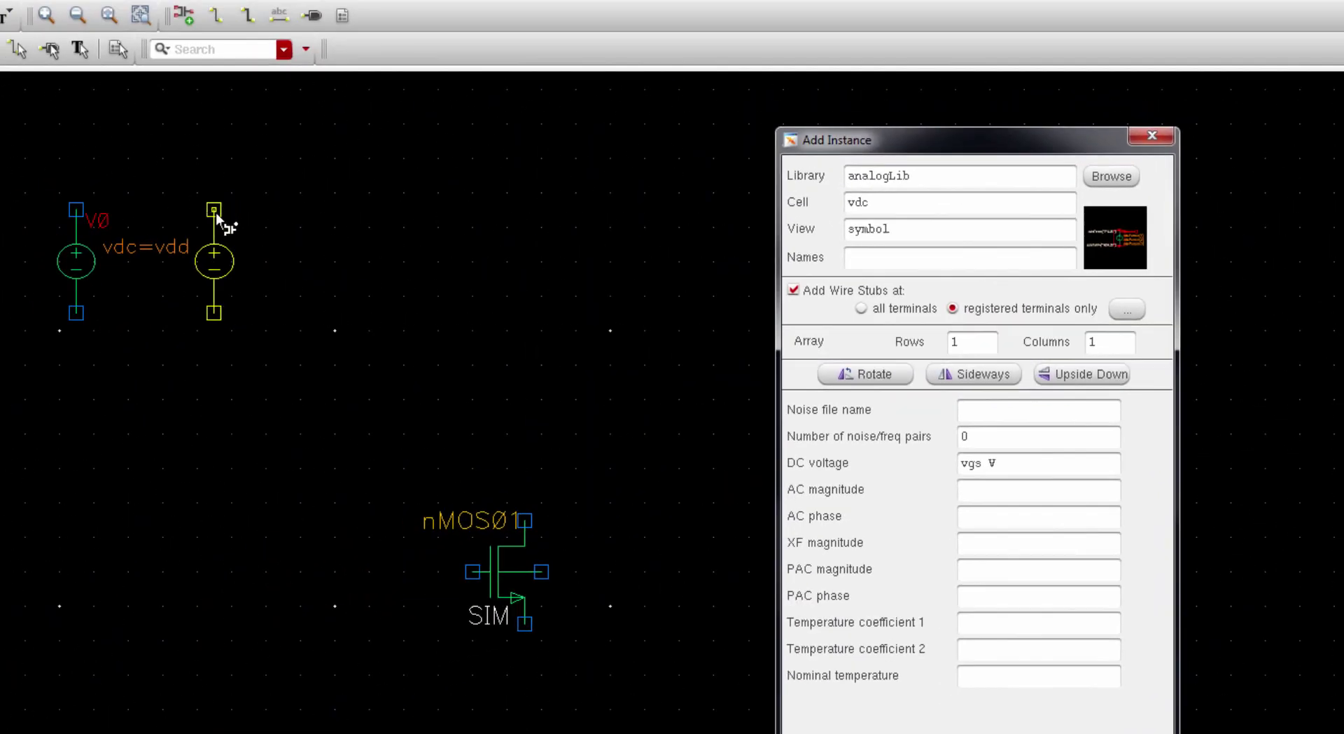
click(216, 215)
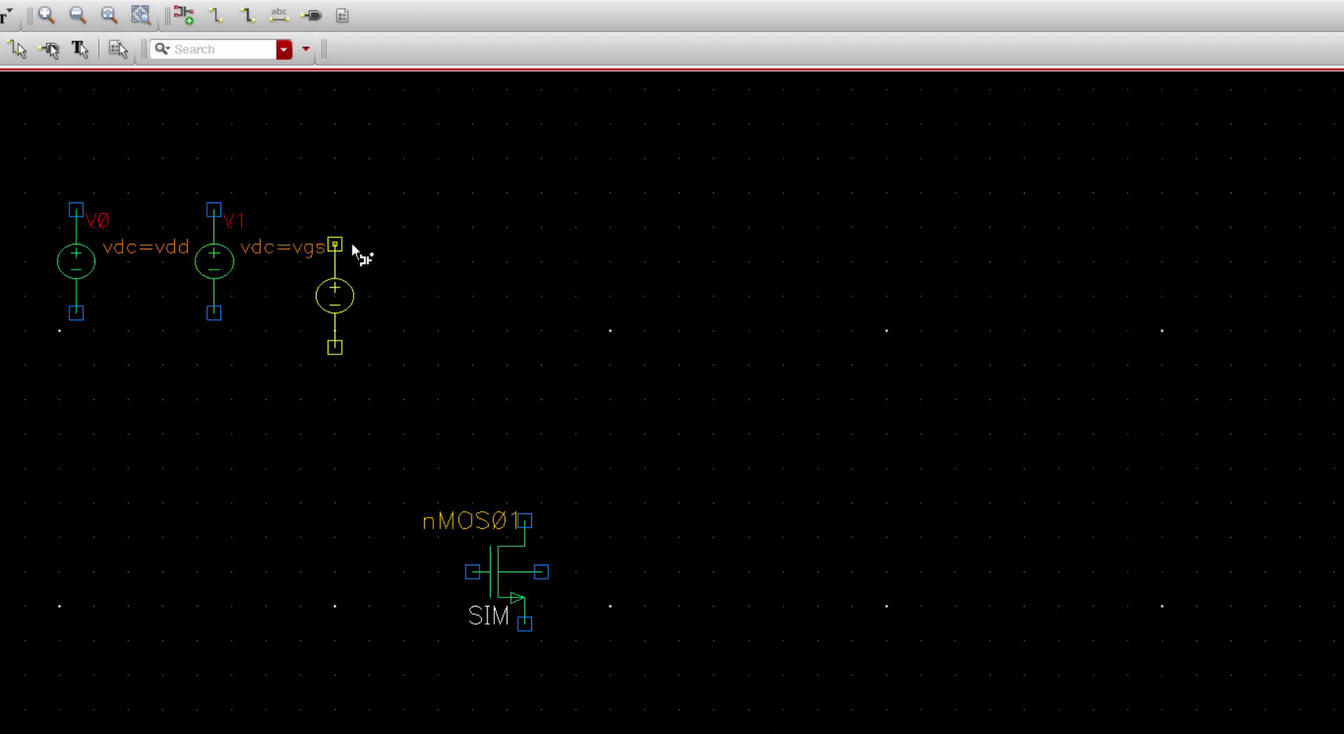
mouse_move(867, 594)
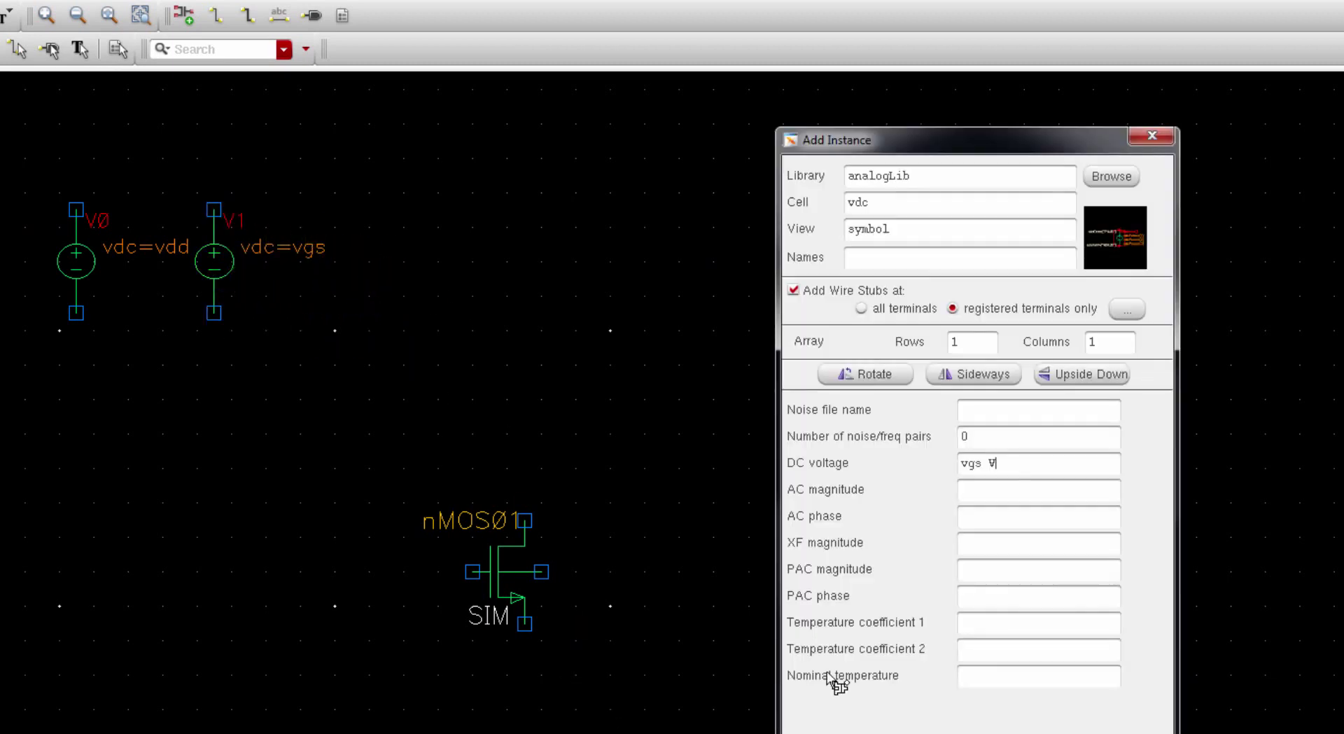
double_click(974, 460)
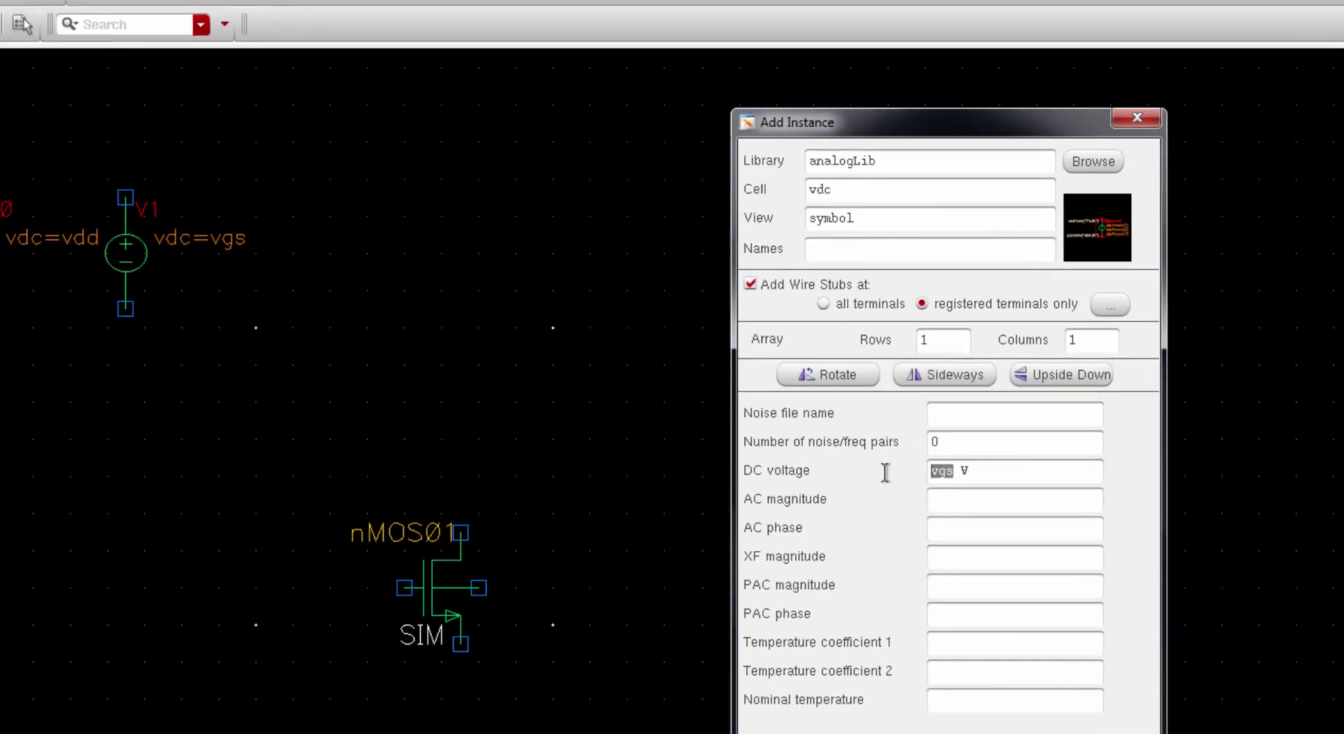
text(0)
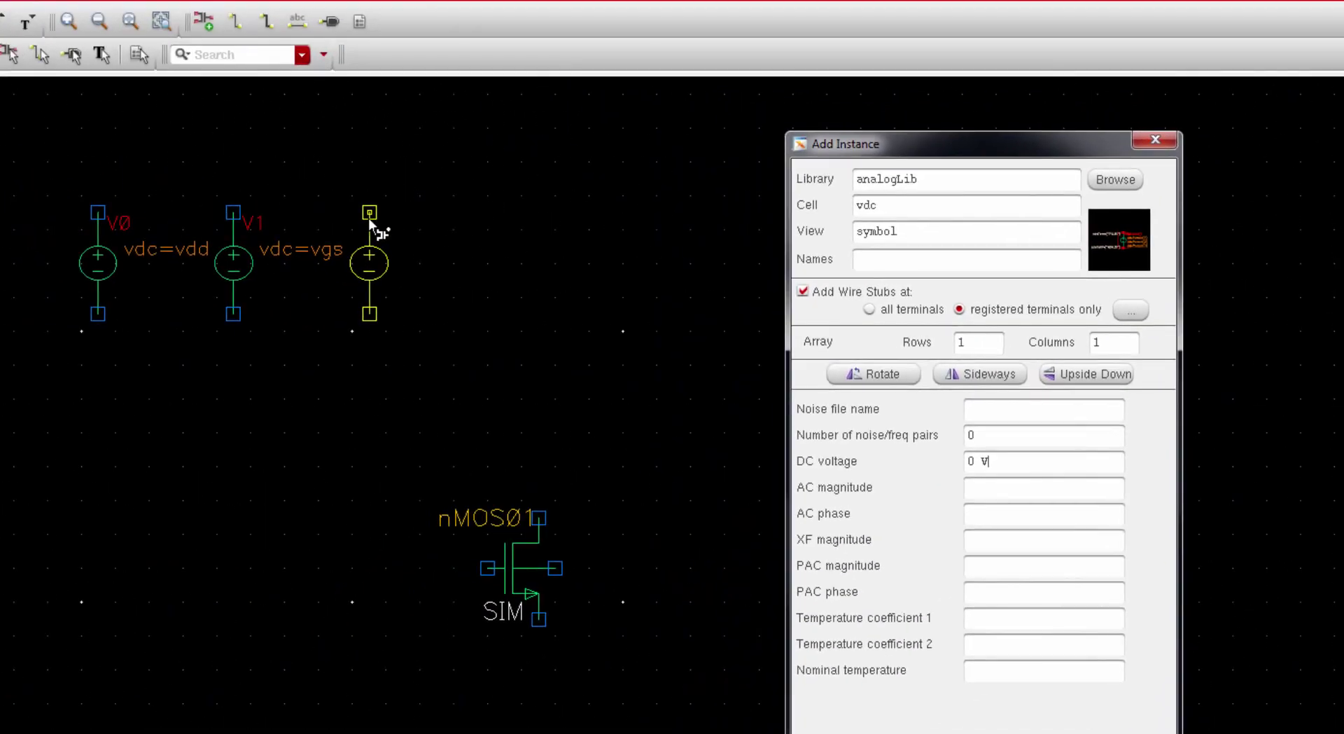
click(368, 222)
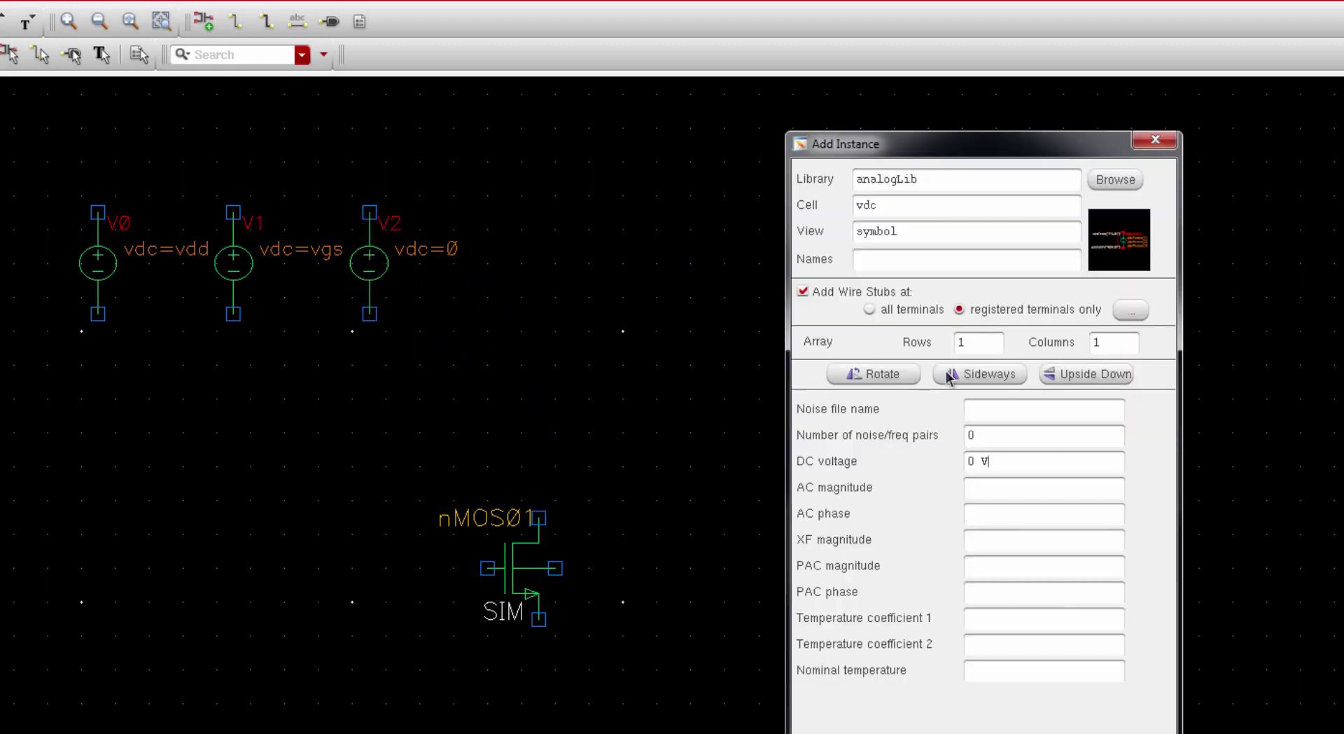
Attach a gnd symbol from analogLib to the negative terminal of the 0 V source
double_click(859, 205)
key(BackSpace)
text(gnd)
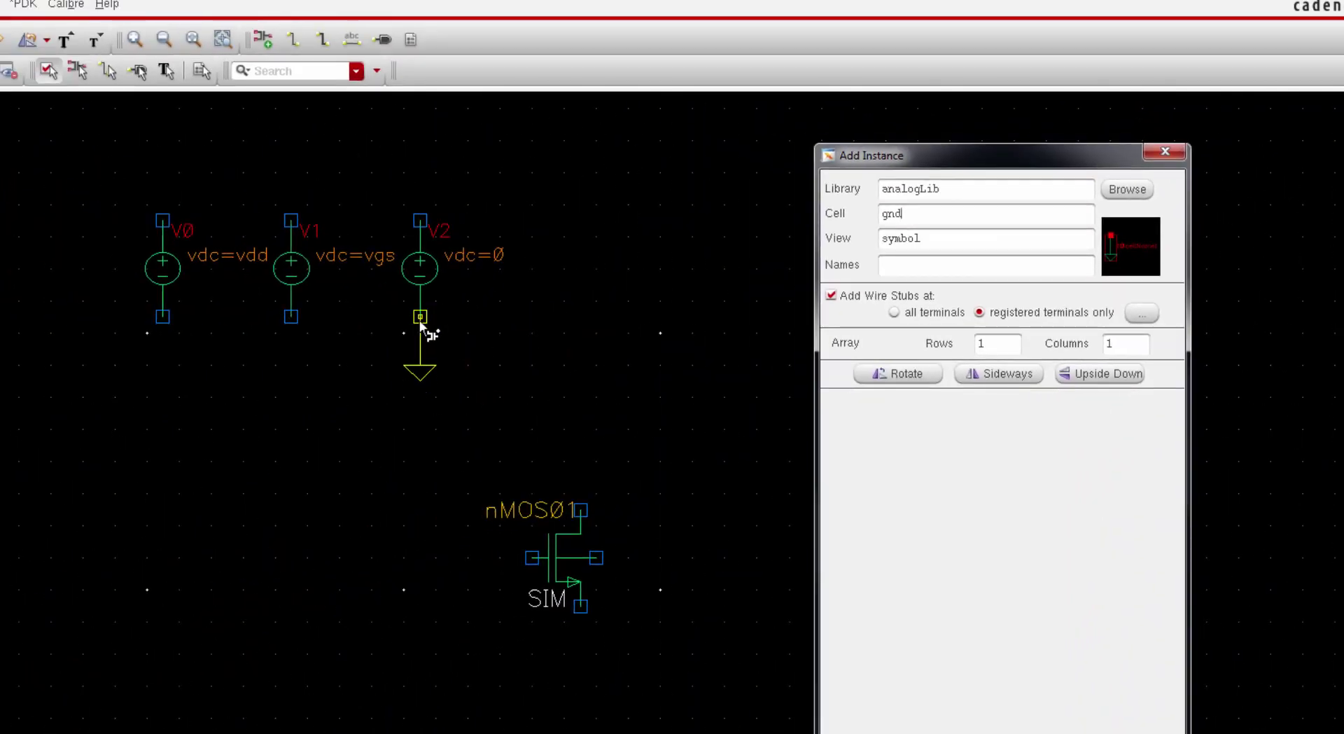
click(420, 322)
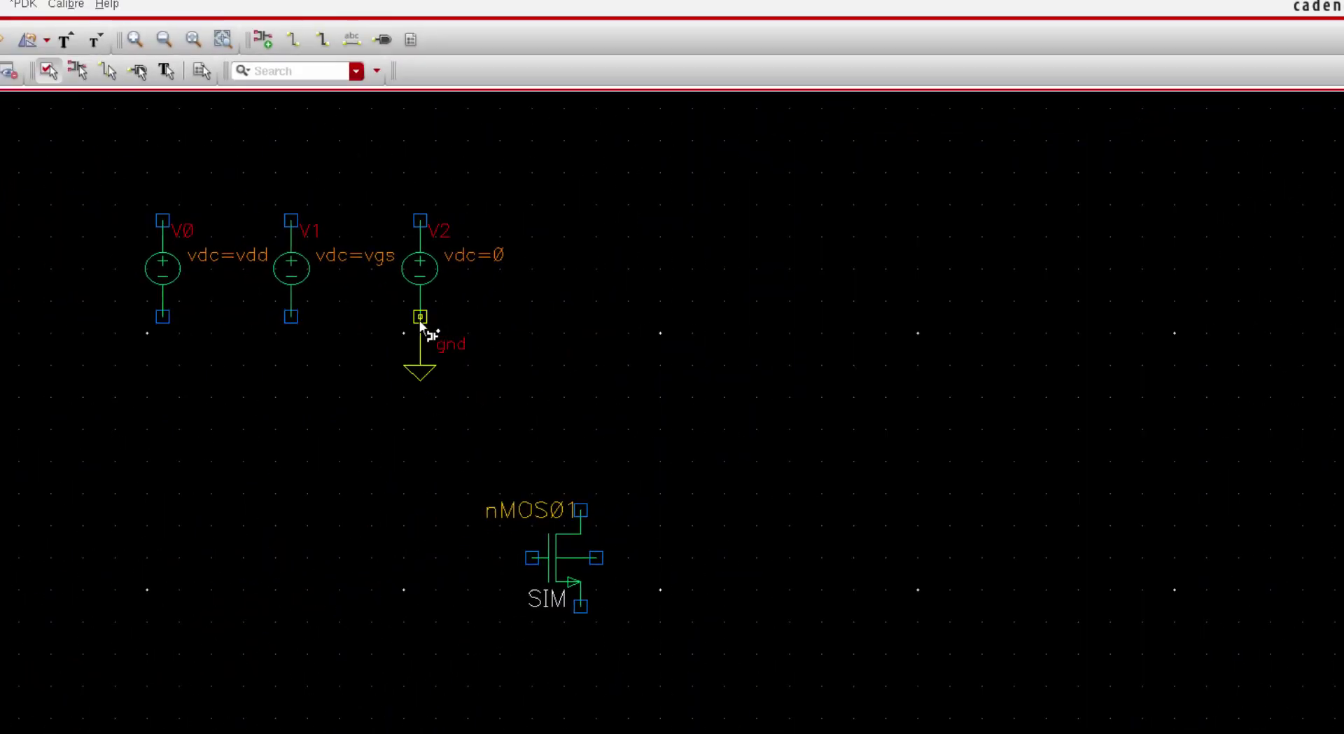
key(Escape)
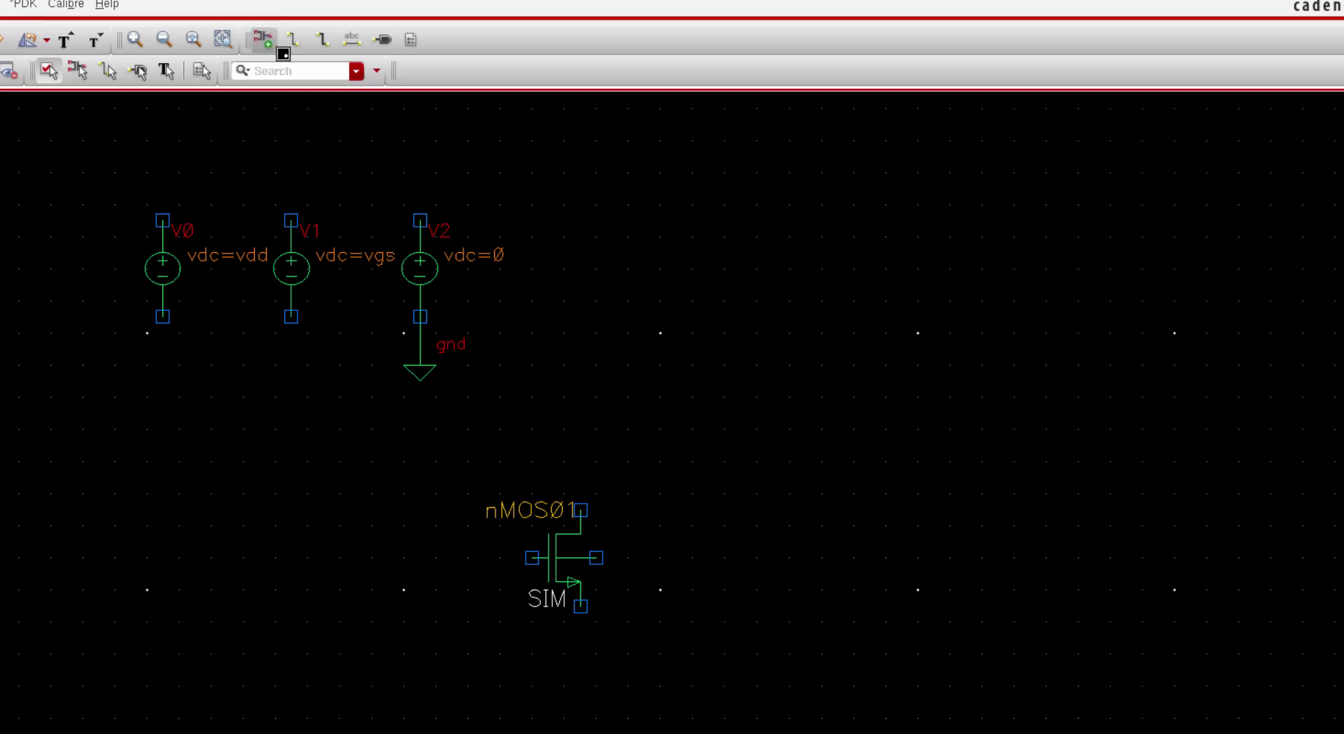
Place two analogLib port instances, one on each side of the nMOS transistor
click(262, 39)
text(no)
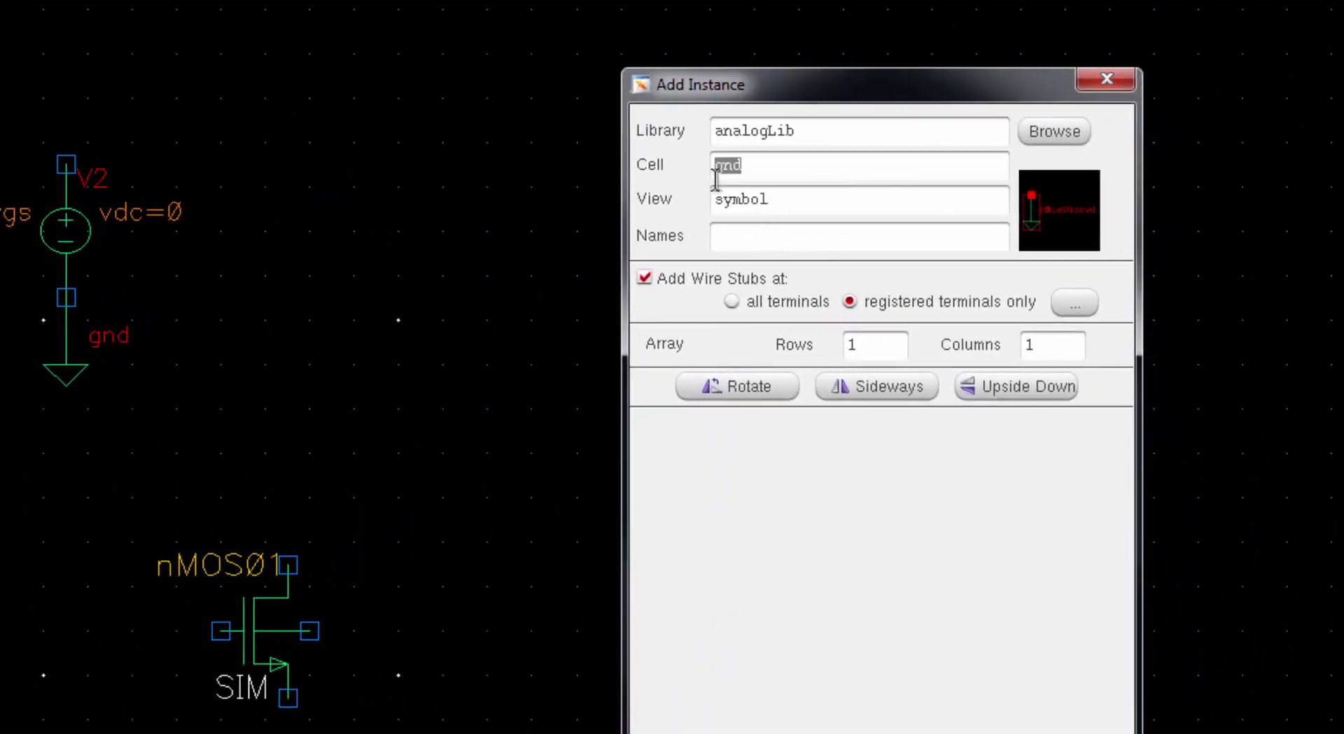
text(rt)
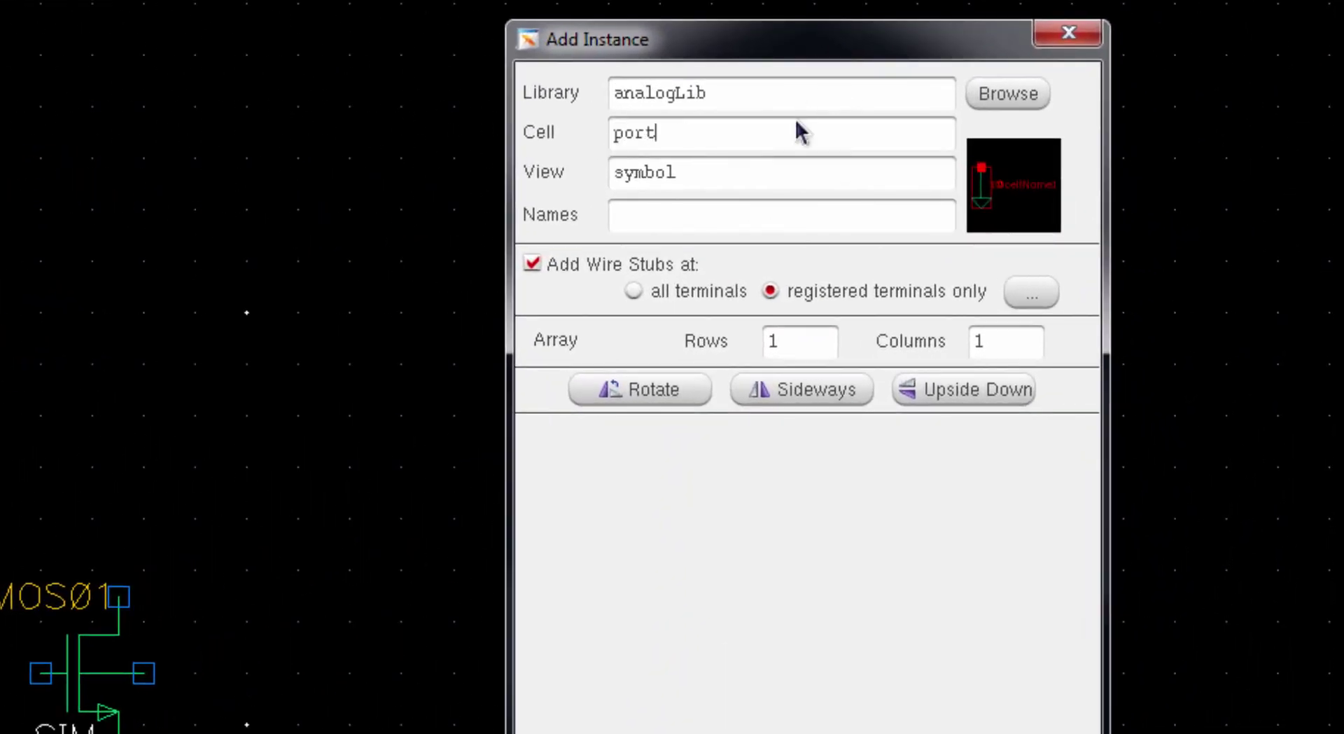
key(Return)
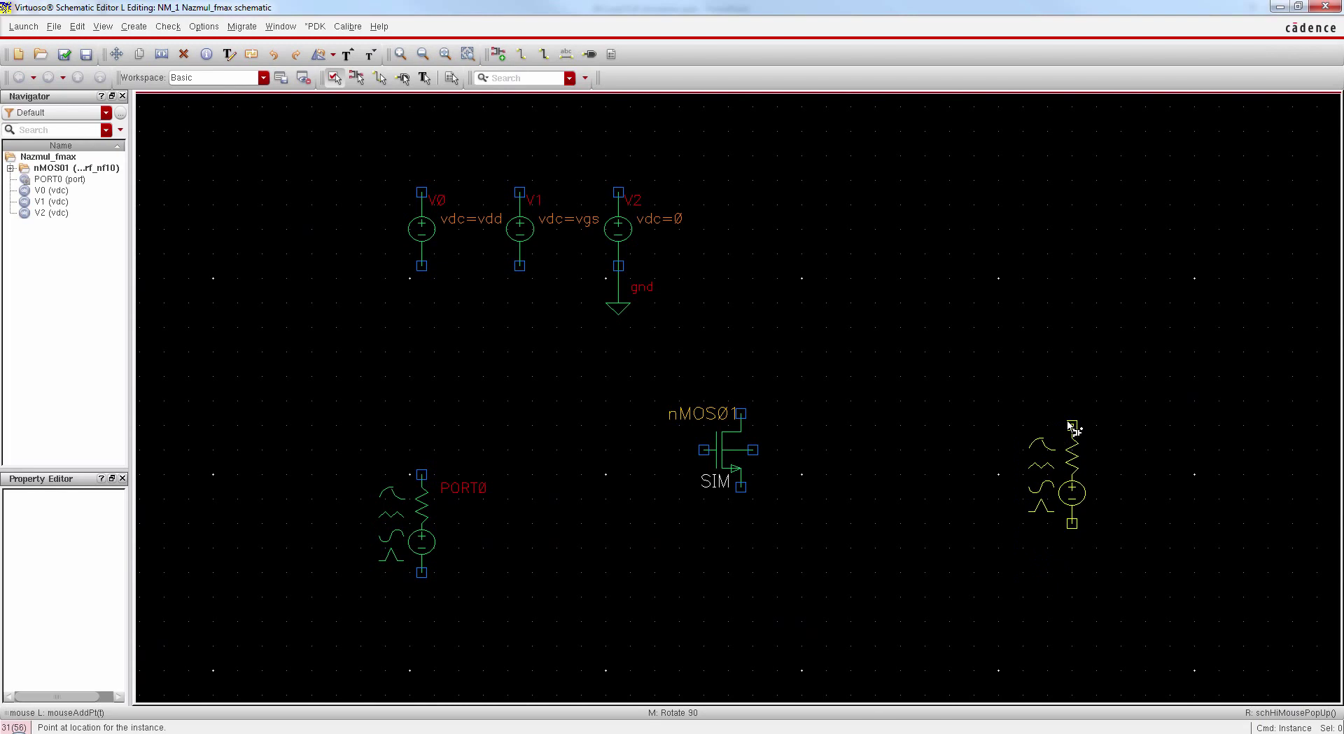
click(1072, 427)
key(Escape)
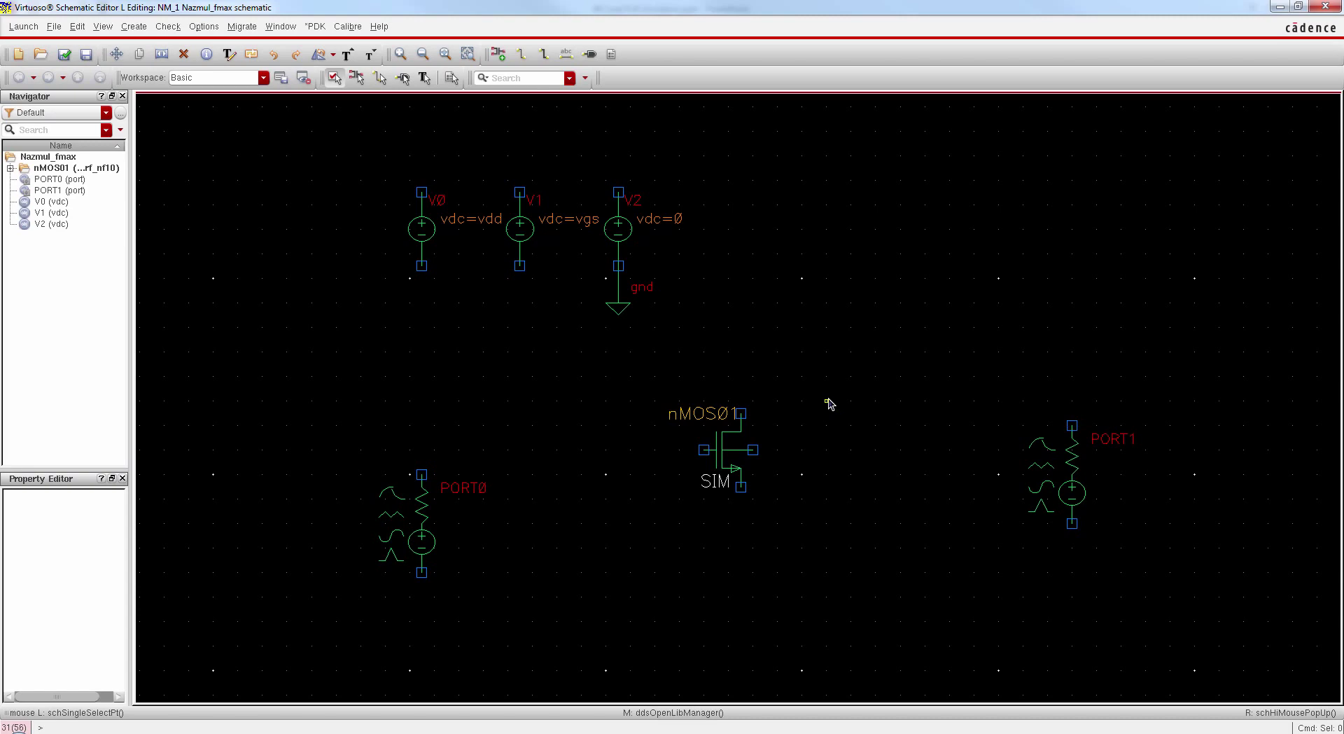
Place an analogLib res instance with a resistance of 5k Ohms just left of the nMOS transistor
click(501, 56)
double_click(1023, 197)
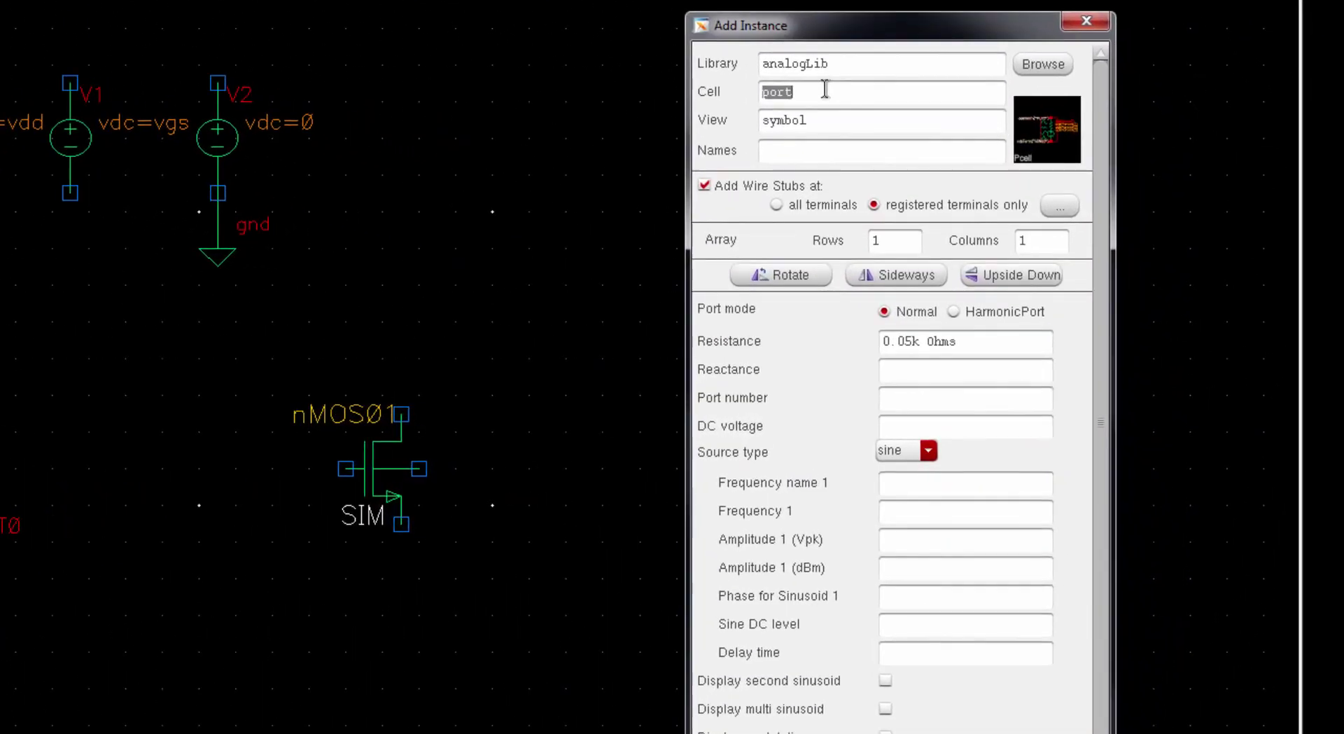
text(res)
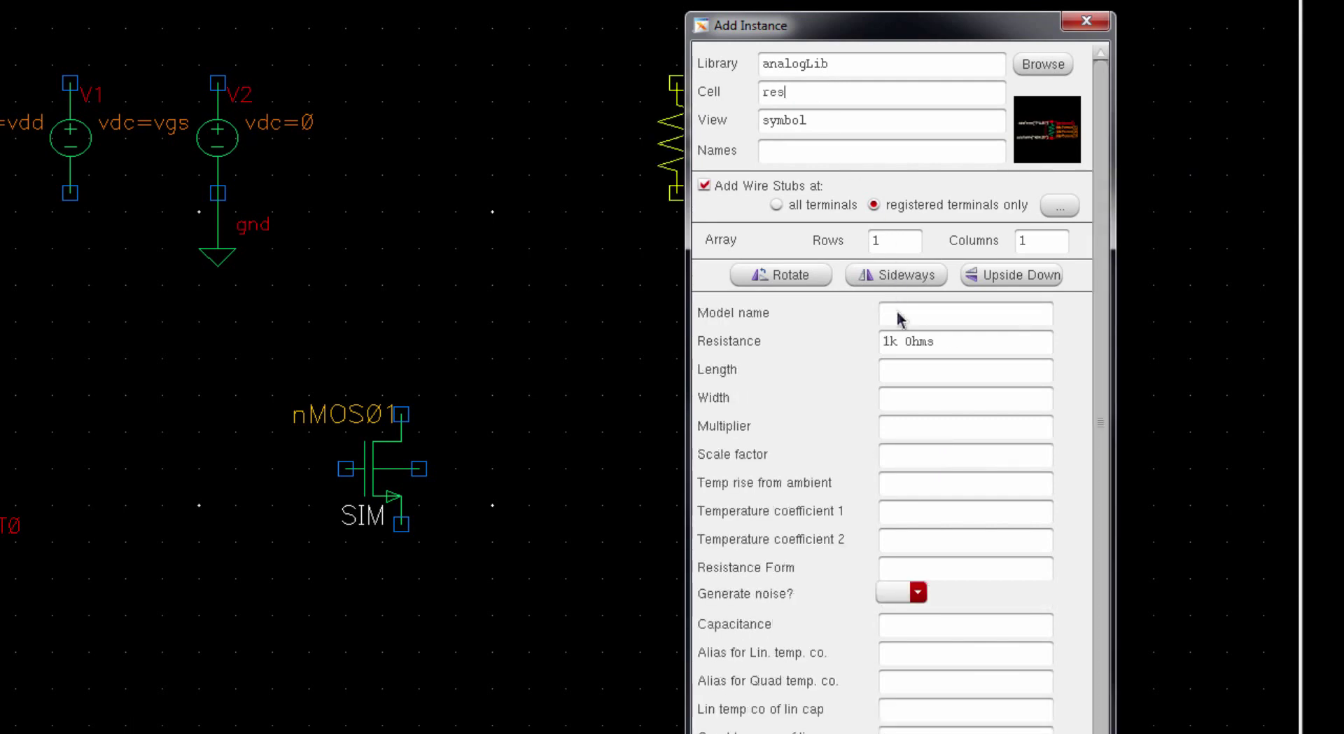
drag(888, 341, 866, 341)
text(5)
click(940, 342)
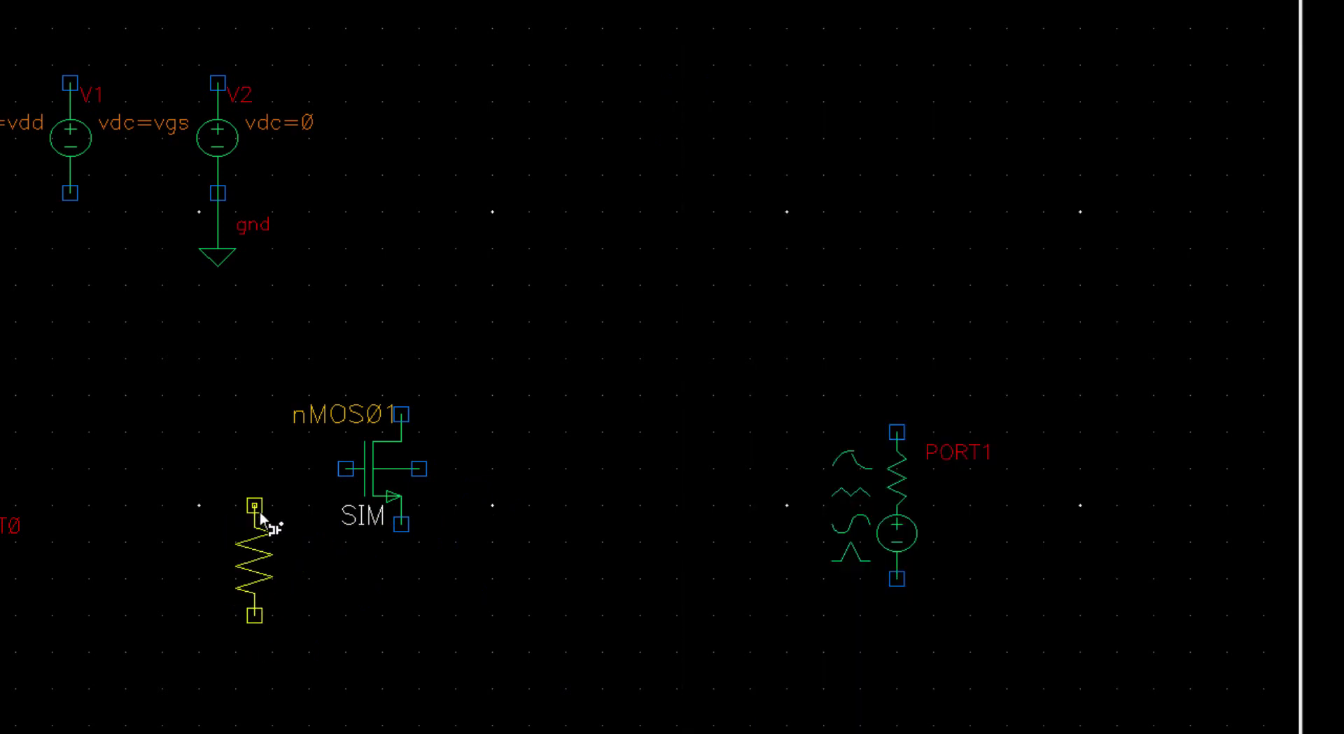
click(259, 511)
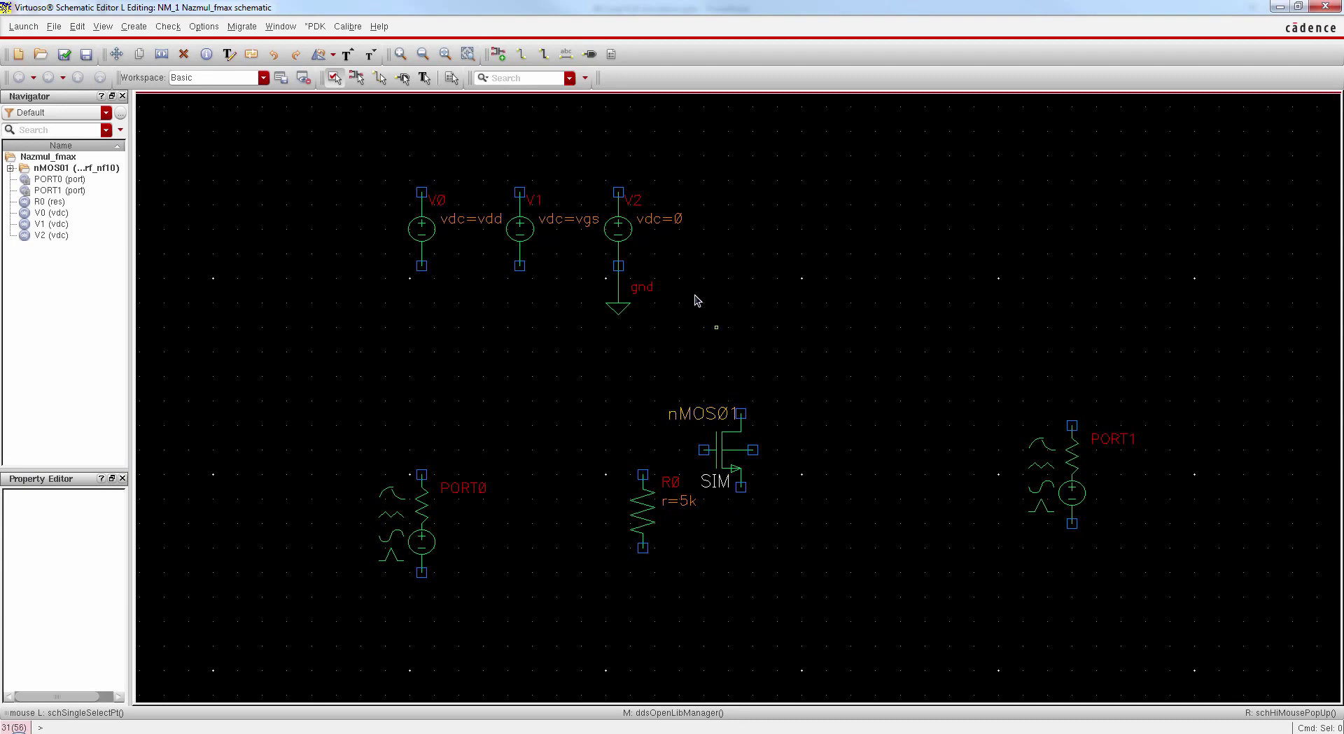
Place two 1 pF analogLib cap instances, one between PORT0 and the resistor, one between the transistor and PORT1
click(544, 54)
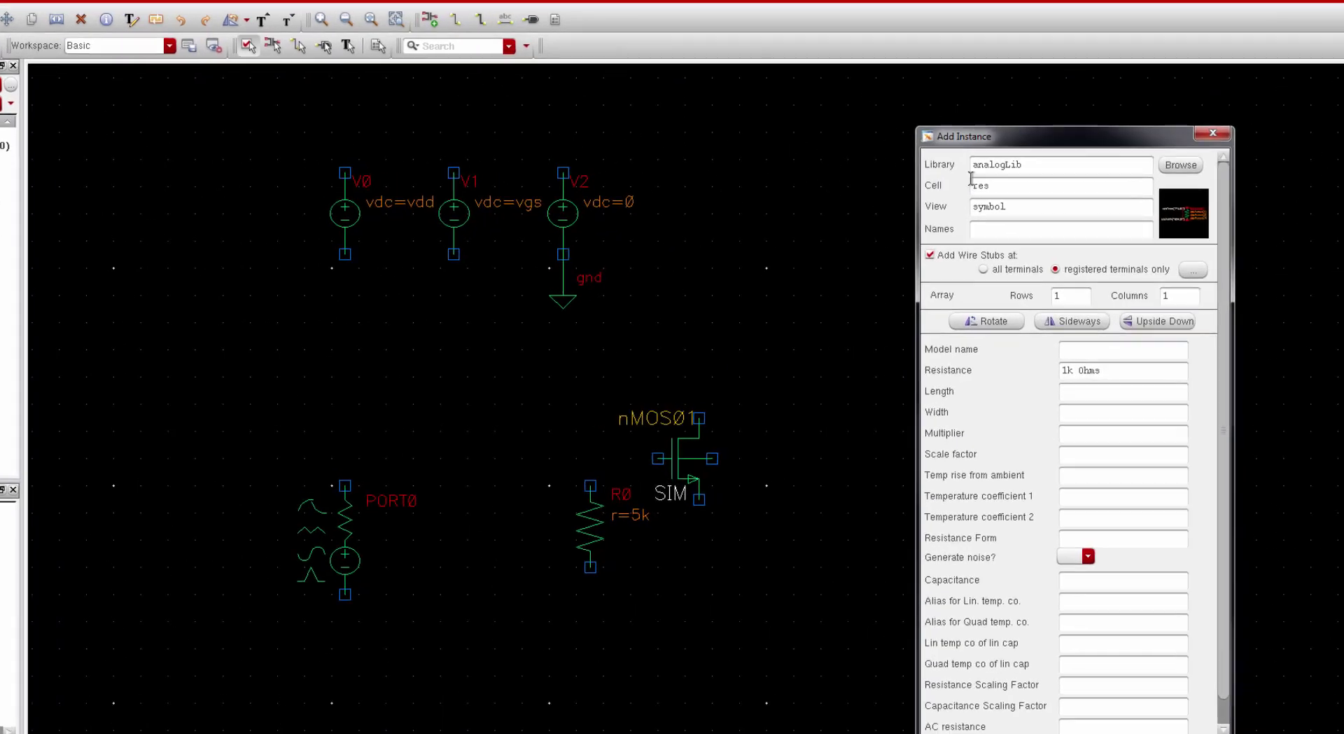
double_click(988, 203)
text(cap)
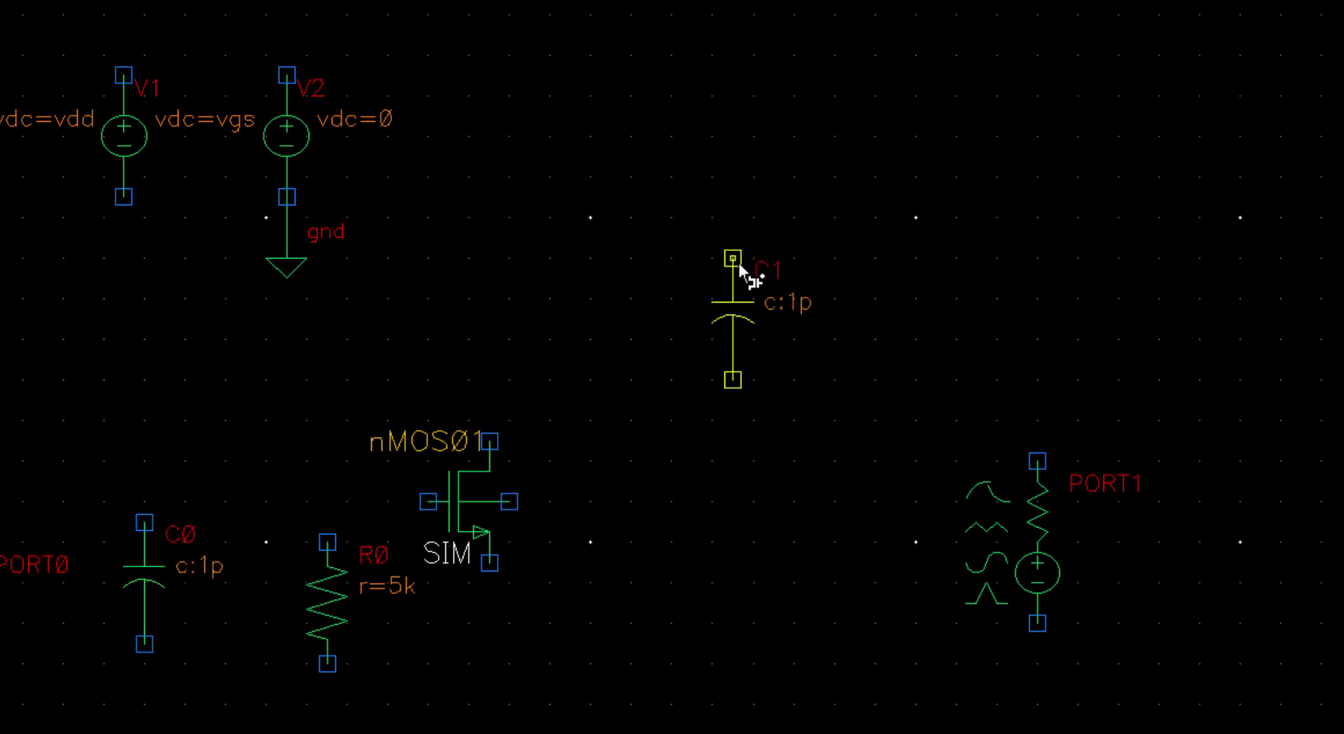
key(Escape)
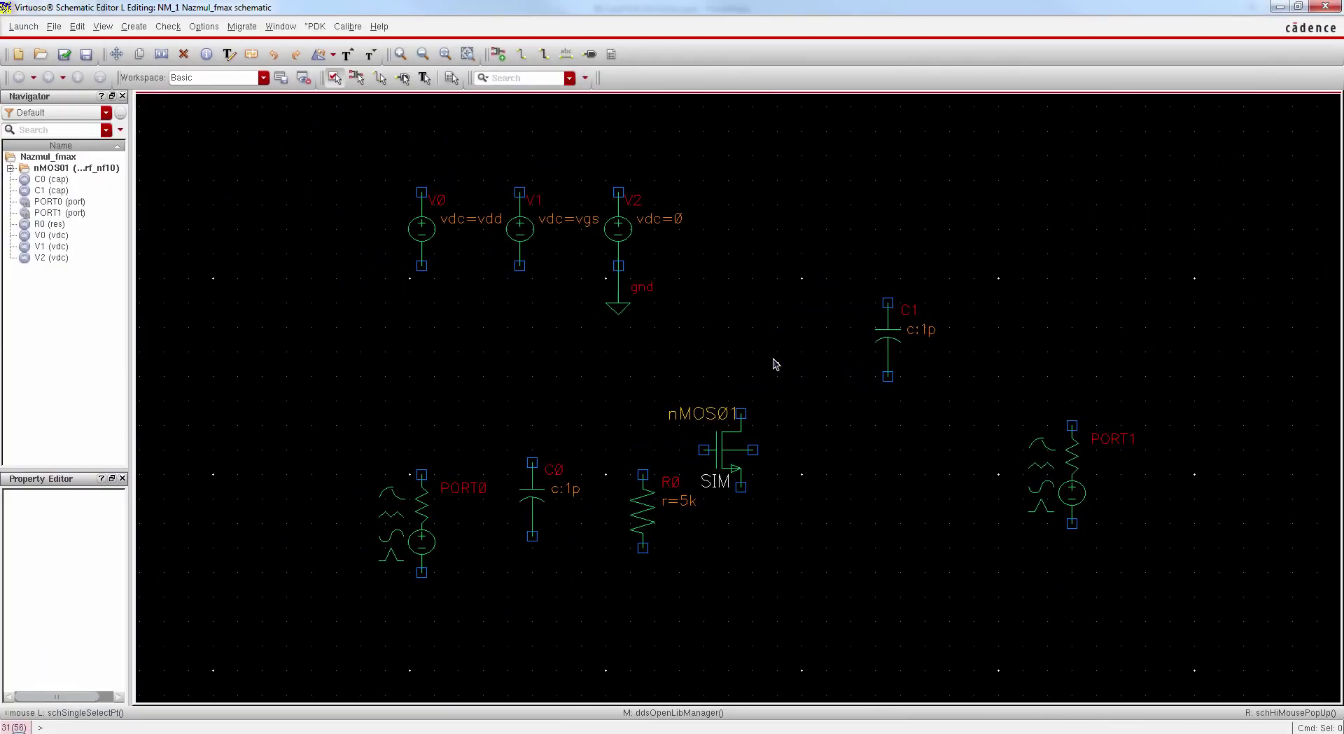
Place a 1n analogLib ind instance directly above the drain of the nMOS transistor
click(498, 54)
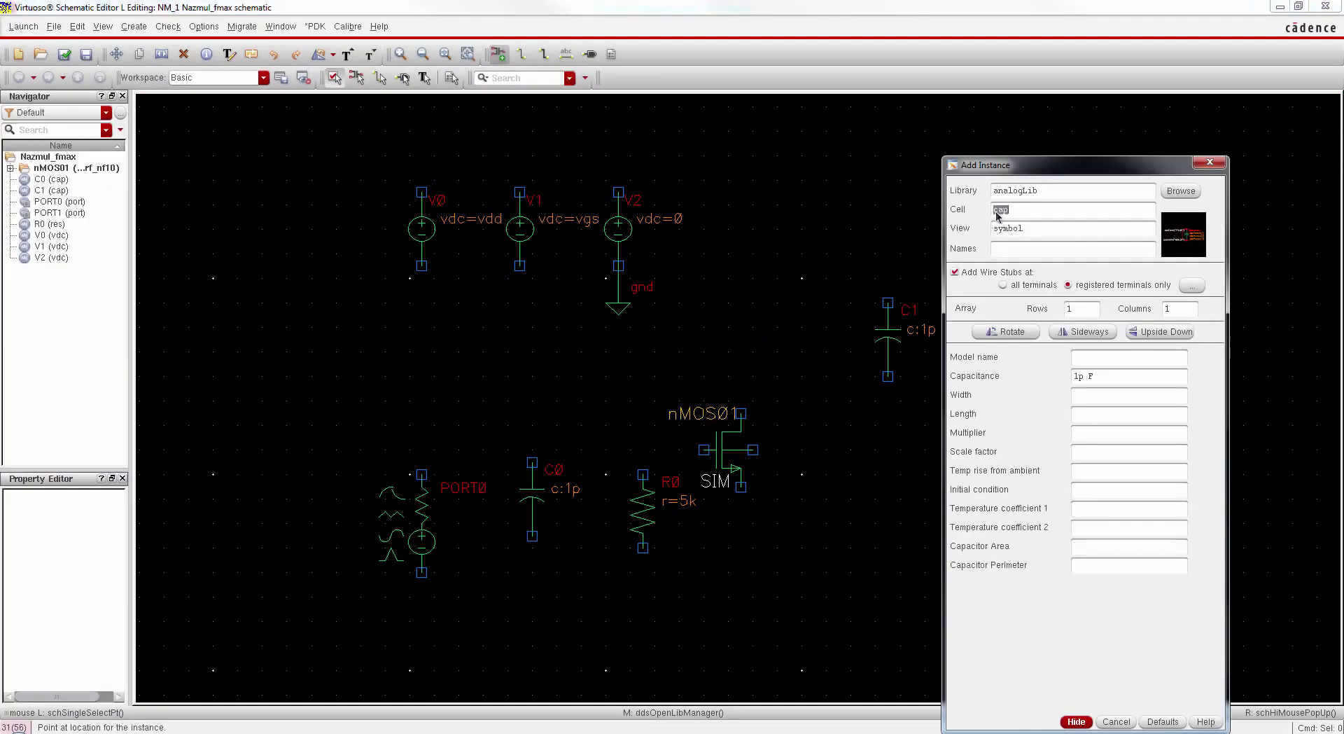
text(ind)
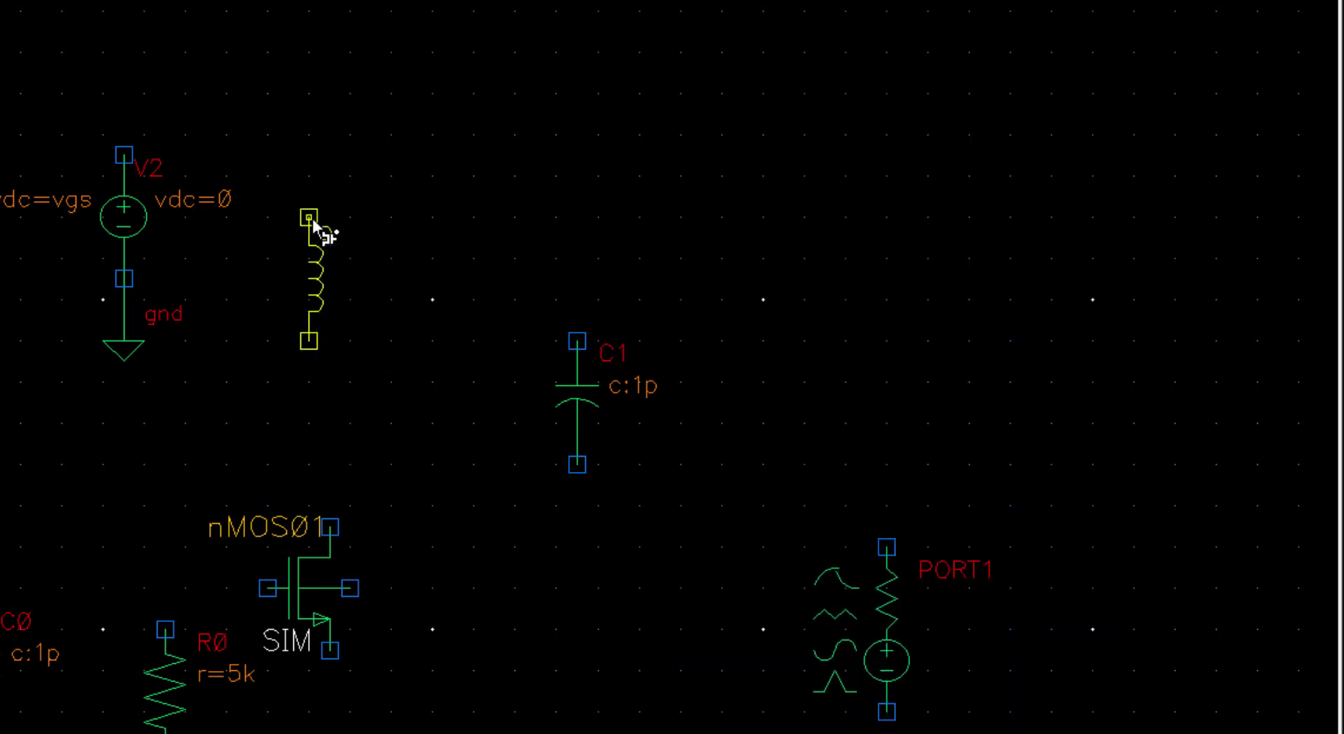
click(320, 210)
key(Escape)
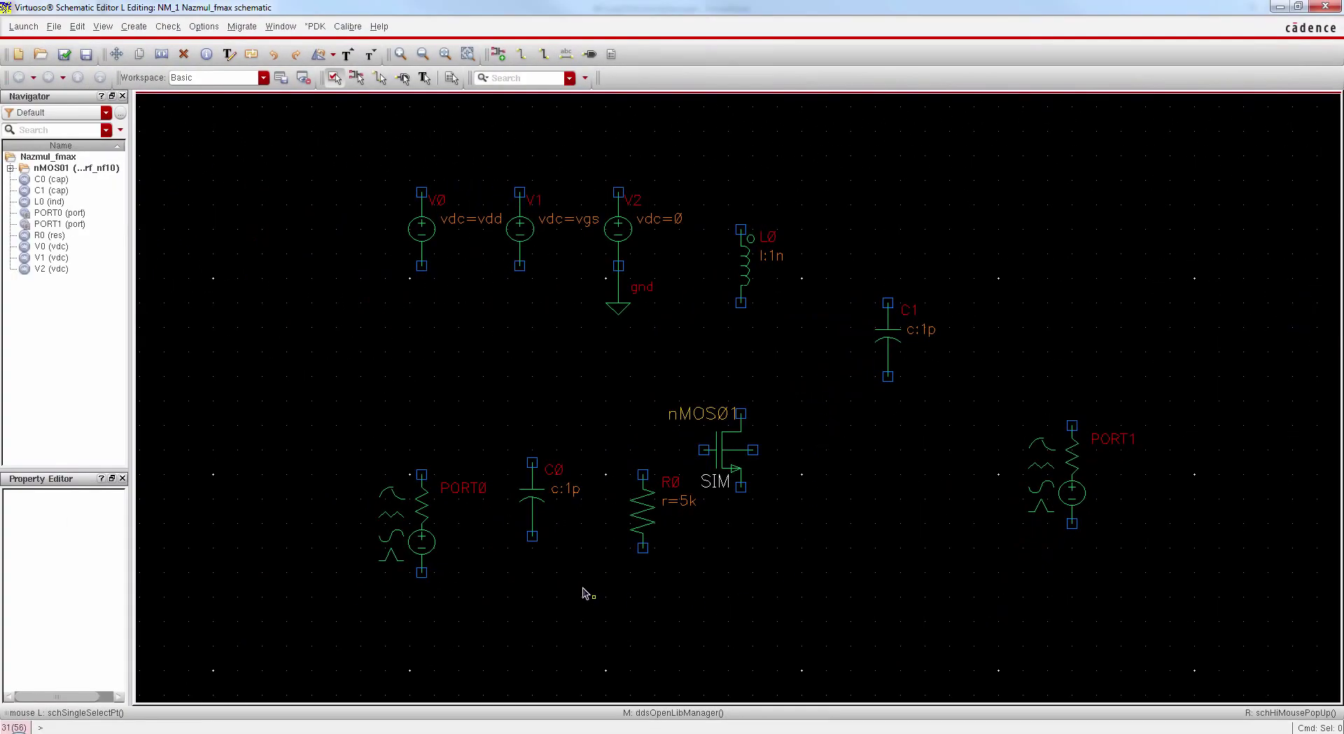
Rotate capacitor C0 left and move it up level with the upper terminals of PORT0 and the resistor
click(539, 507)
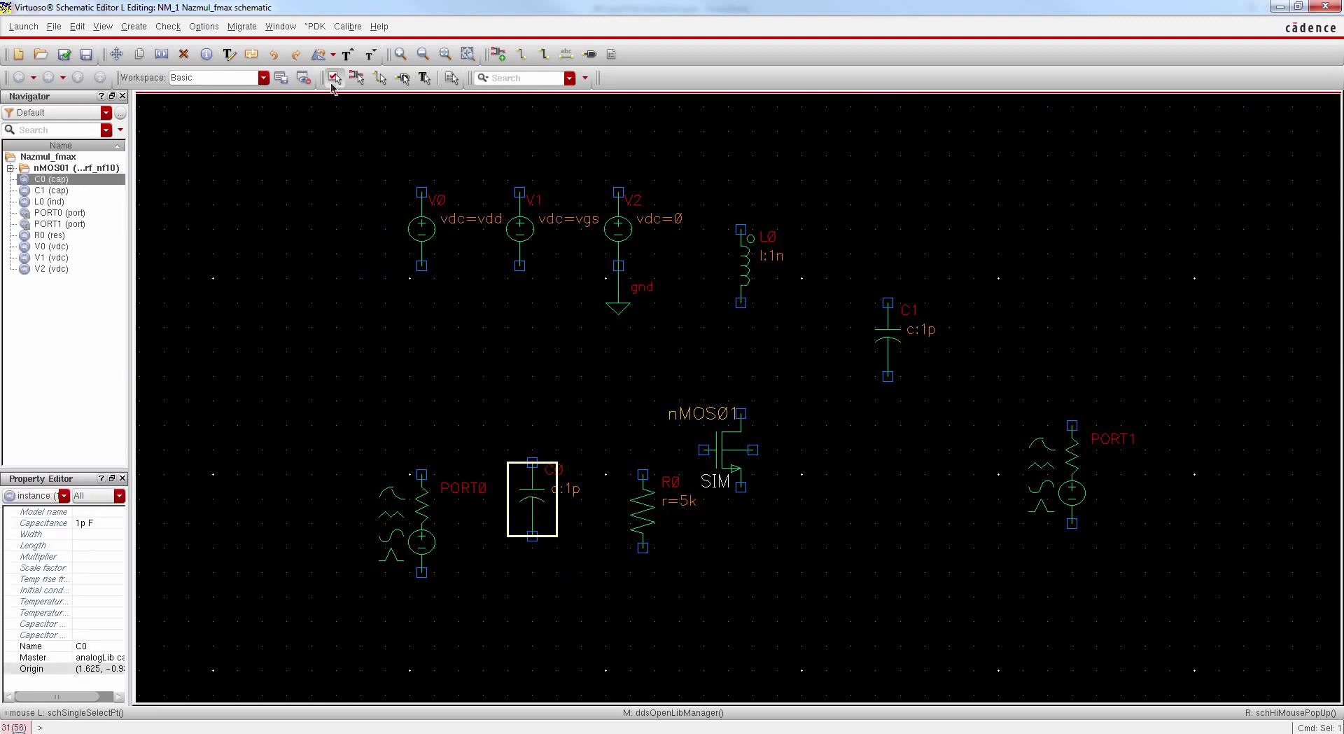
click(333, 53)
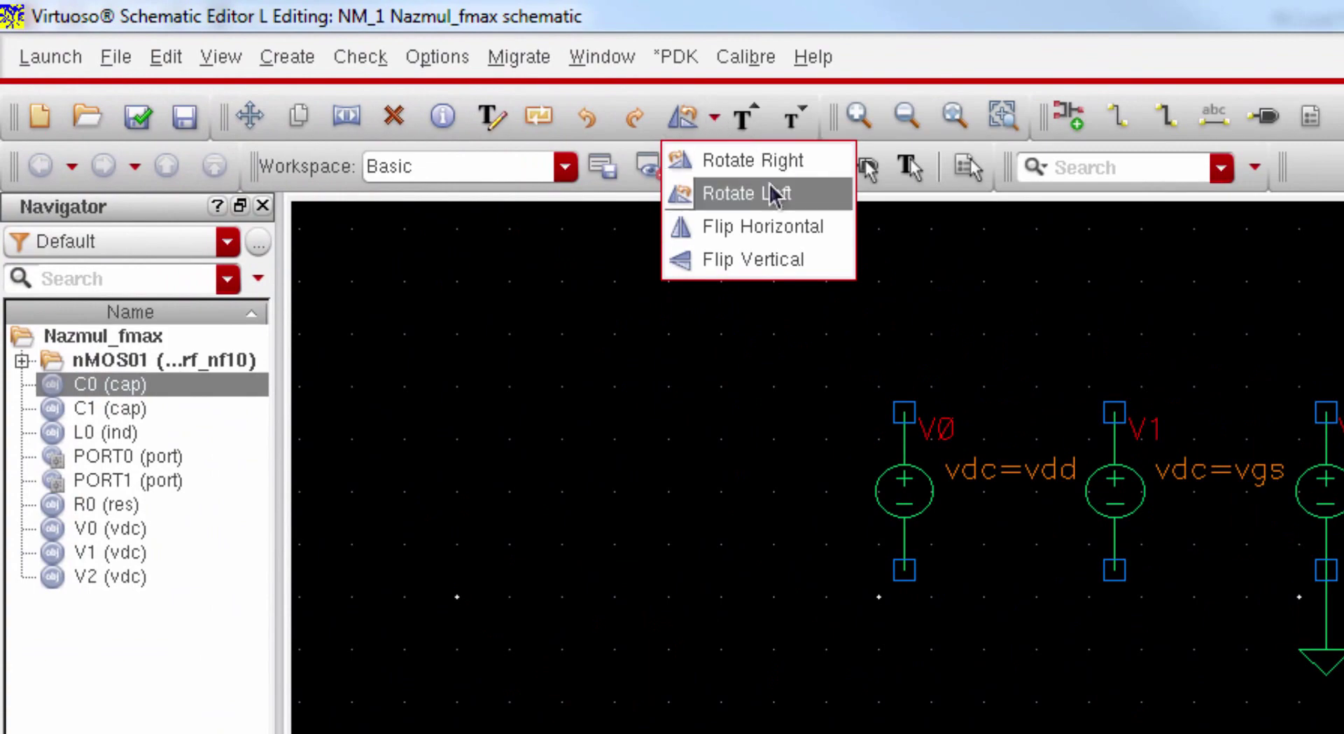
click(775, 195)
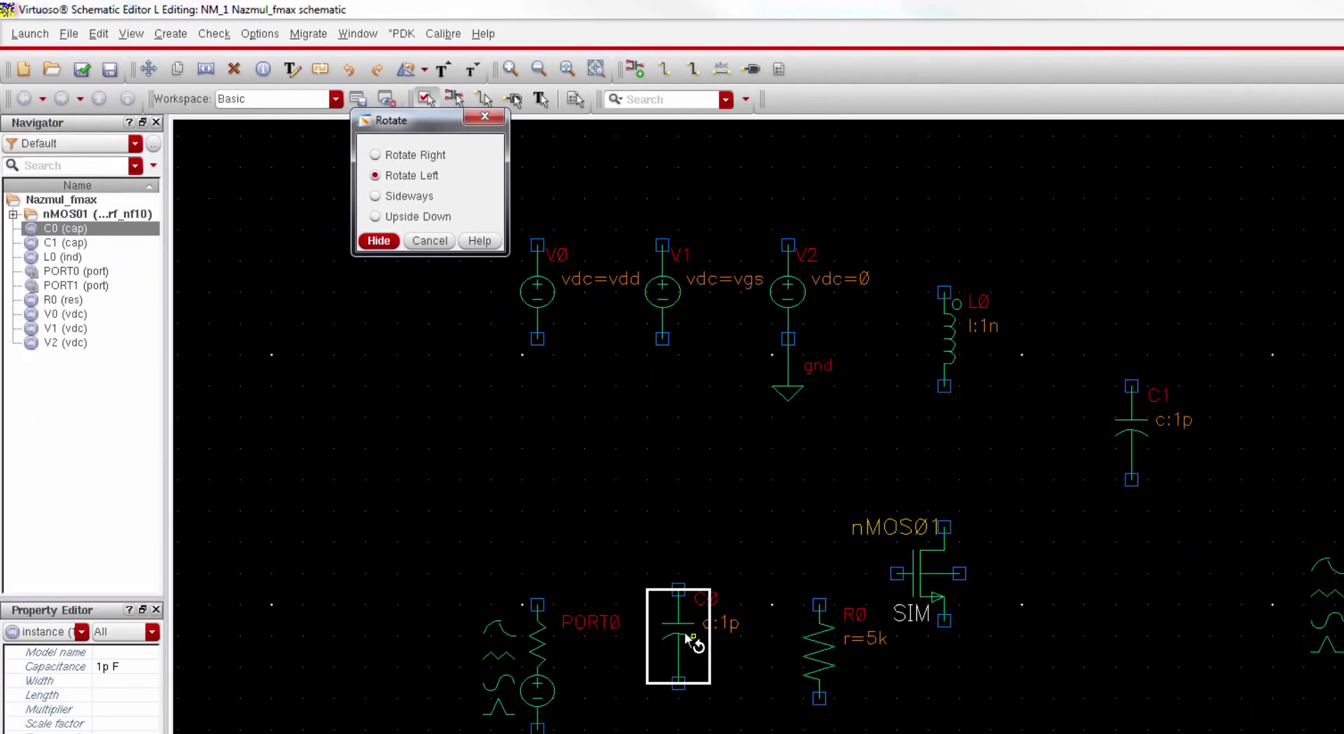
click(685, 632)
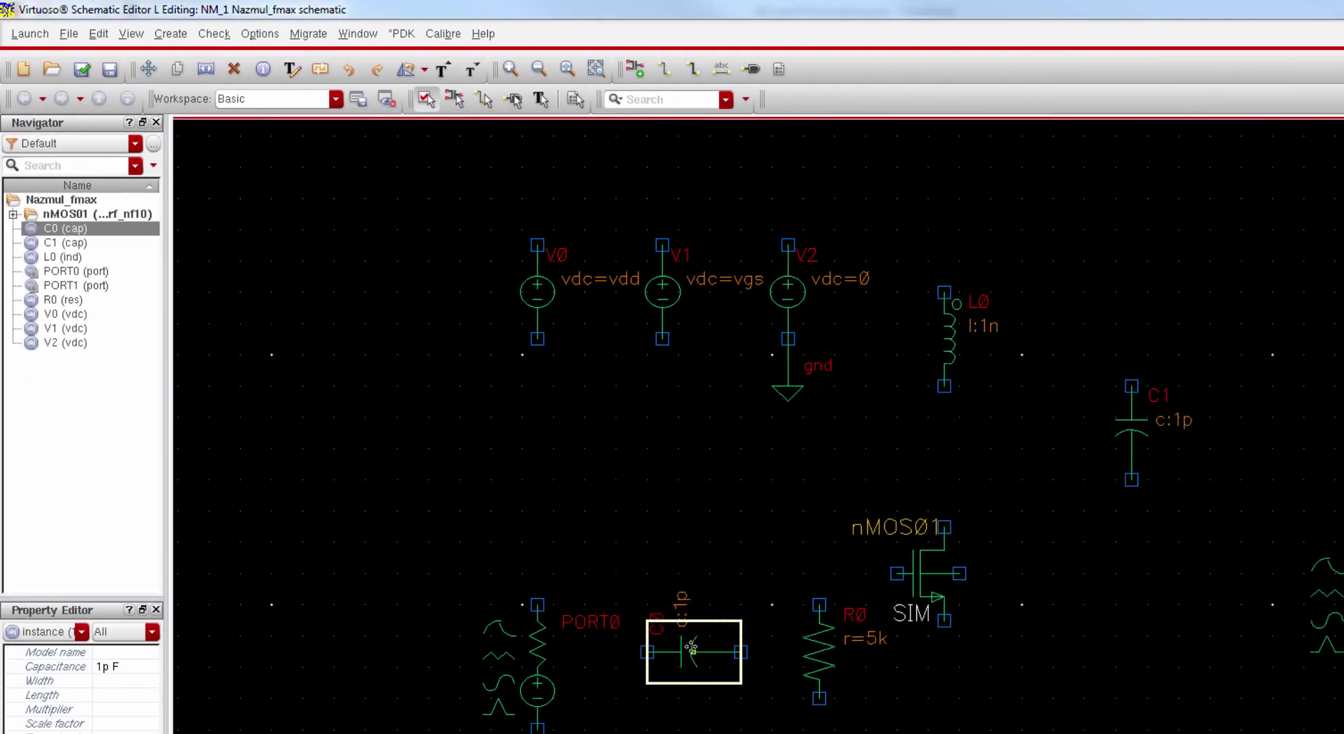
drag(691, 636, 692, 602)
click(715, 524)
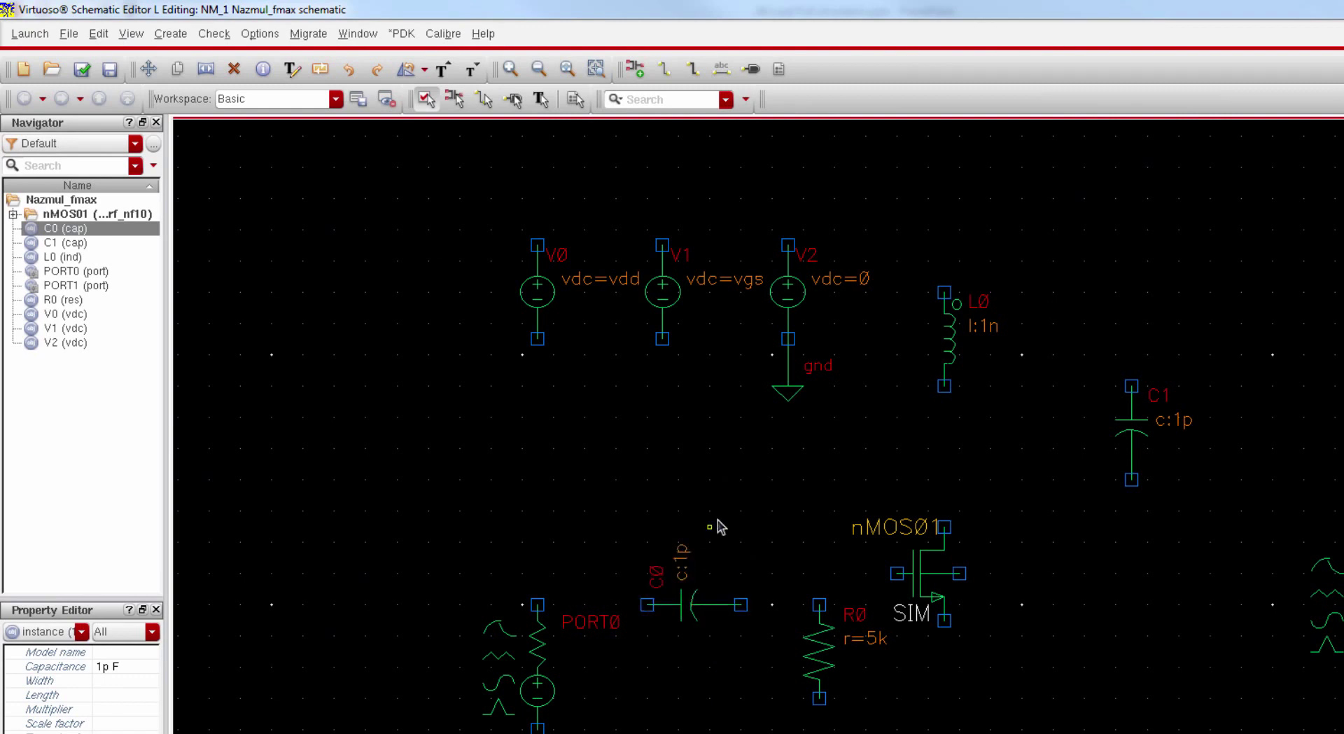
Rotate capacitor C1 left so that it lies horizontally between inductor L0 and PORT1
click(1131, 429)
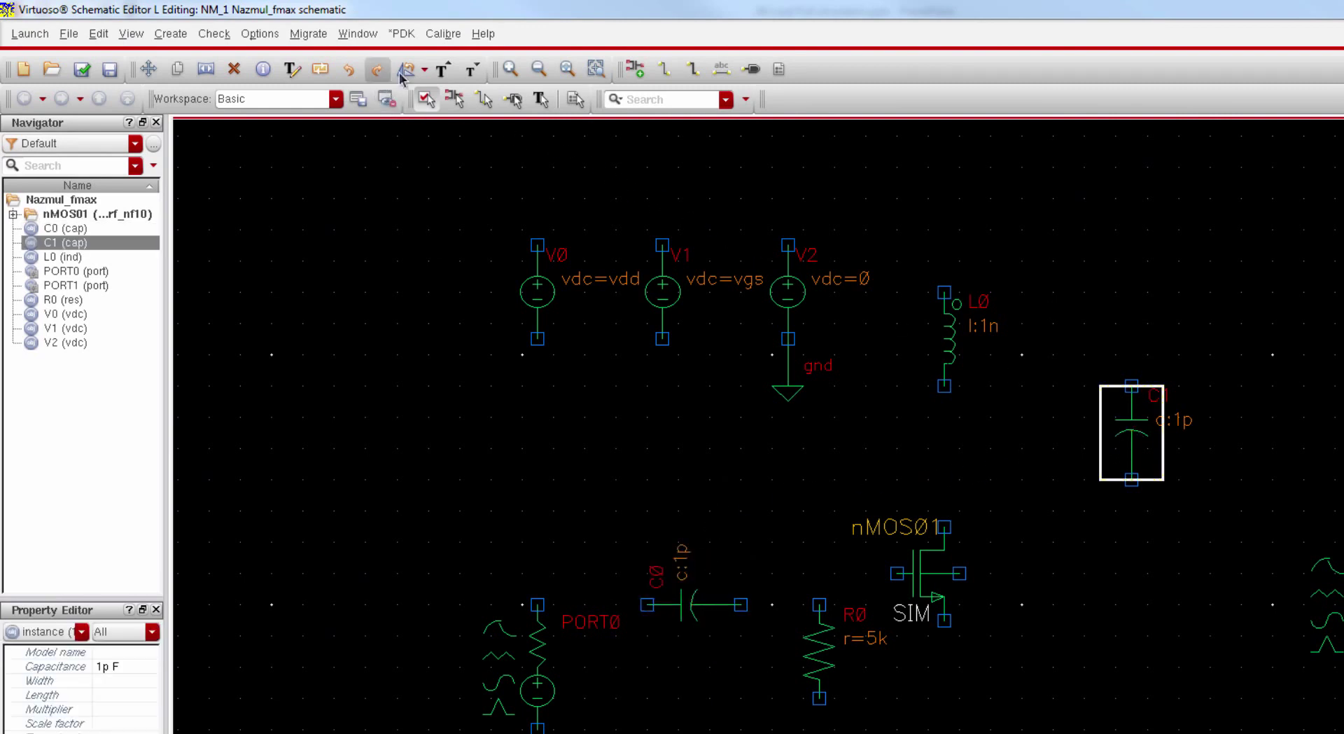
click(424, 69)
click(436, 115)
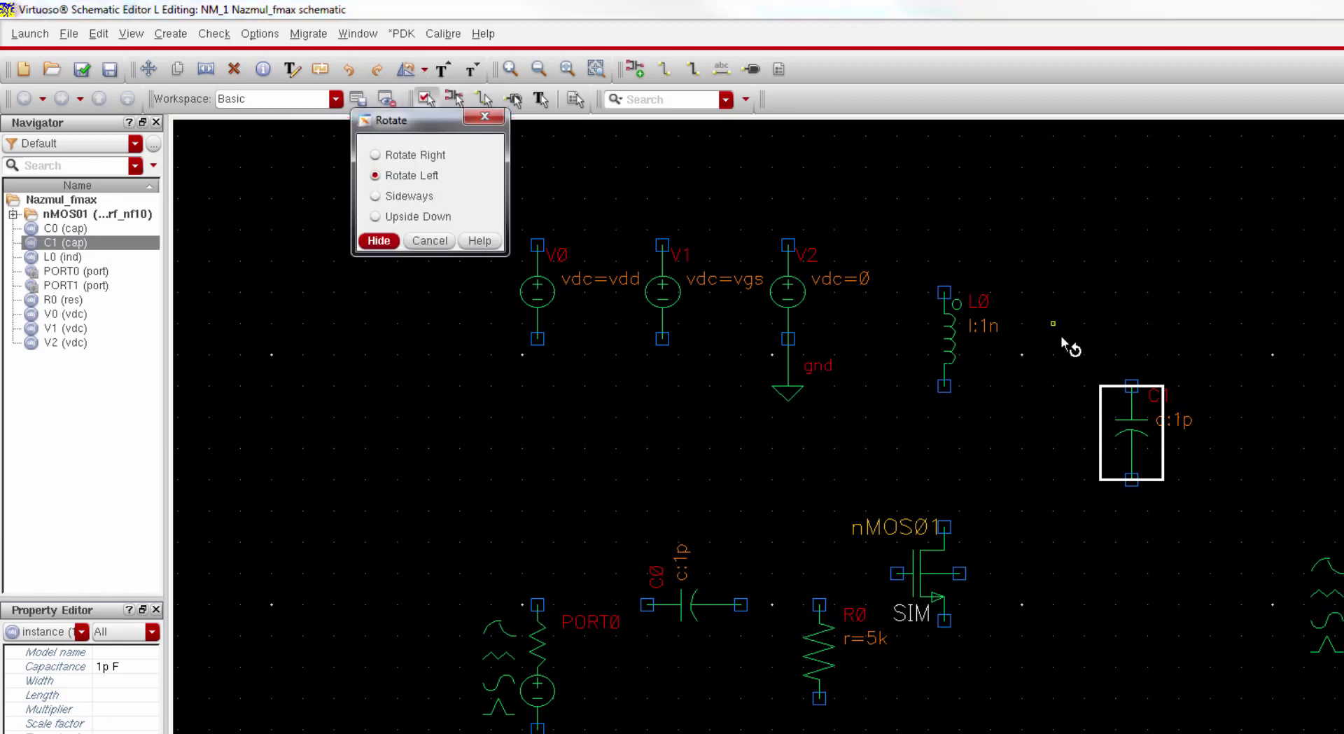
click(1132, 423)
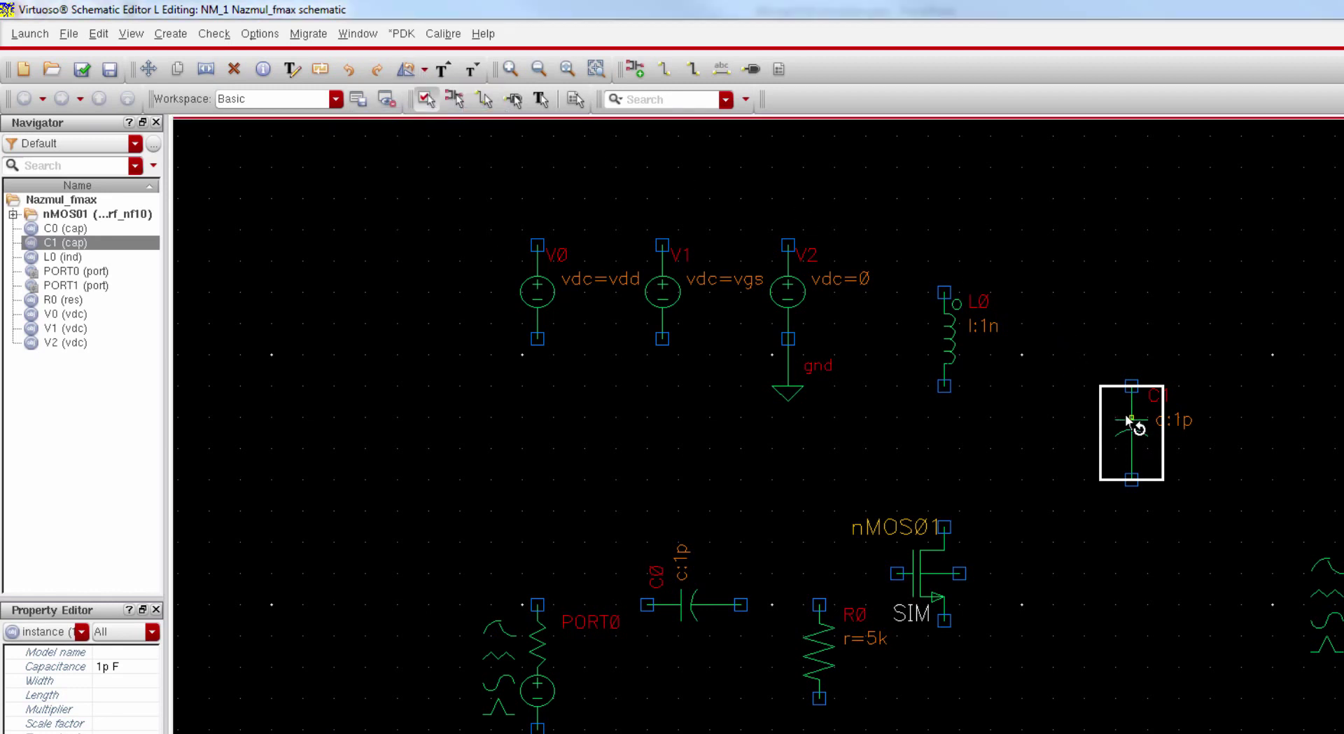
click(1116, 511)
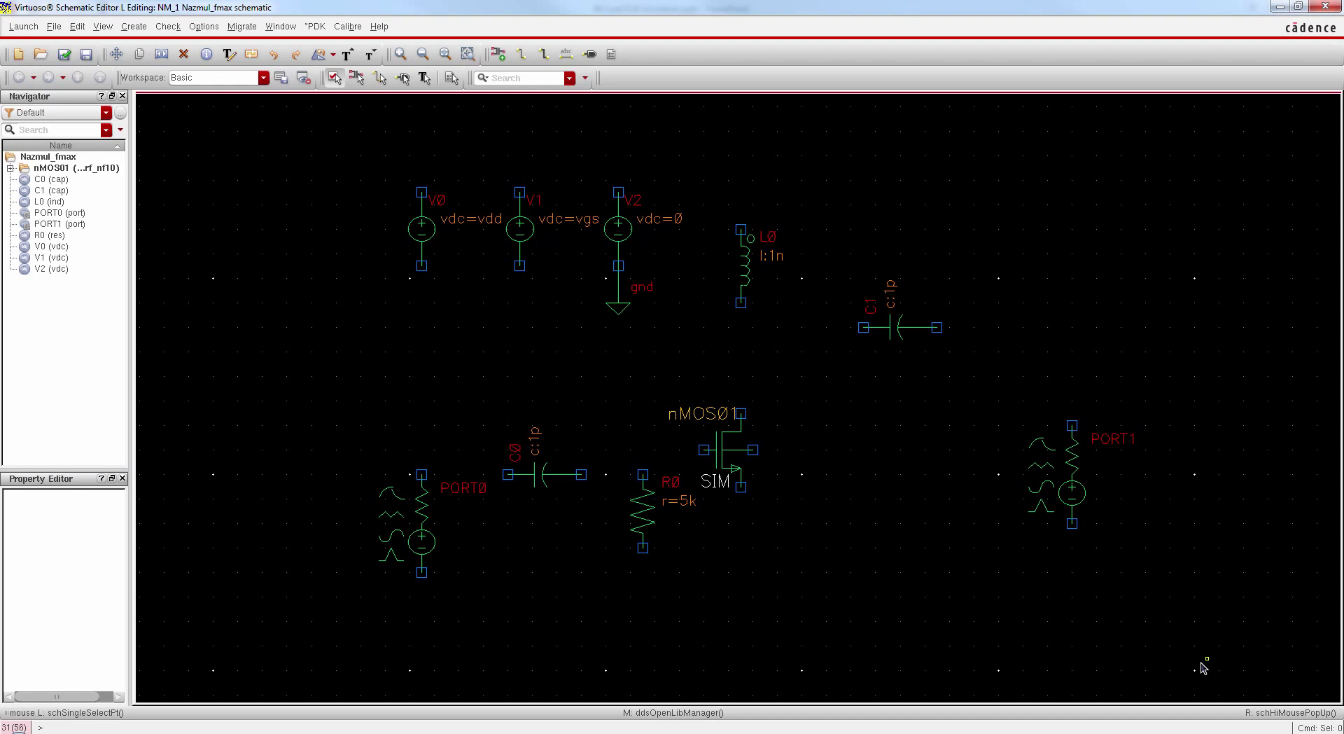
Wire PORT0's upper terminal to C0, C0 to R0's upper terminal, and that node to the gate of the nMOS transistor
click(521, 54)
click(420, 211)
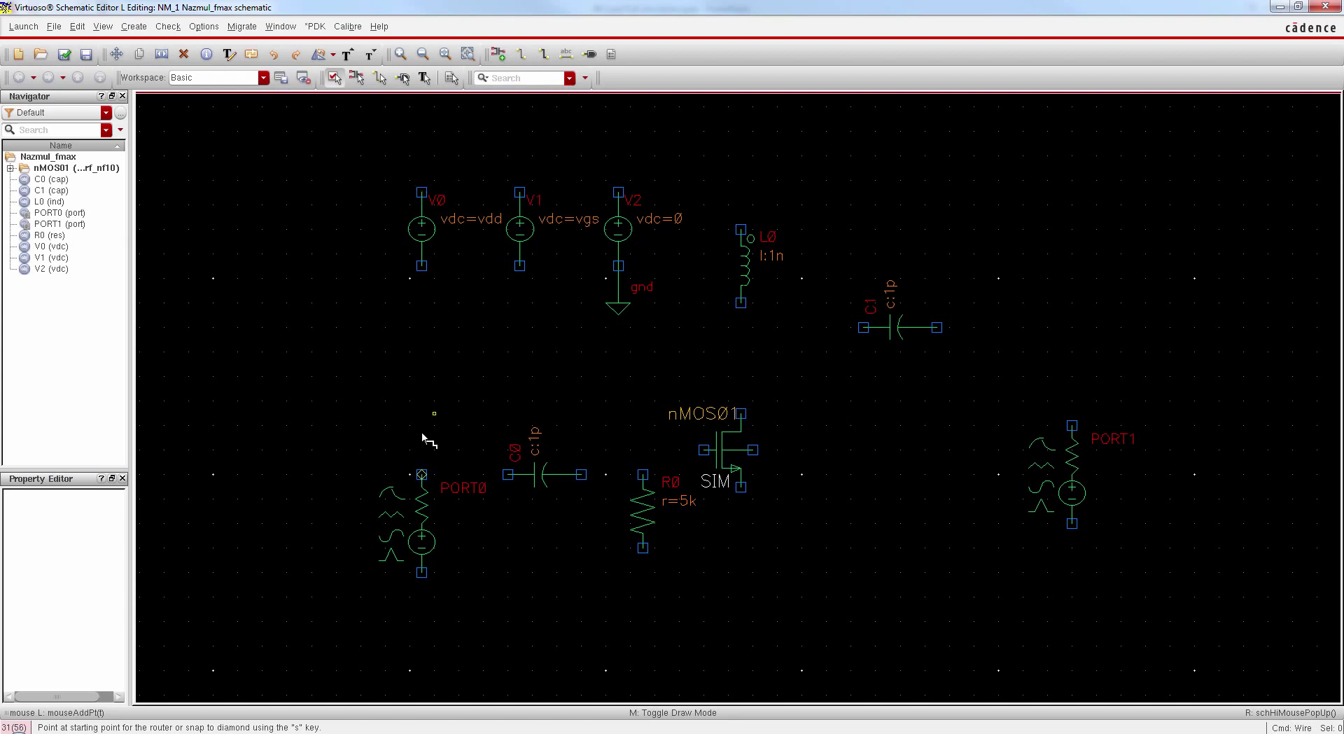
click(508, 474)
click(642, 475)
click(703, 449)
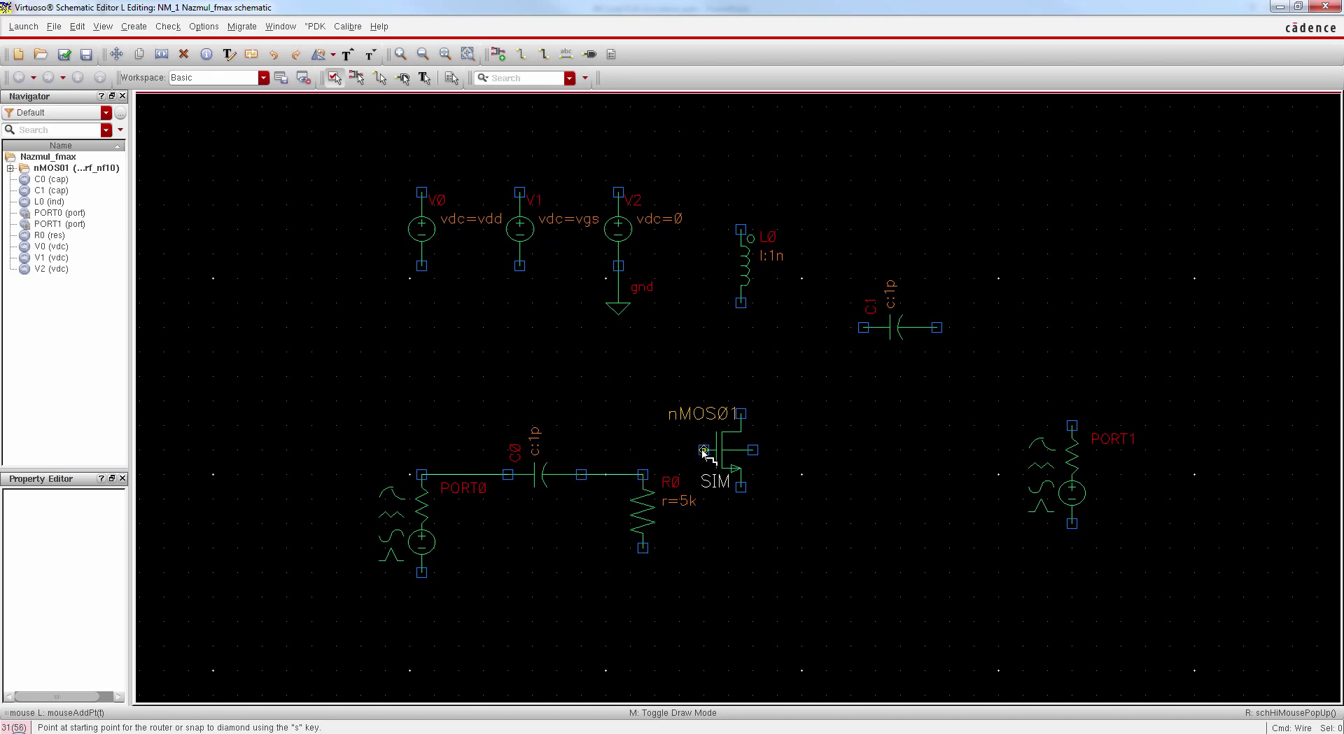
click(644, 476)
Draw downward wire stubs from PORT0's lower terminal, R0's lower terminal and the nMOS source
click(422, 573)
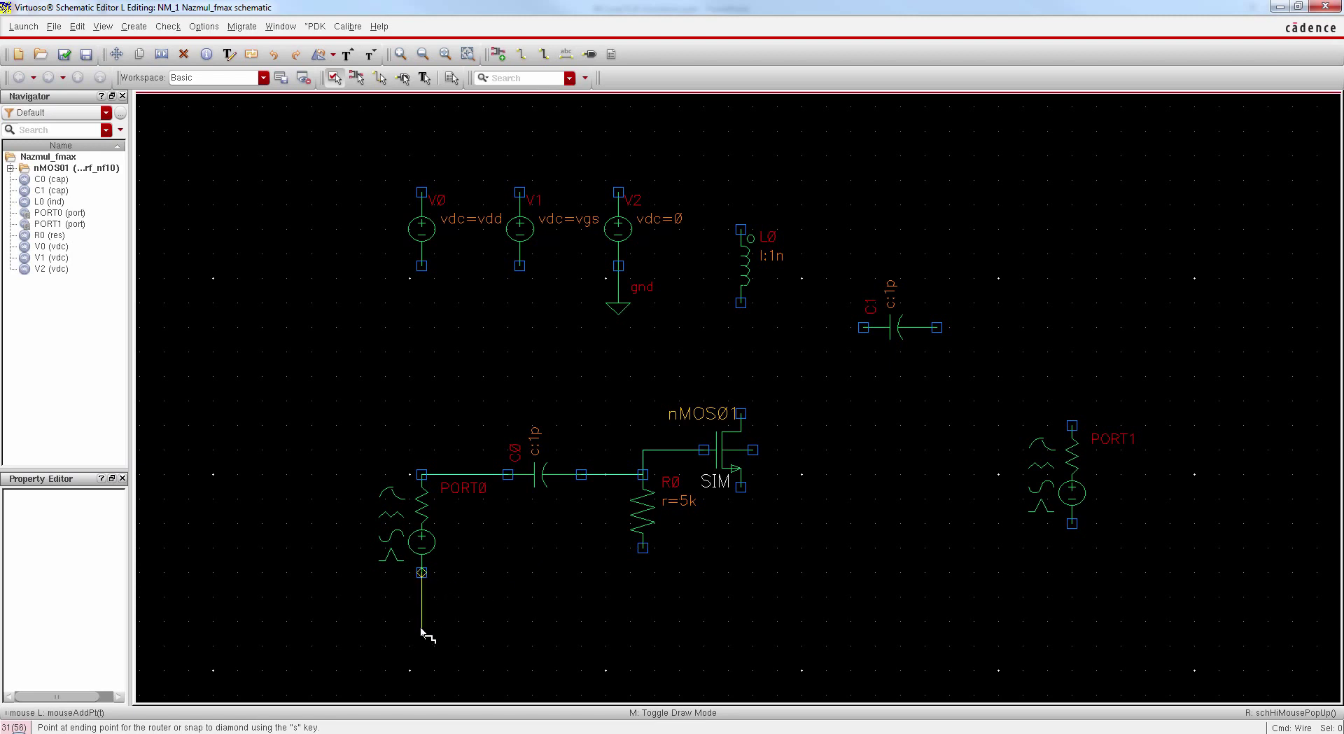
click(422, 632)
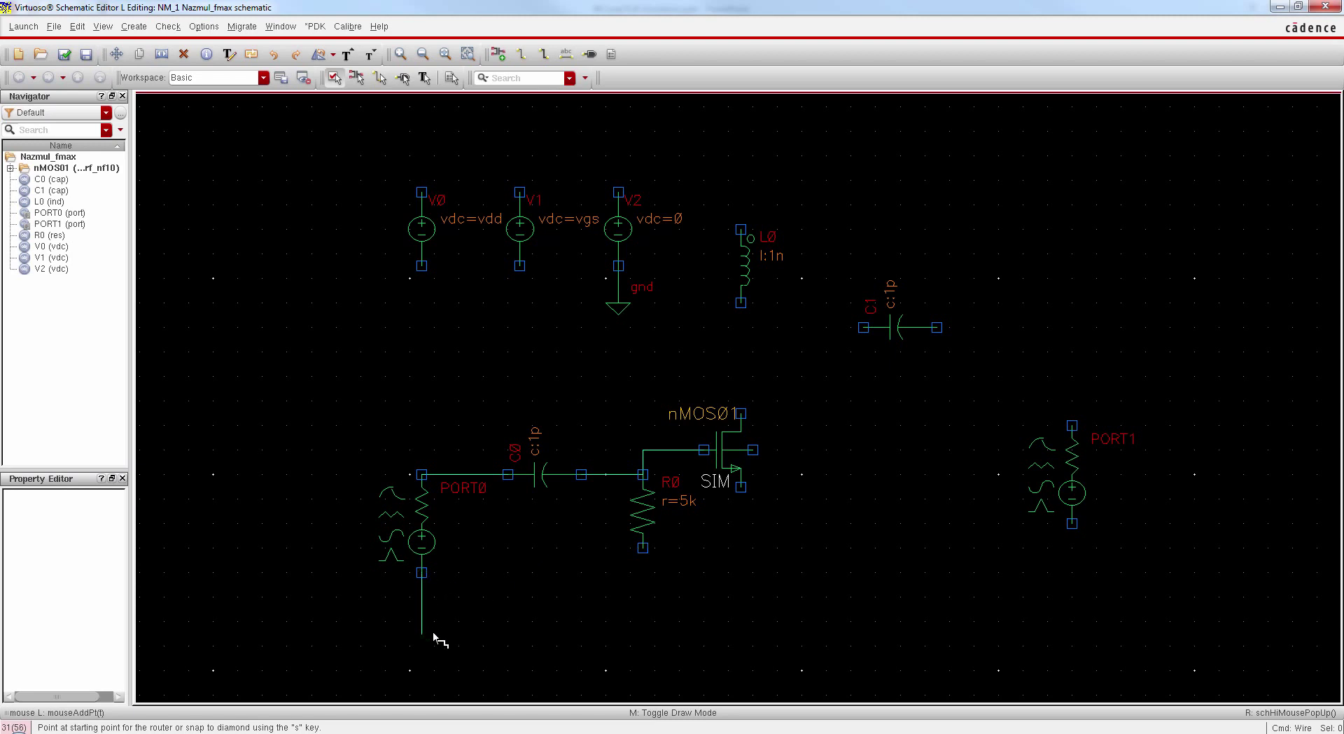
click(642, 547)
click(643, 622)
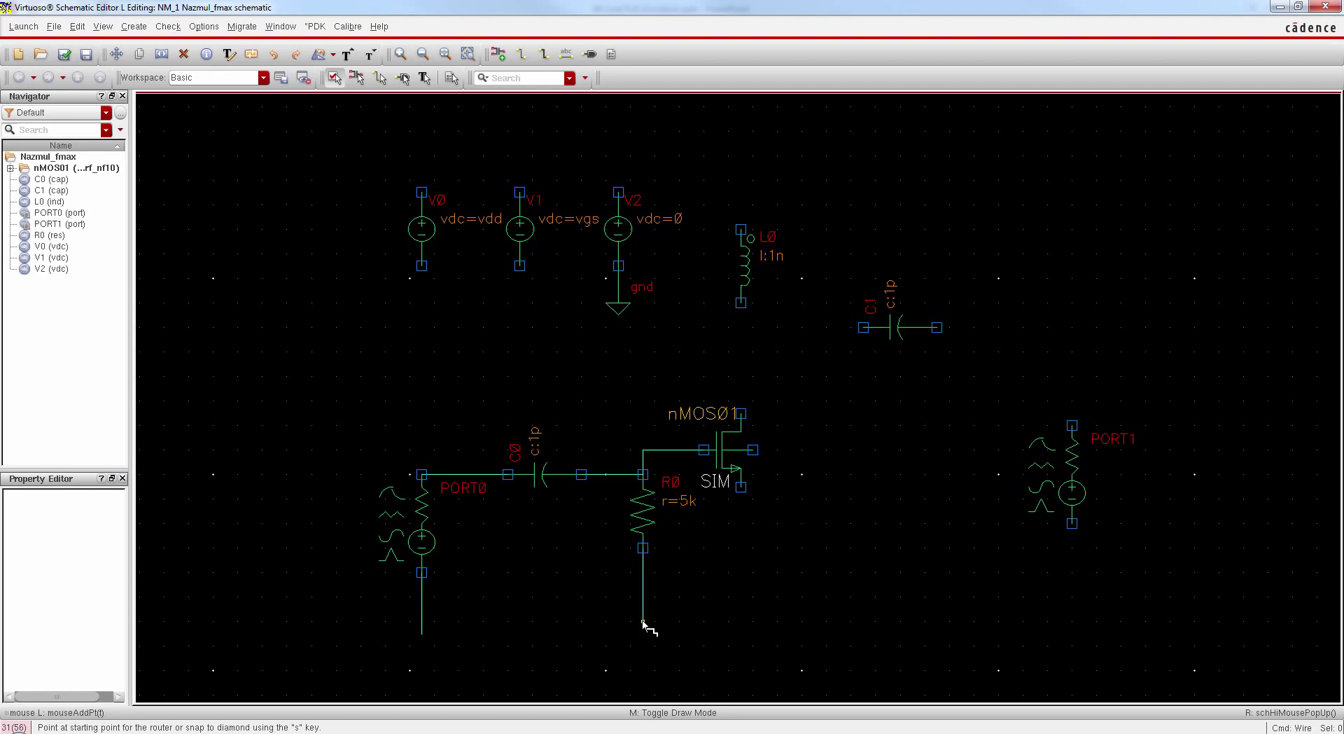
click(743, 488)
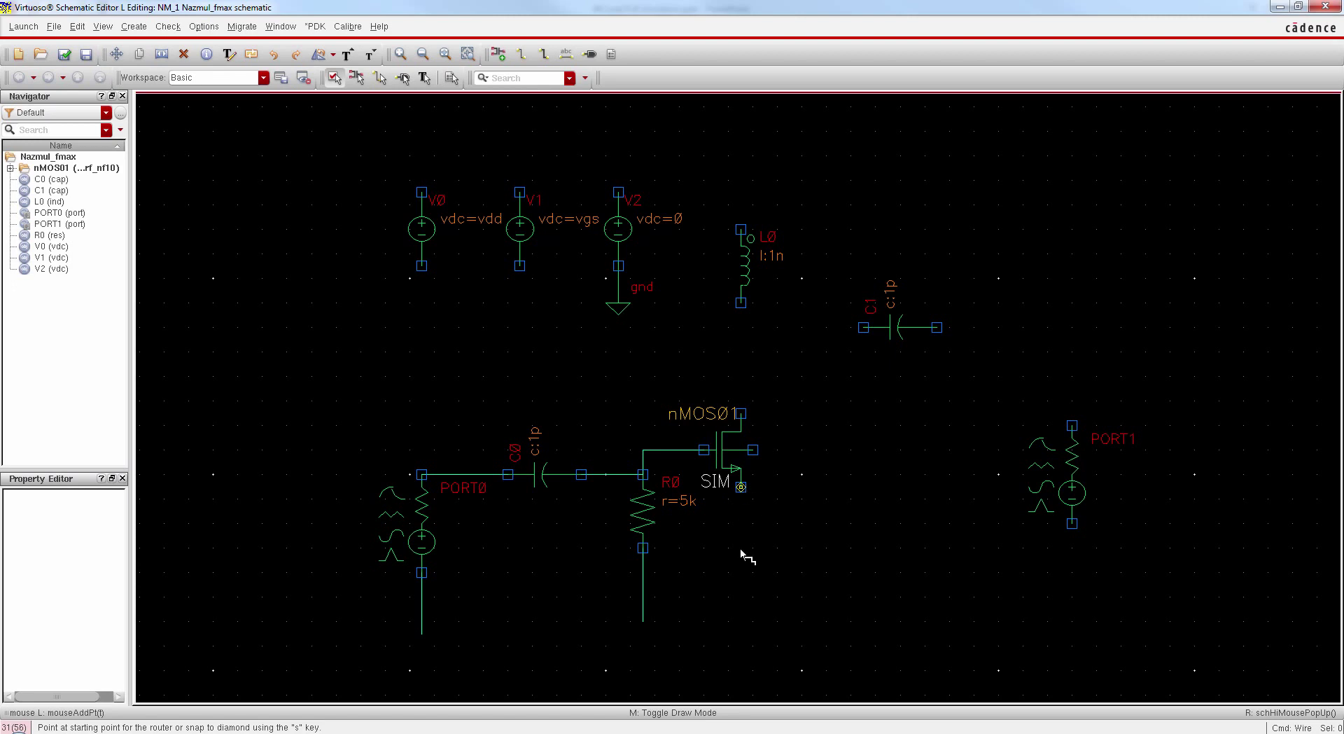
click(741, 622)
Wire the nMOS body terminal around to its source terminal
click(753, 451)
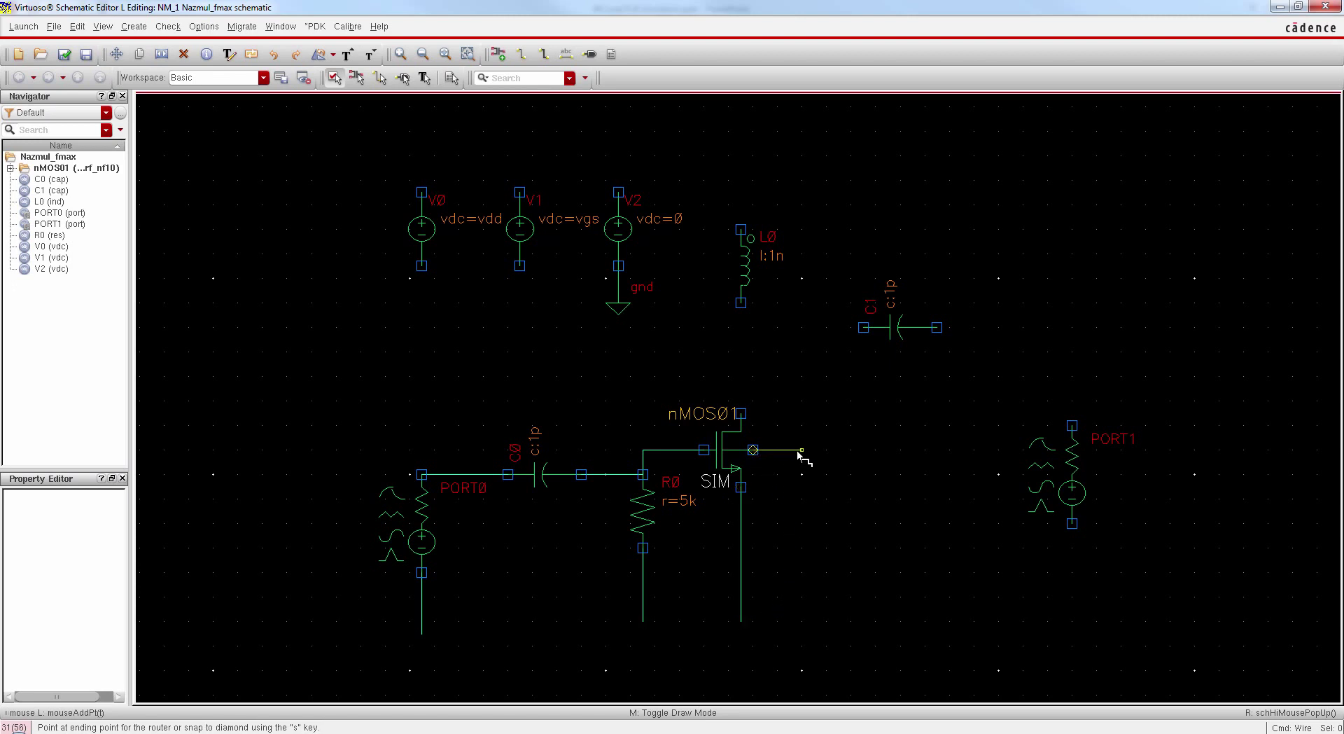
click(801, 498)
click(741, 488)
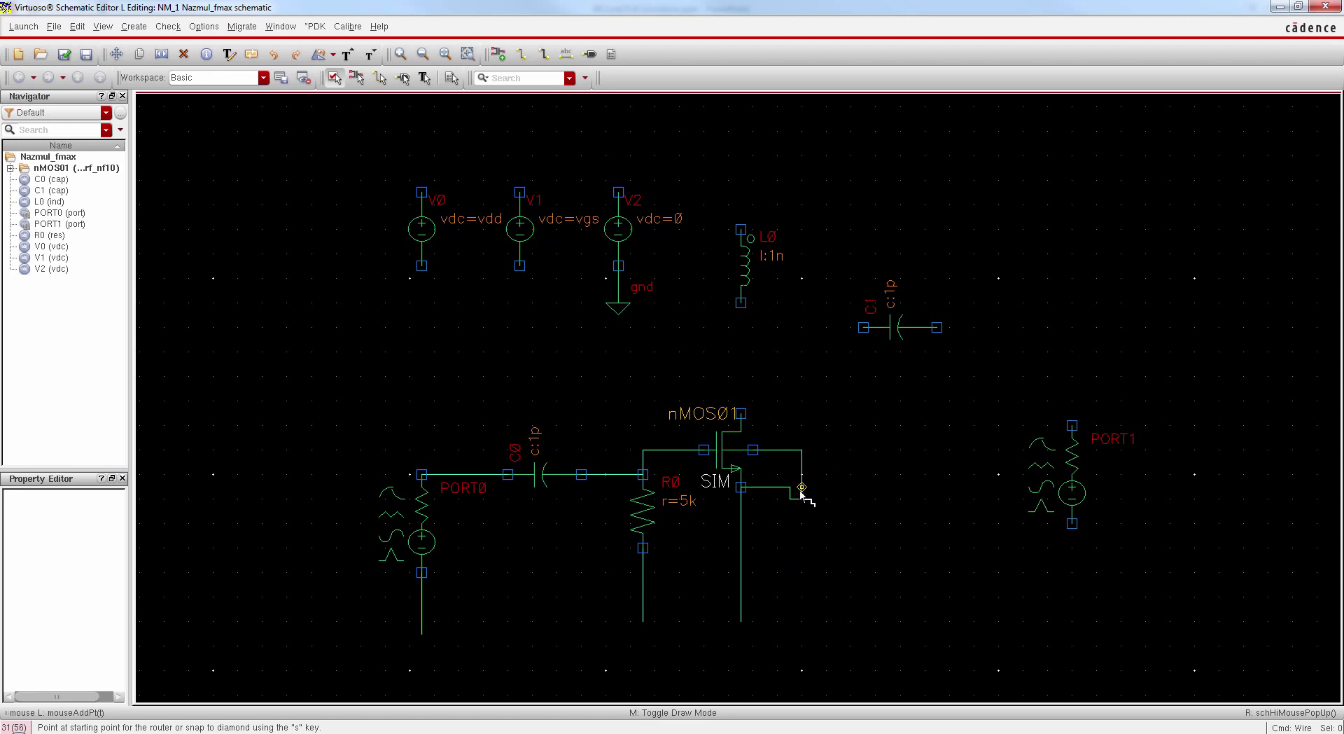
key(Escape)
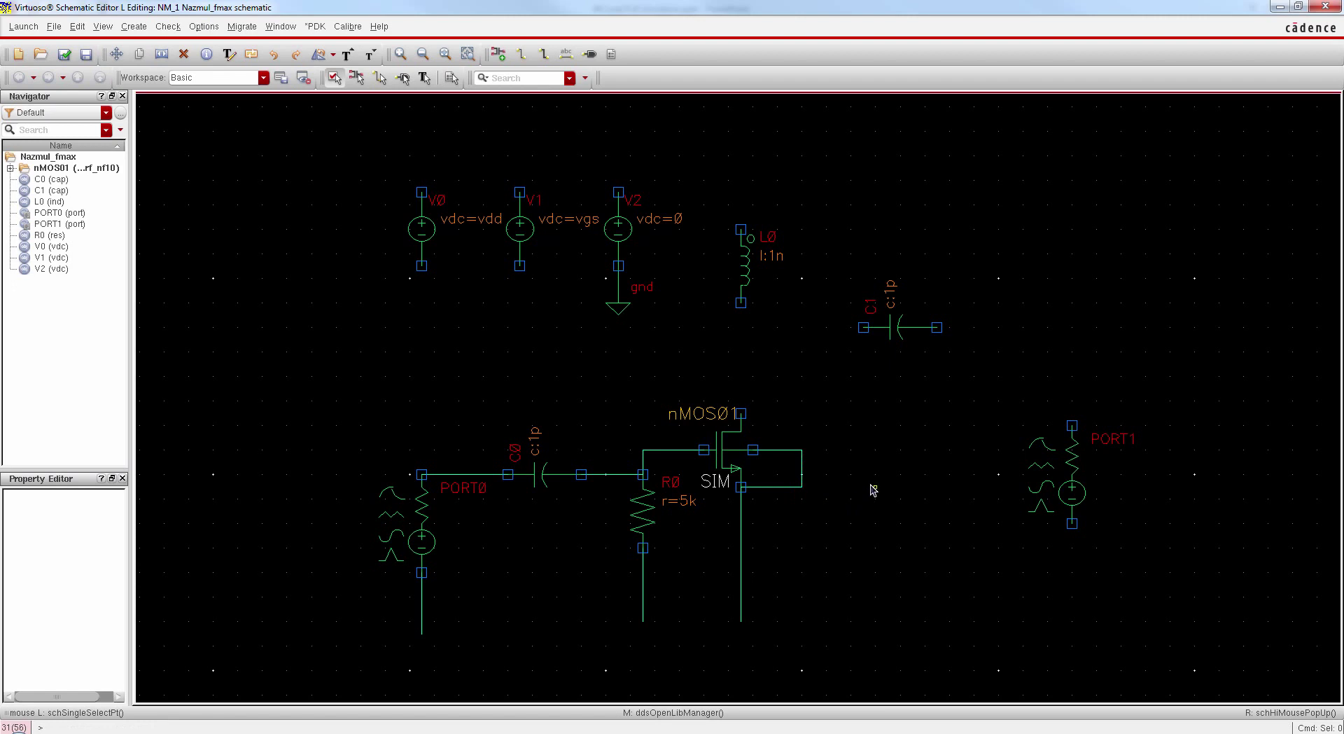
Wire C1 between PORT1's upper terminal and L0's lower terminal, and connect the L0 node down to the nMOS drain
click(522, 54)
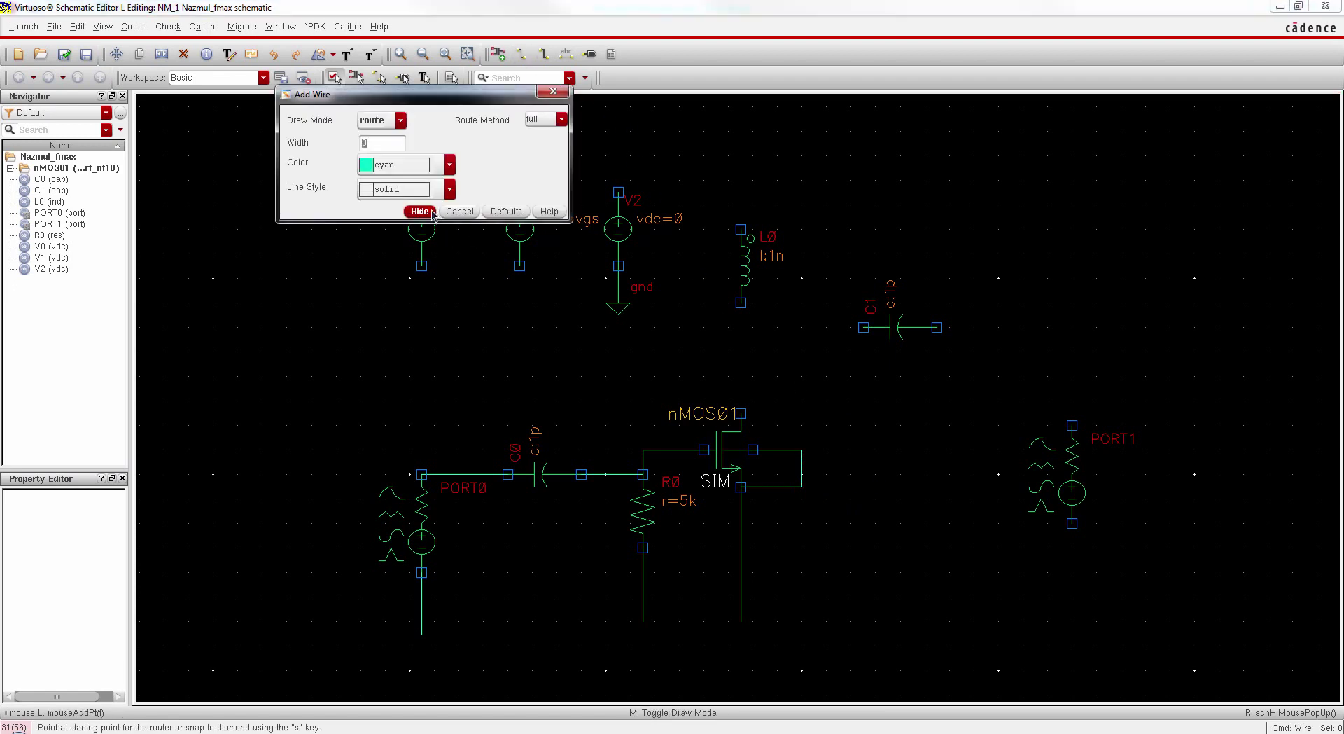
click(432, 211)
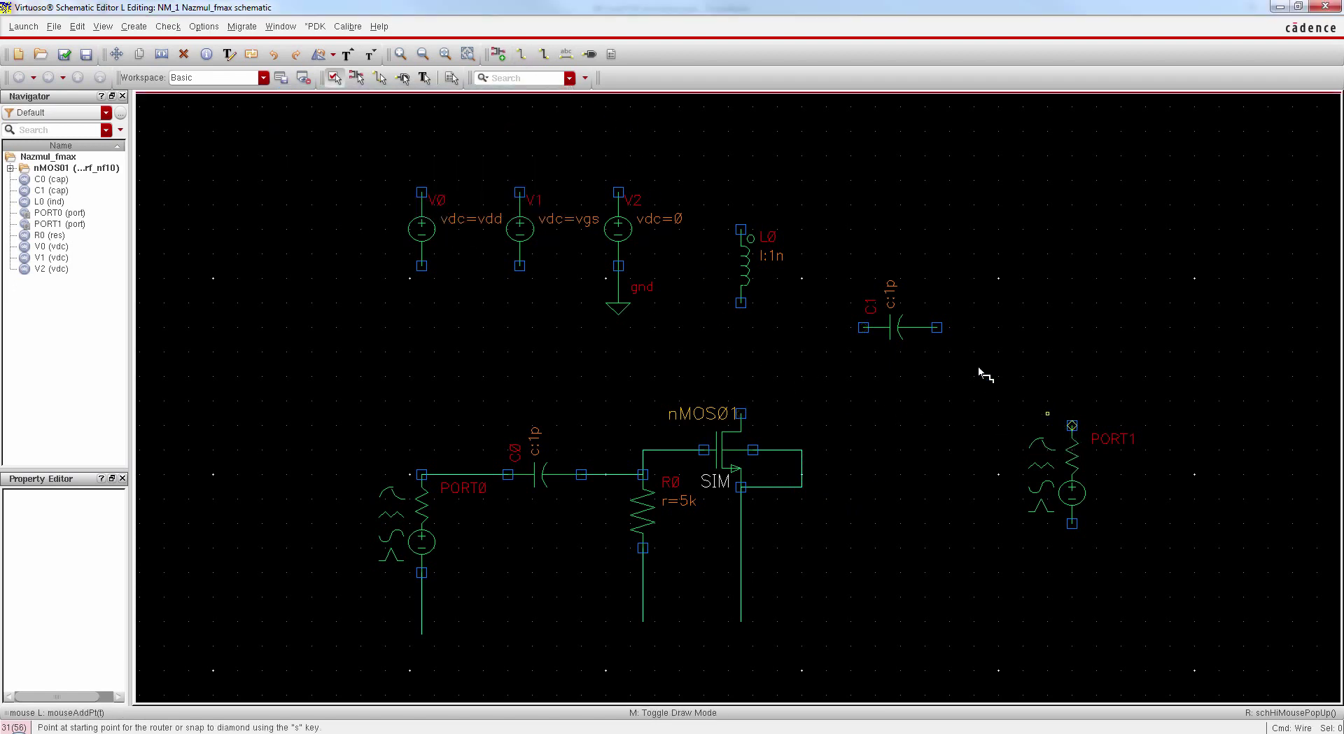
click(937, 327)
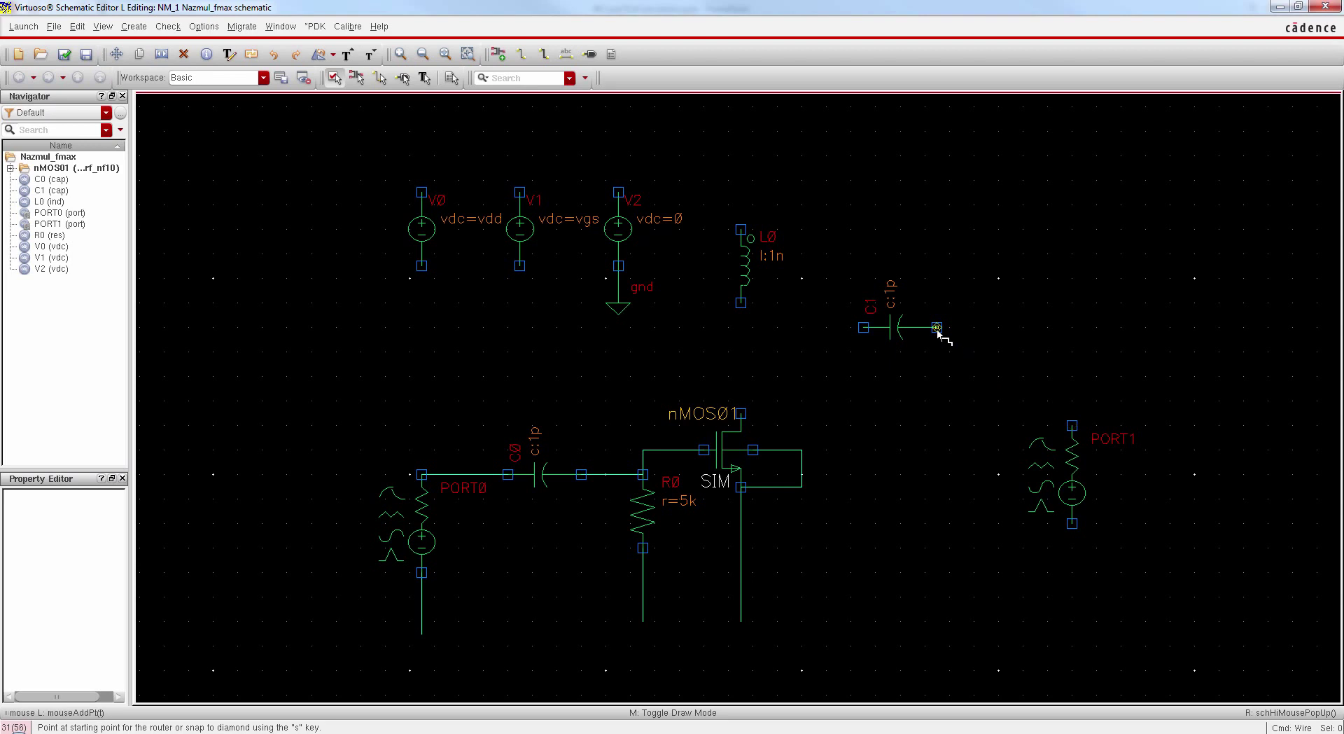
click(1072, 425)
click(760, 322)
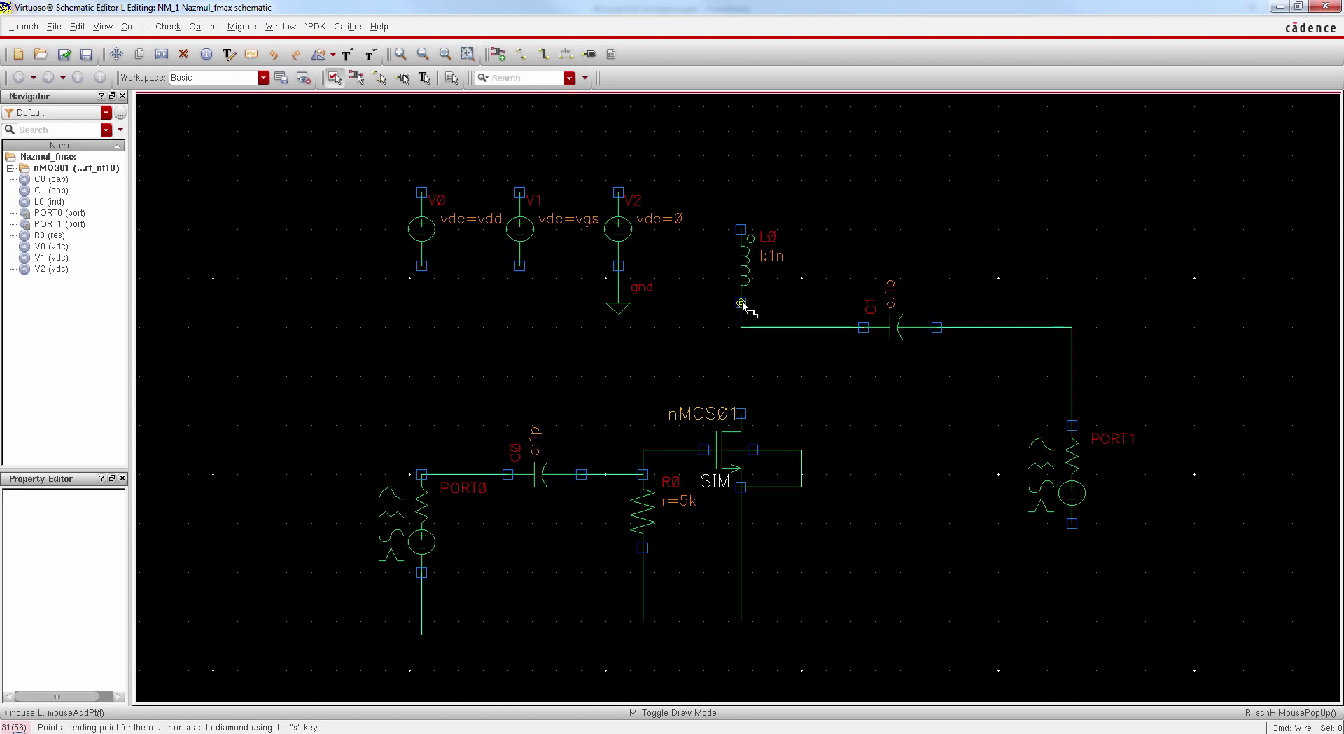
click(742, 304)
click(742, 323)
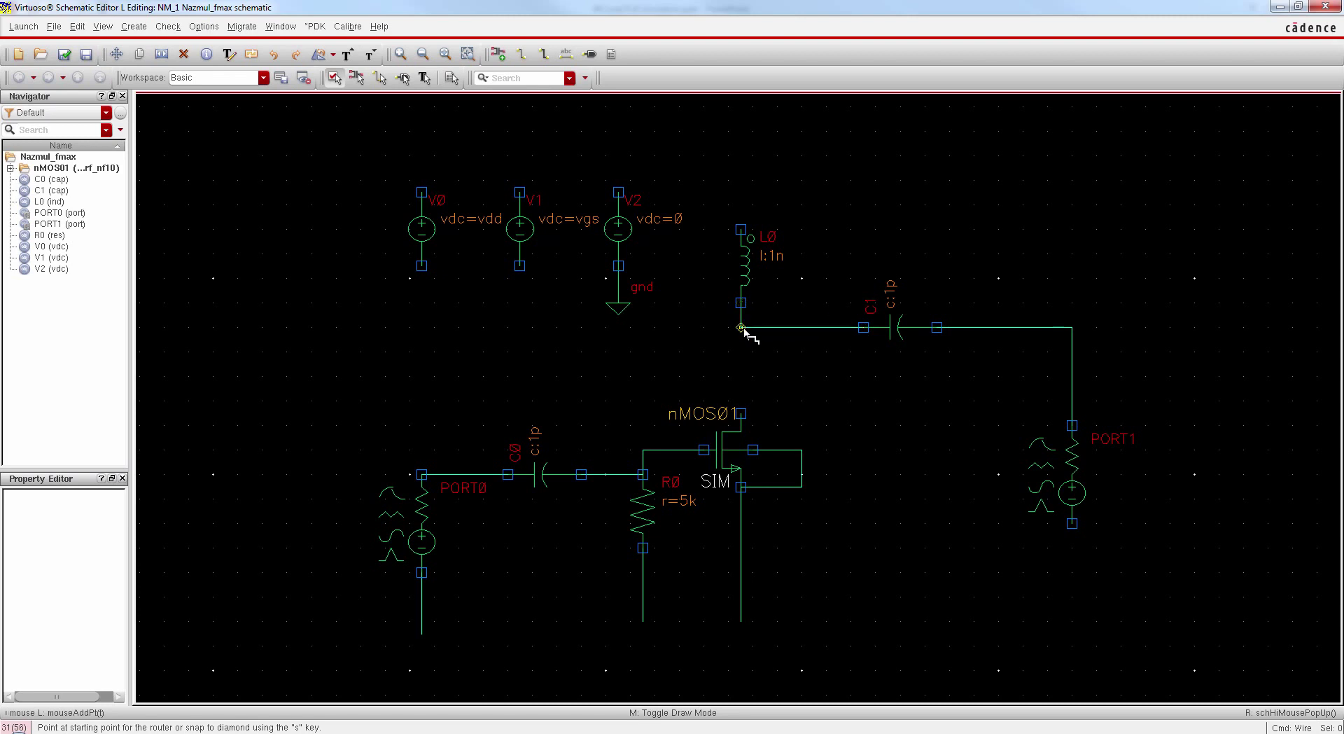
click(742, 414)
Draw a wire stub down from PORT1's lower terminal and another up from L0's upper terminal
click(1078, 629)
click(1077, 634)
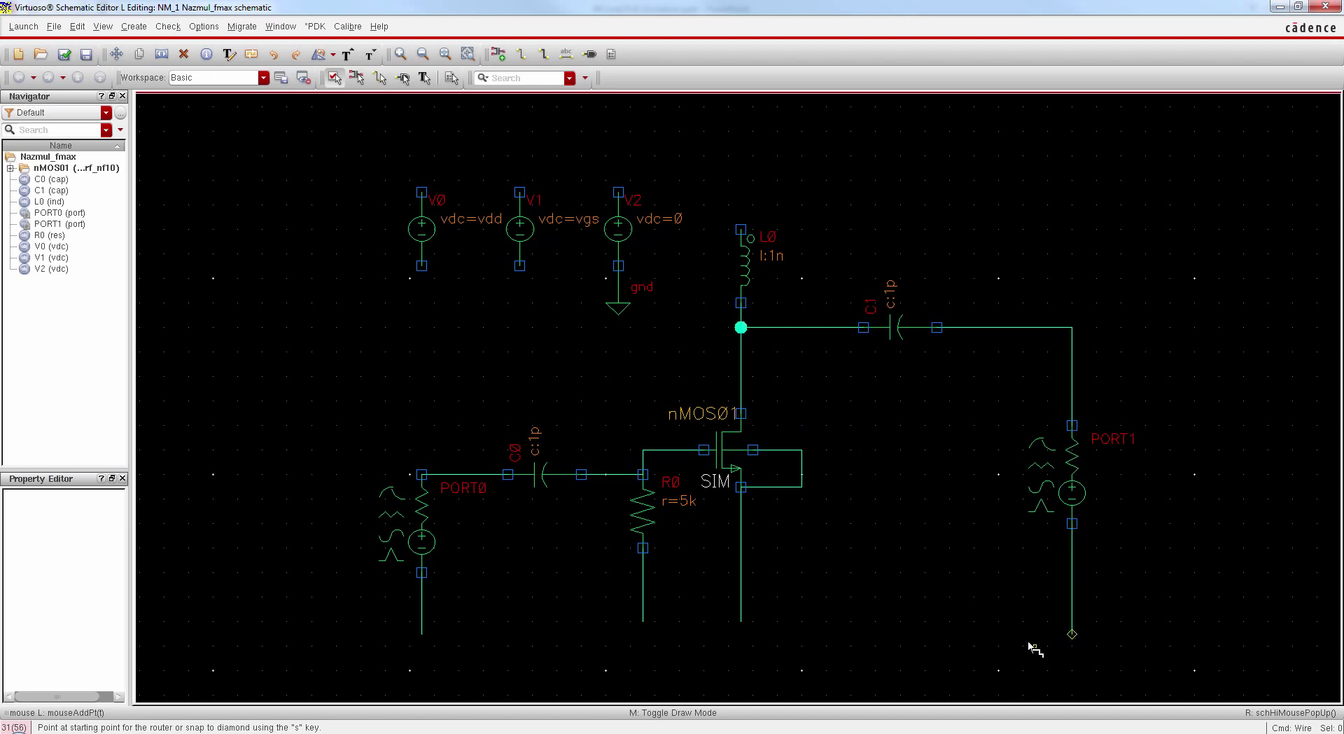
click(741, 230)
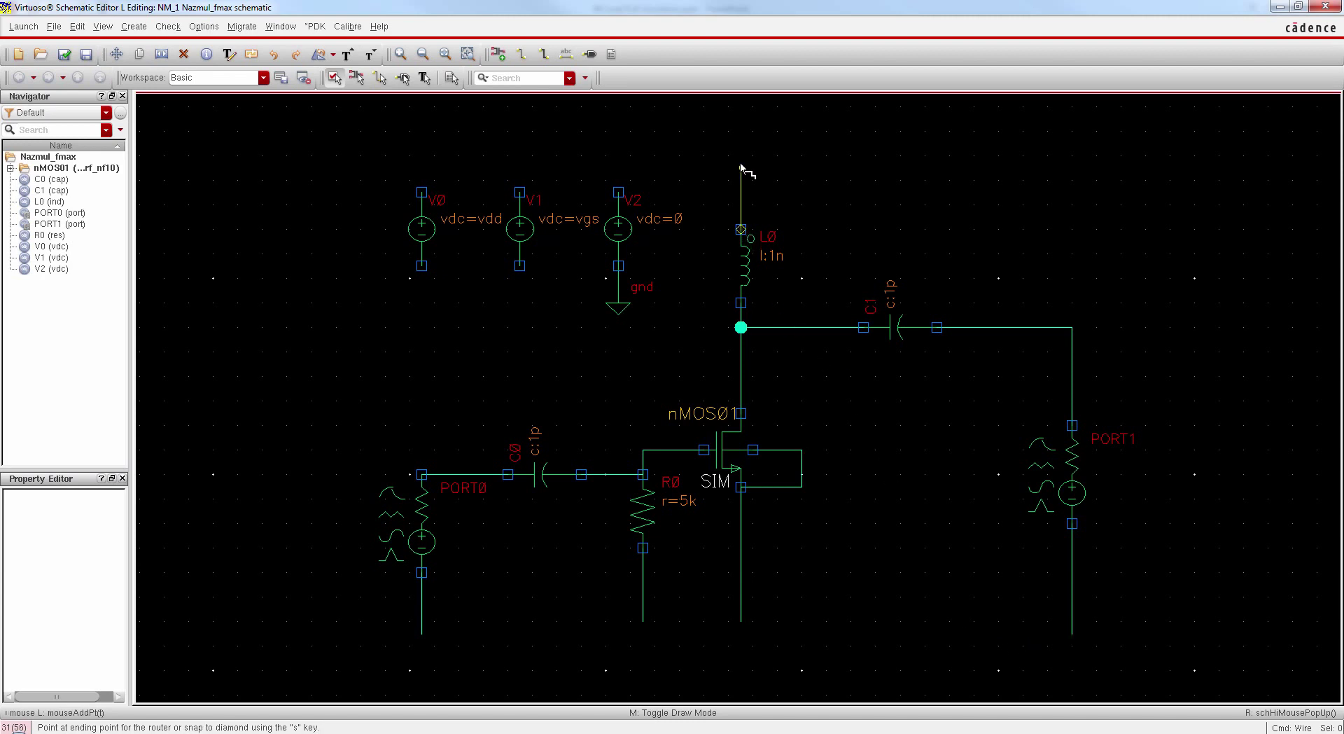
click(742, 168)
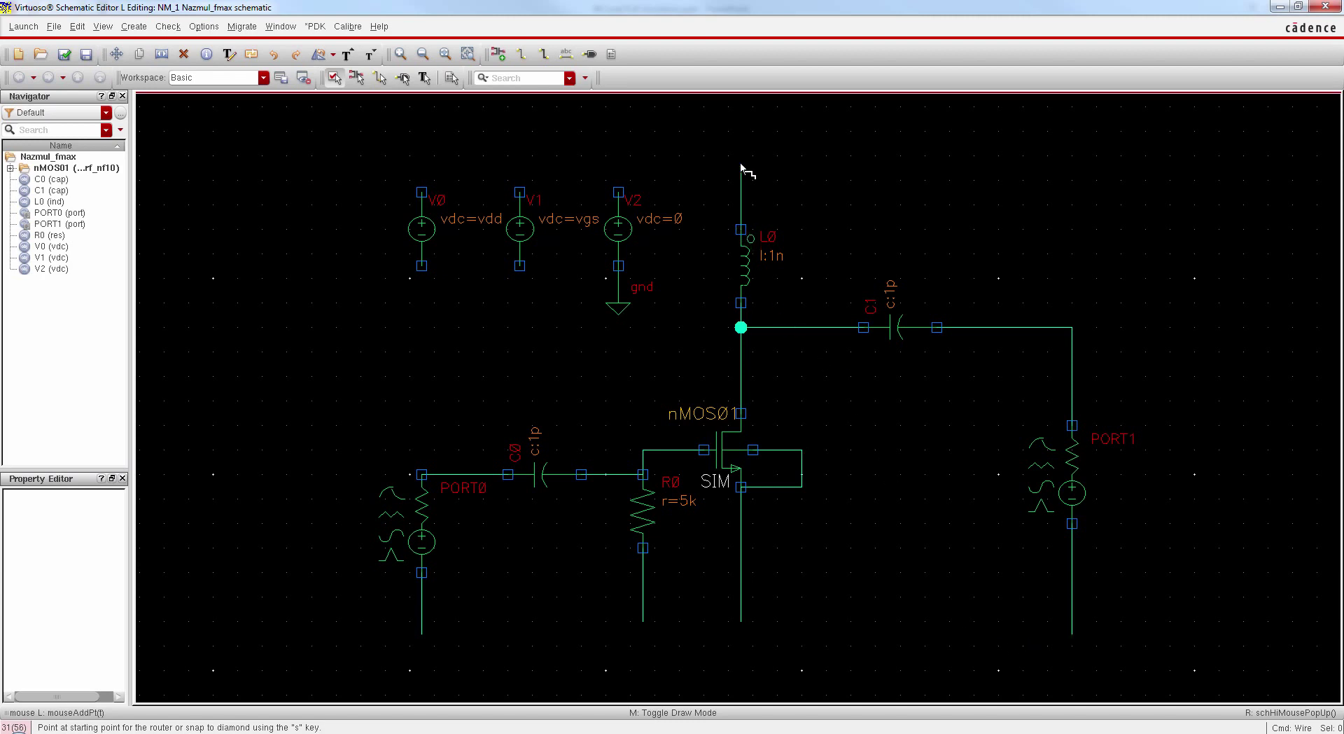
Draw upward wire stubs from the positive terminals of sources V2, V1 and V0
click(618, 191)
click(619, 144)
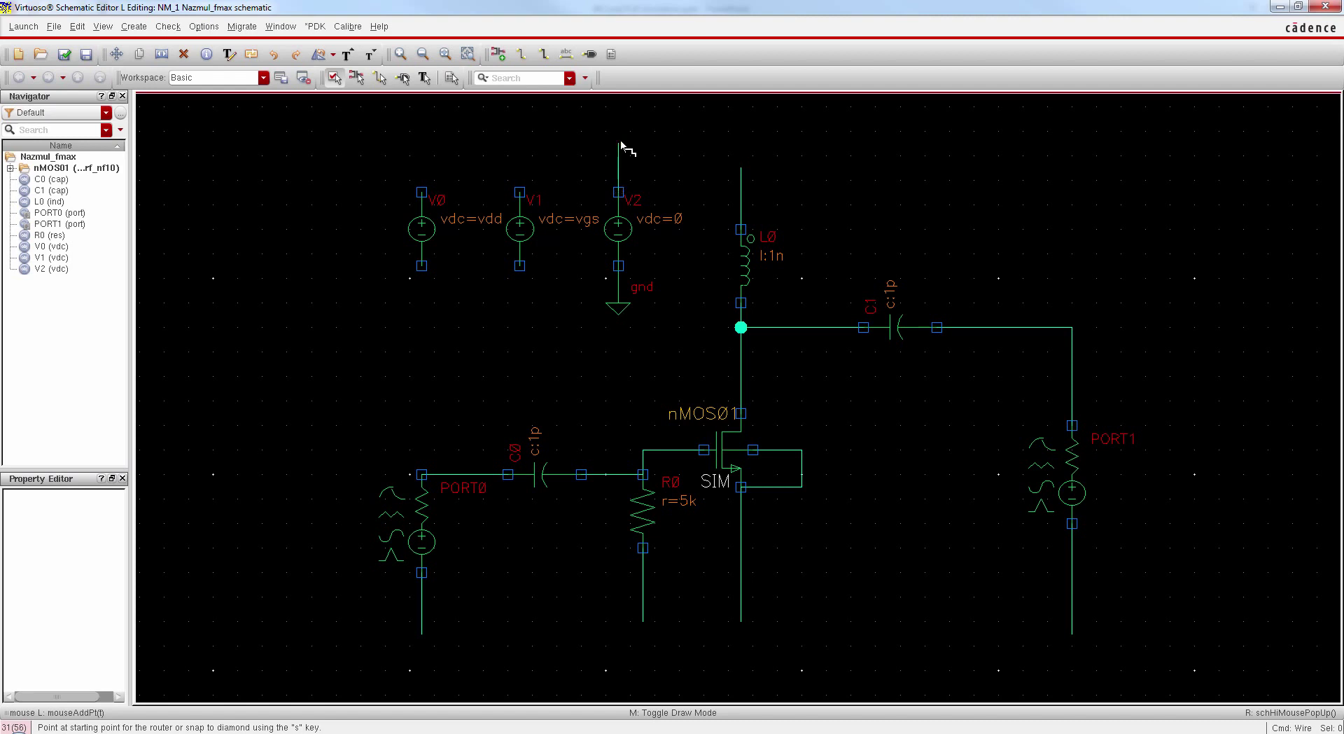
click(523, 143)
click(523, 145)
click(525, 146)
click(426, 145)
double_click(422, 144)
Draw downward wire stubs from the negative terminals of sources V0 and V1
click(422, 266)
double_click(423, 316)
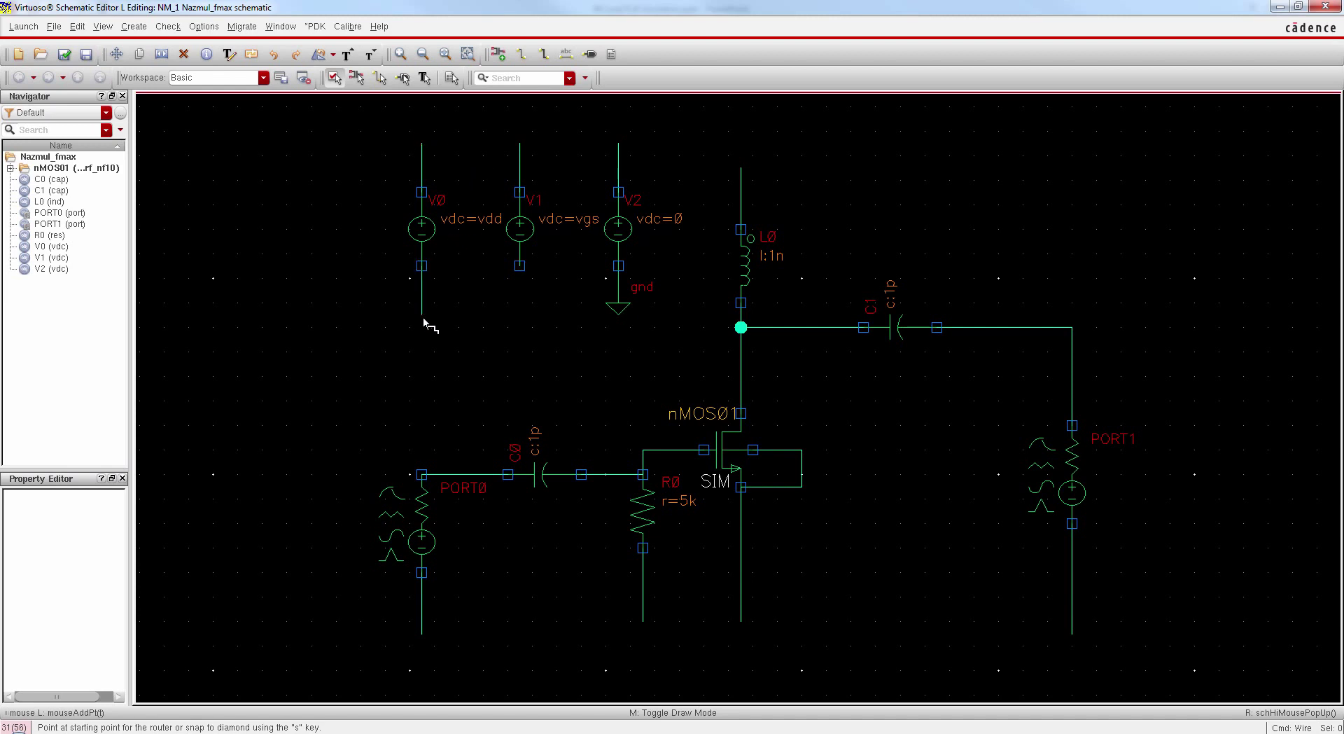
click(520, 265)
double_click(520, 316)
key(Escape)
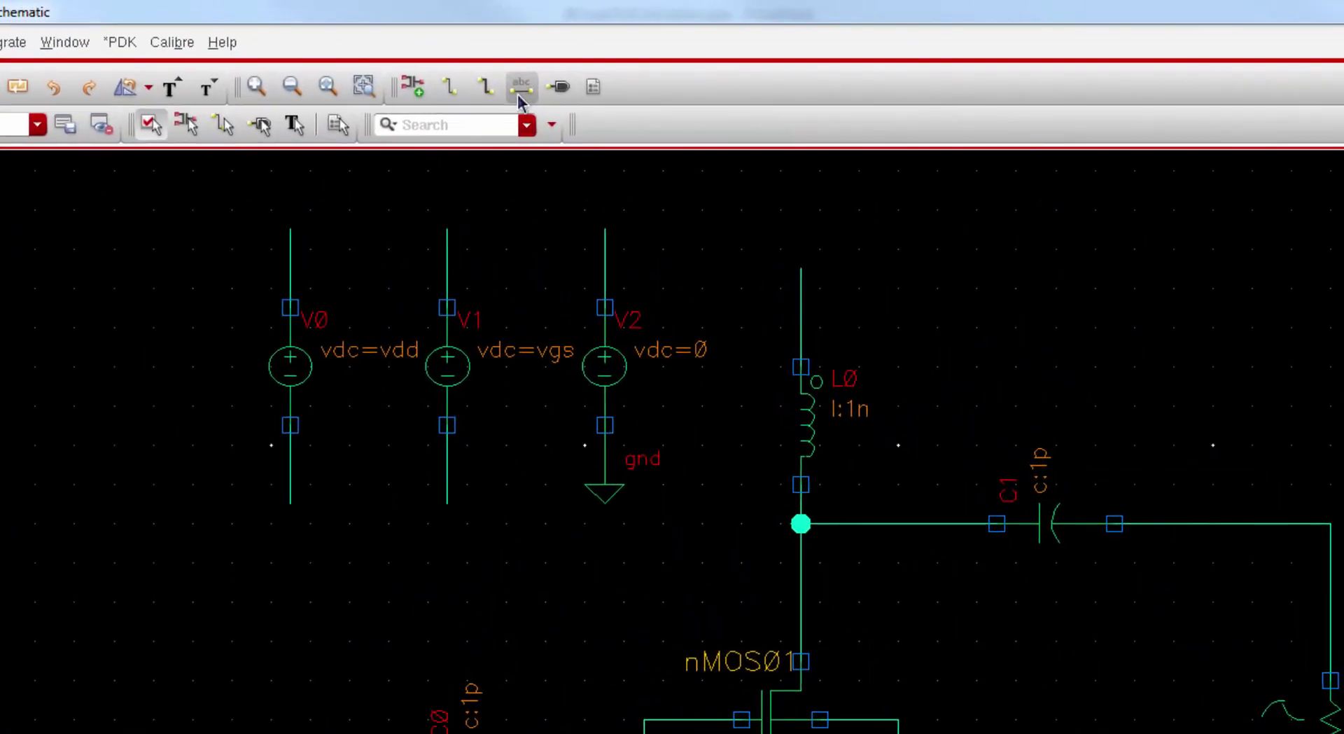
Add rotated vss wire names to V2's upper stub and the lower stubs of V1, V0, PORT0, the nMOS source and PORT1
click(520, 94)
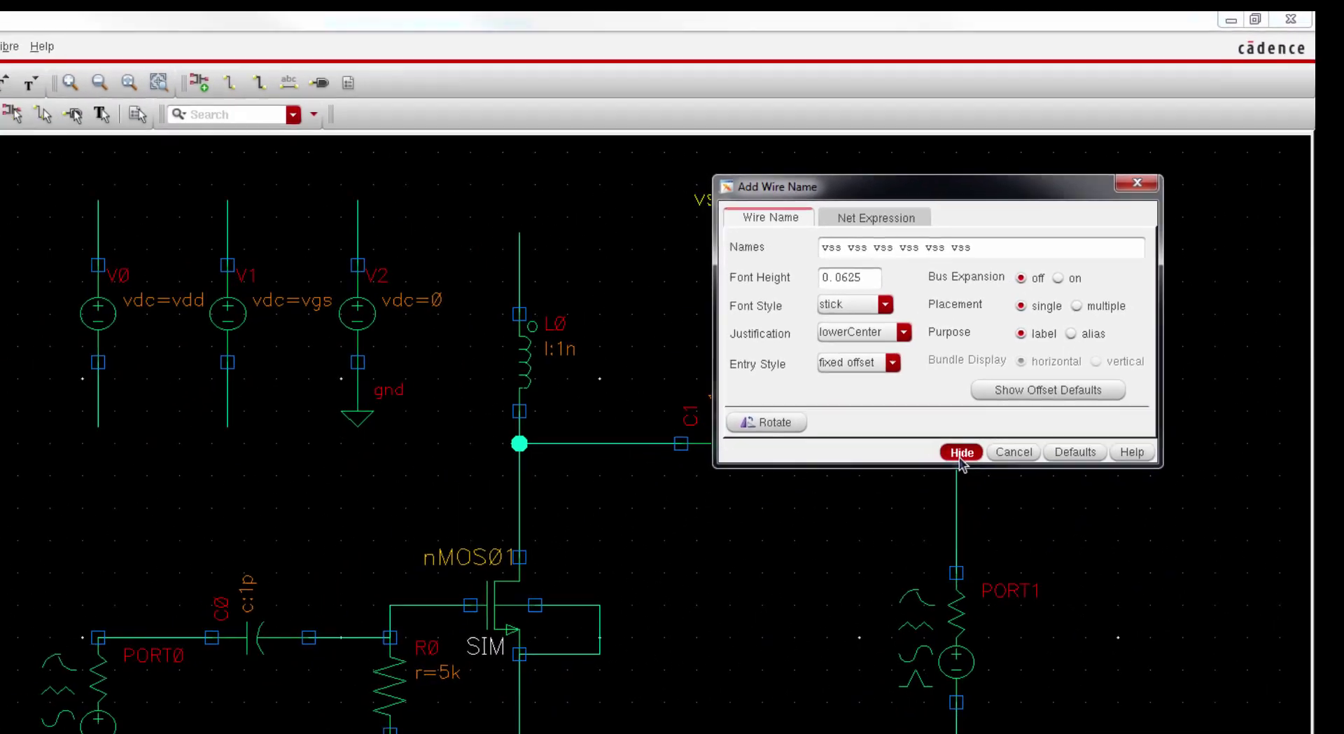
click(962, 452)
middle_click(359, 215)
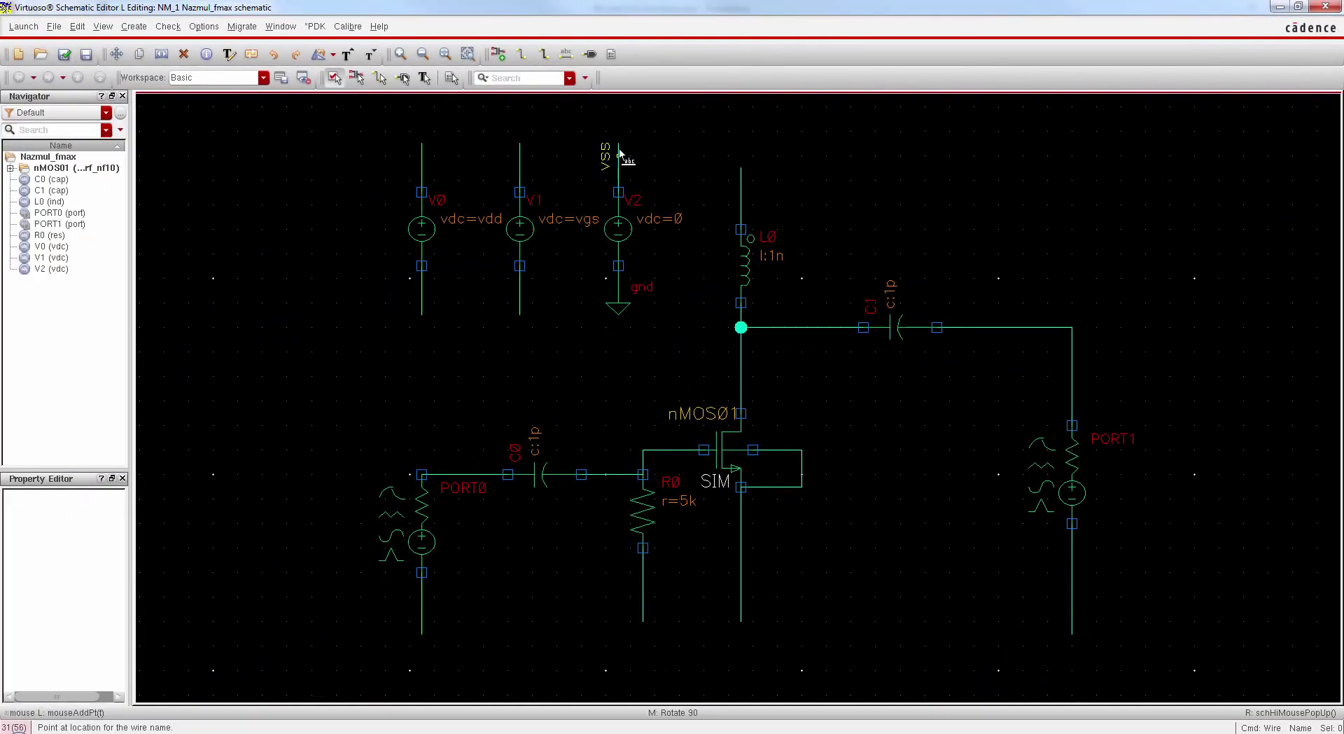
click(619, 150)
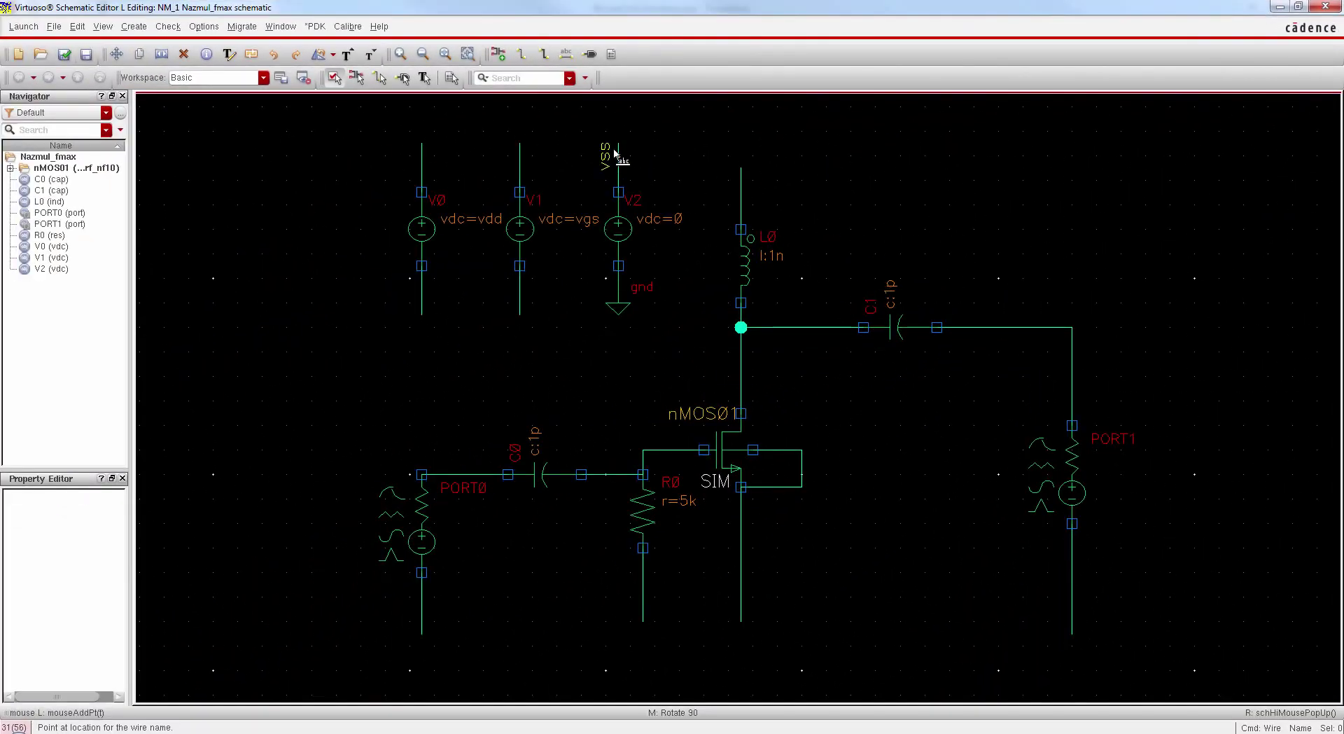
click(519, 304)
click(423, 306)
click(423, 627)
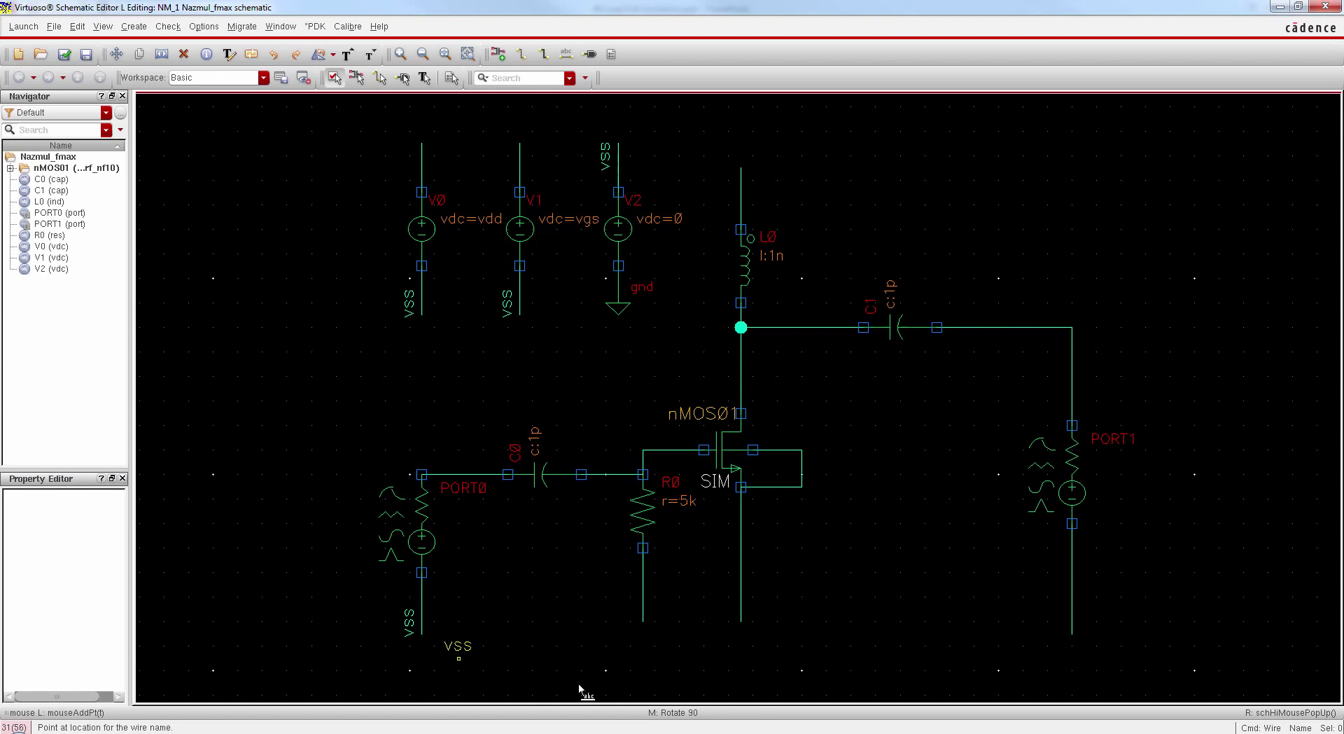
click(741, 614)
click(1070, 620)
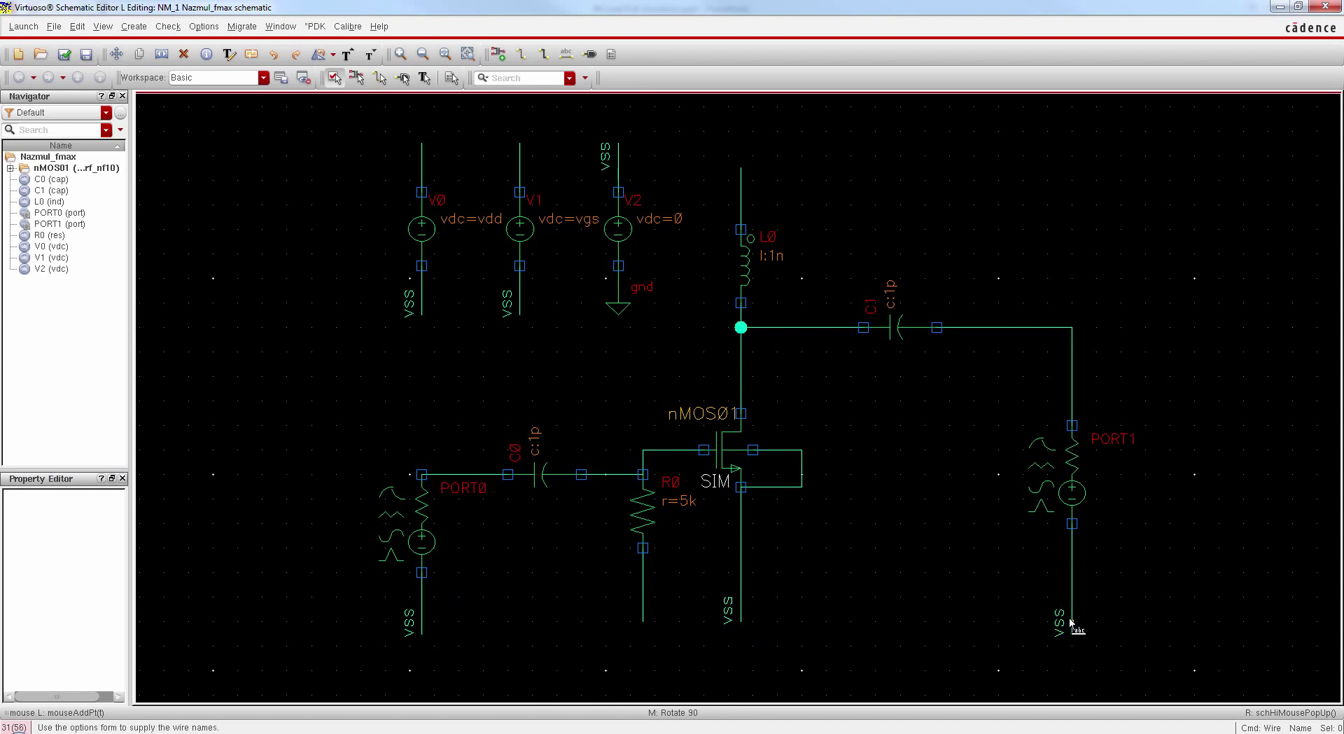
Add vgs wire names to the stub above V1 and the stub below R0
click(567, 54)
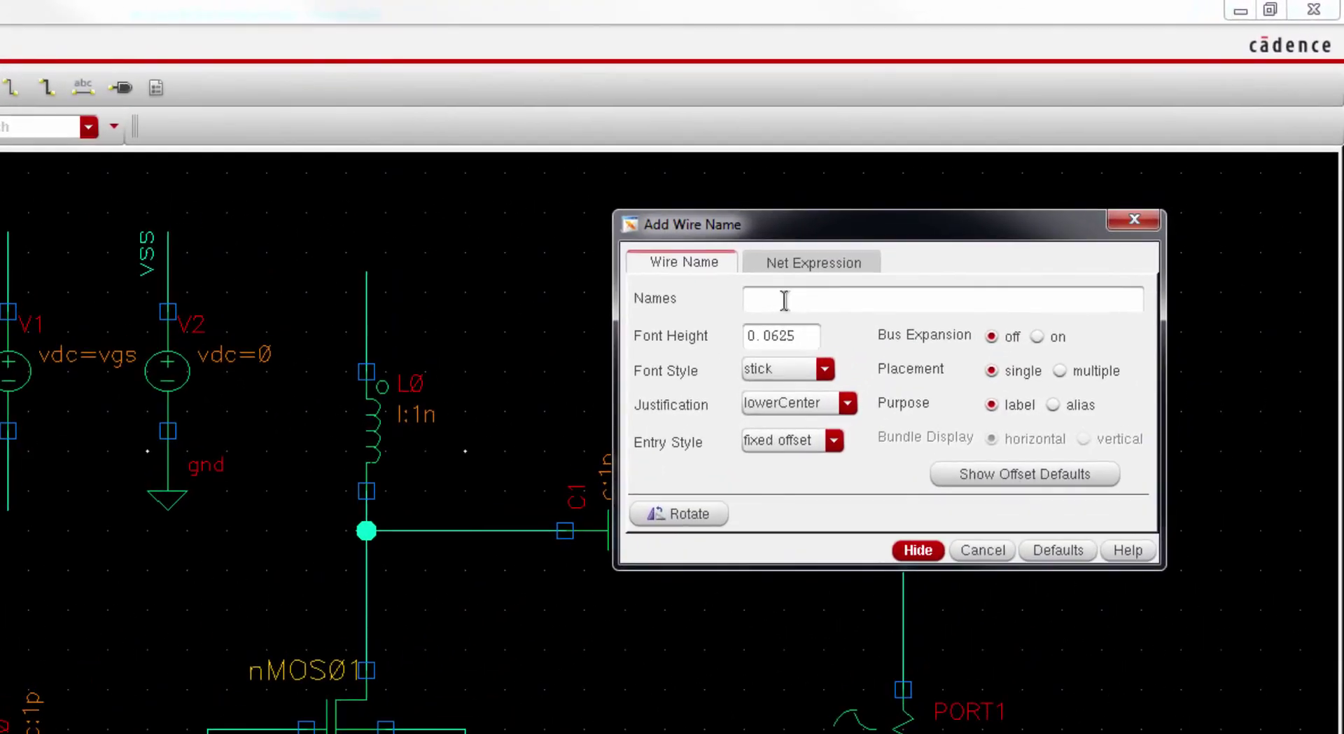
text(vgs vgs)
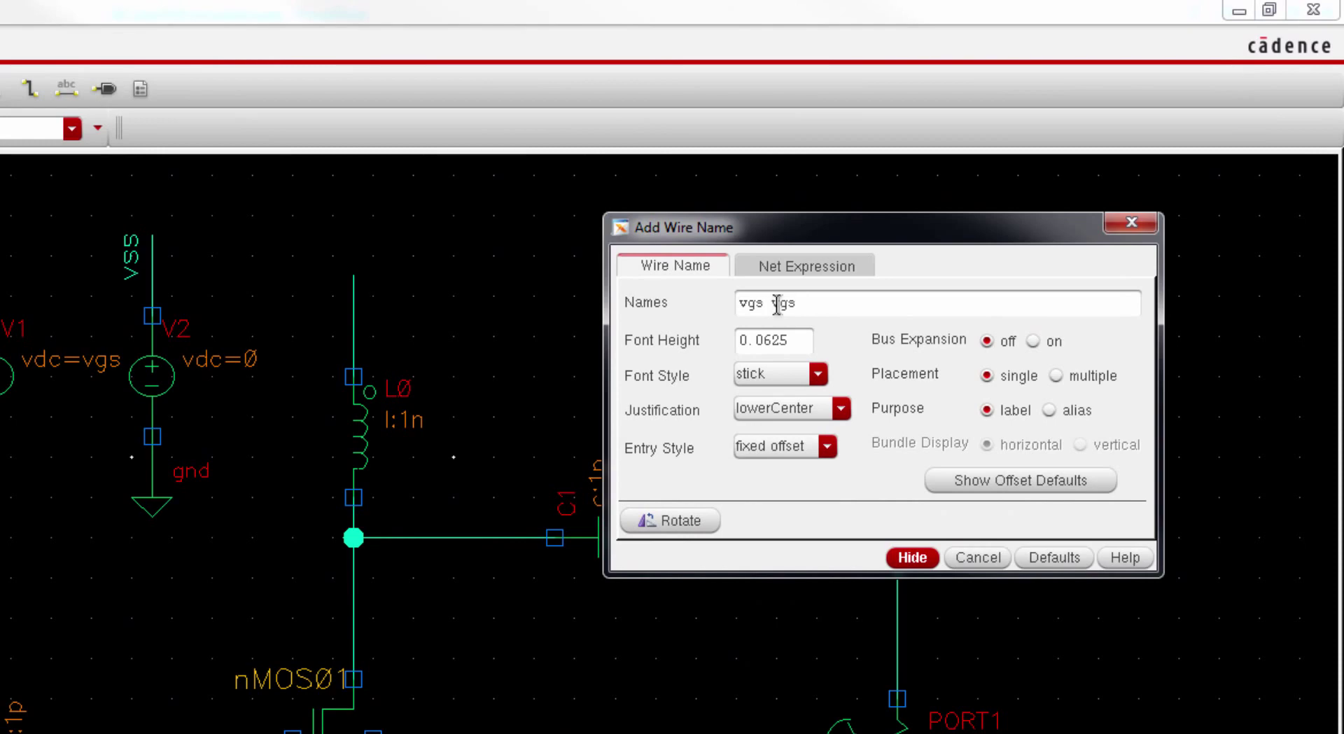
click(912, 557)
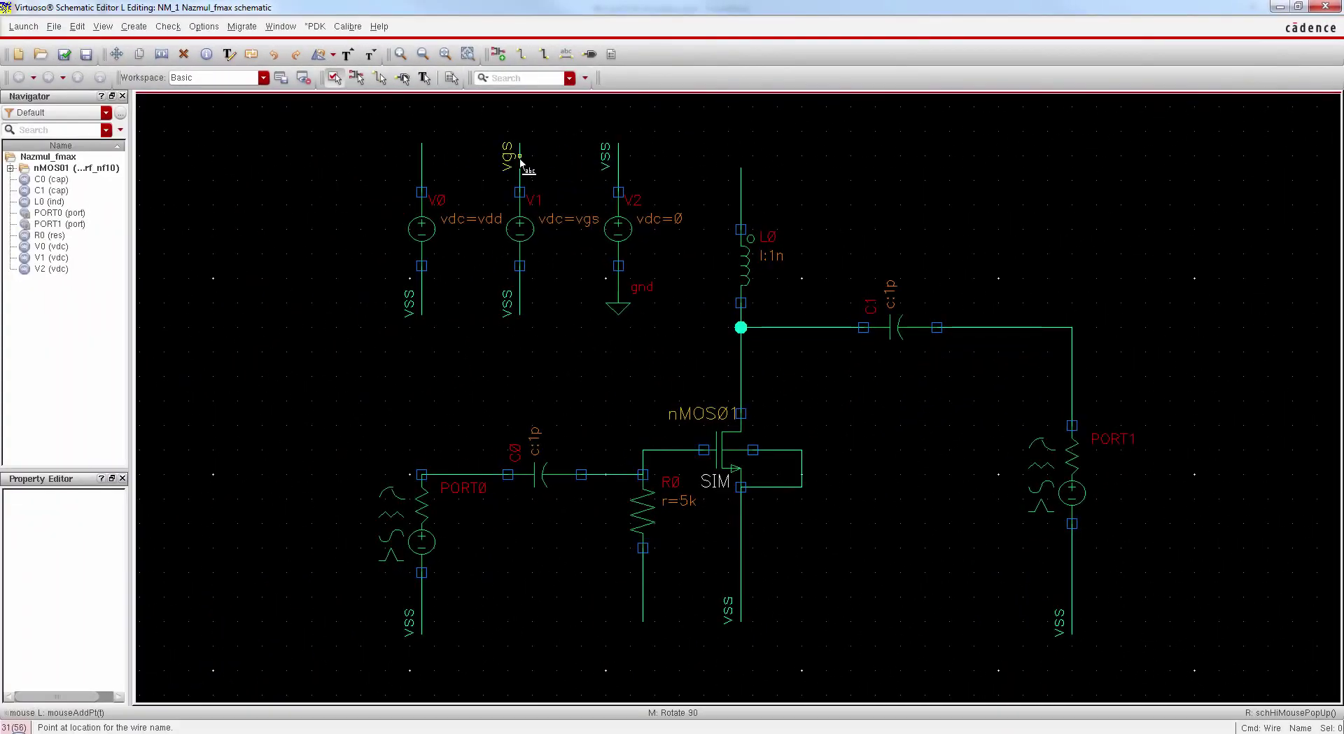
click(521, 161)
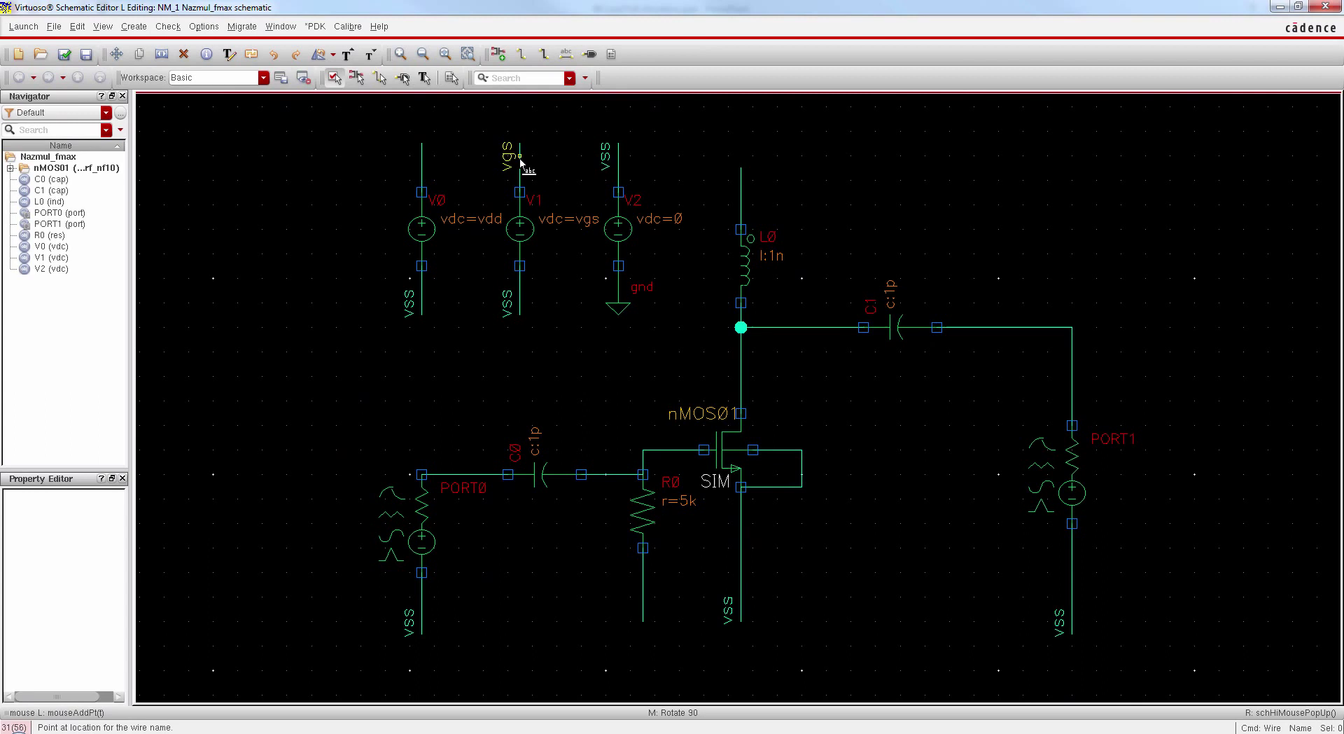
click(644, 612)
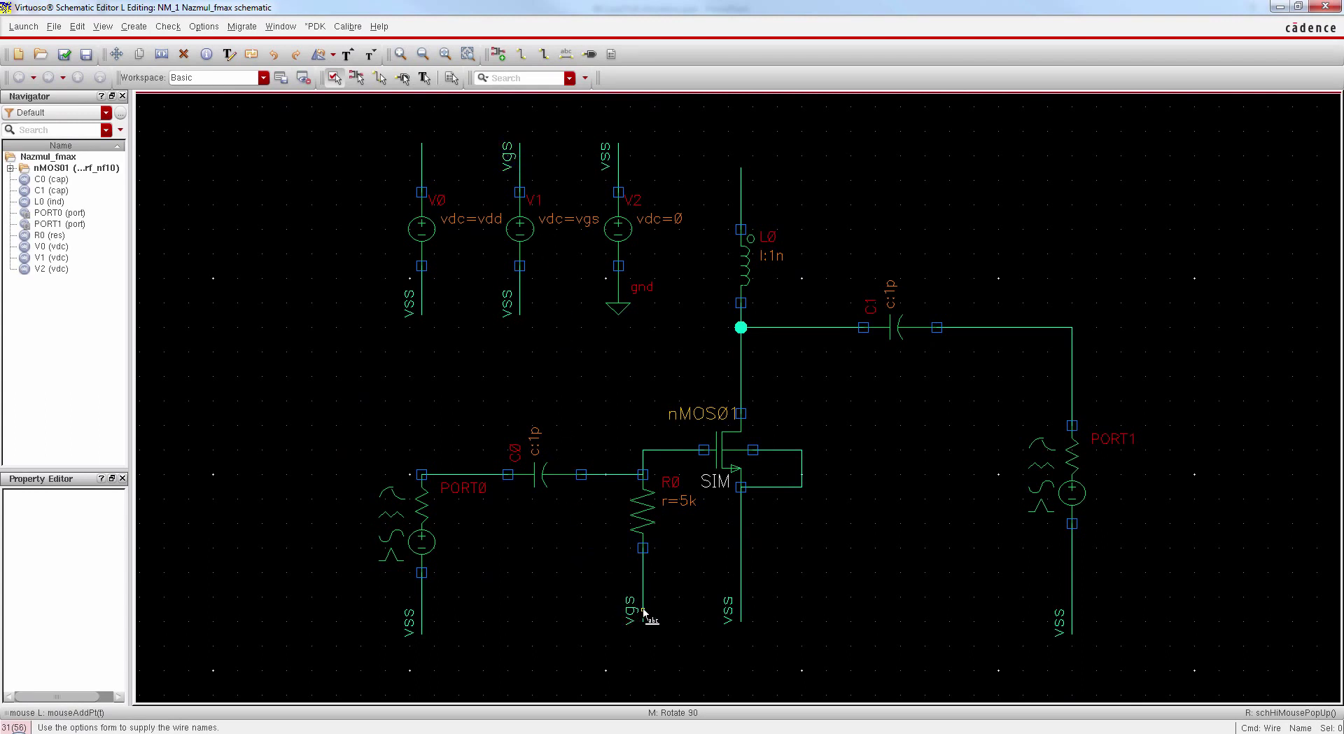
key(Escape)
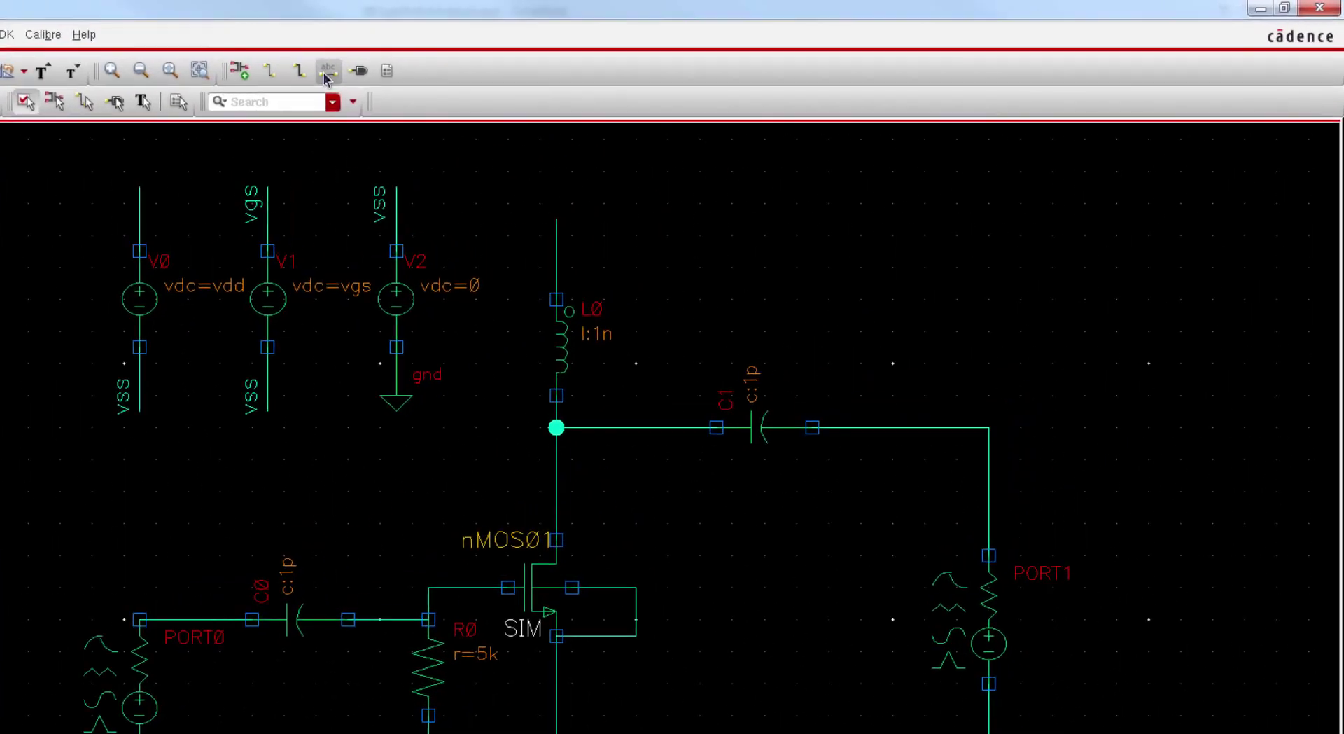
Add rotated vdd wire names to the stubs above source V0 and inductor L0
click(566, 54)
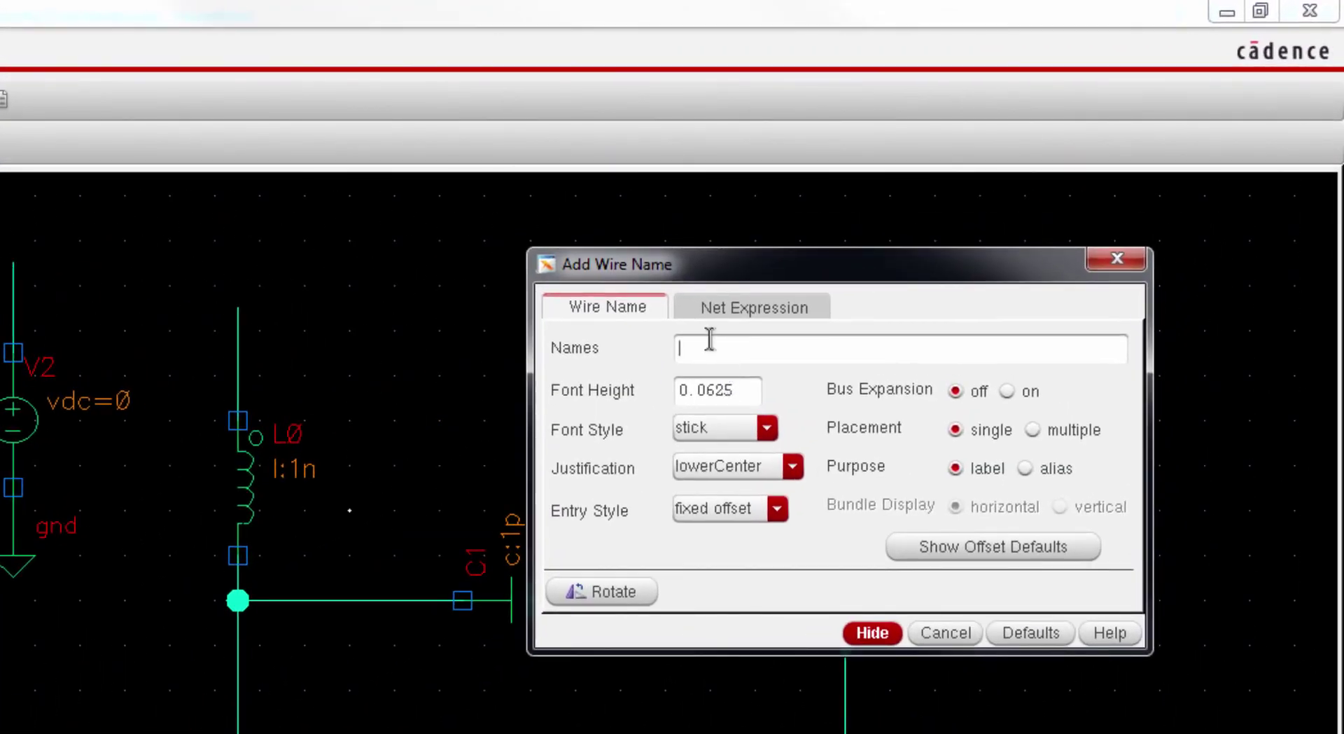
text(vdd vdd)
click(873, 632)
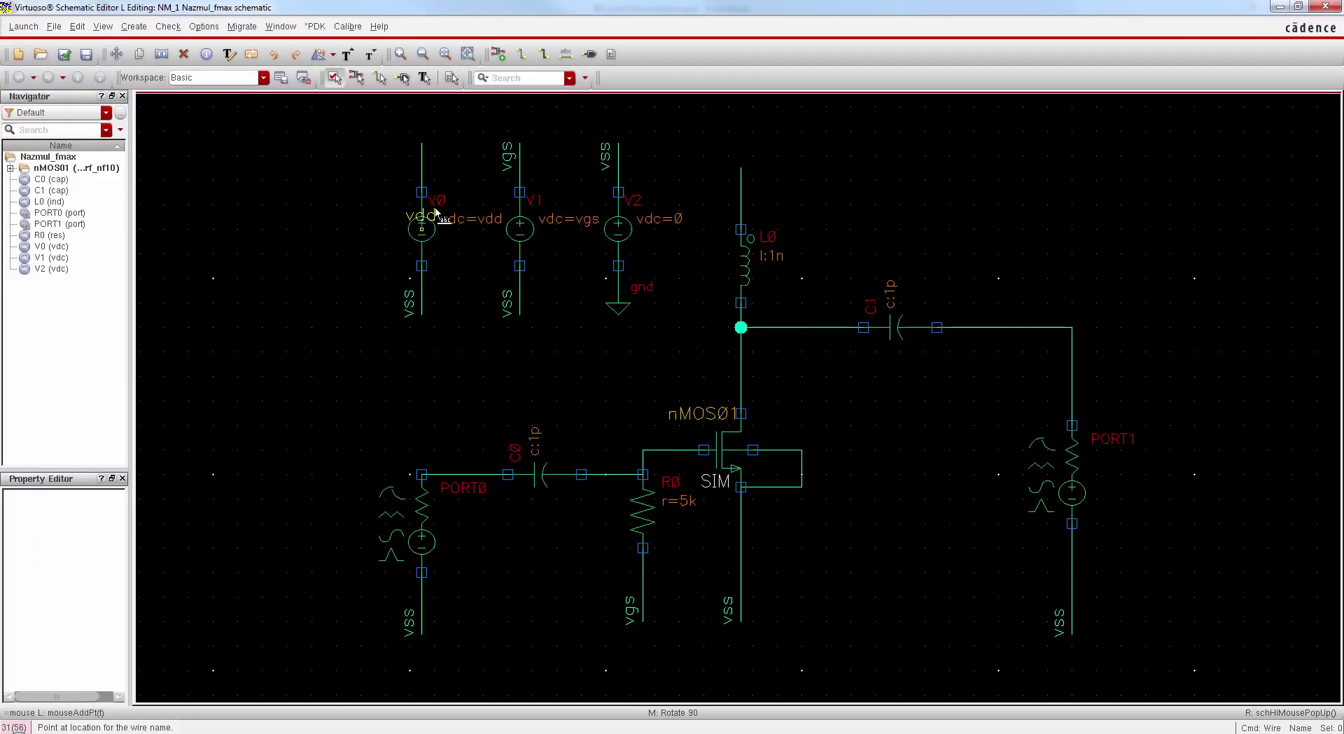
middle_click(424, 157)
click(739, 183)
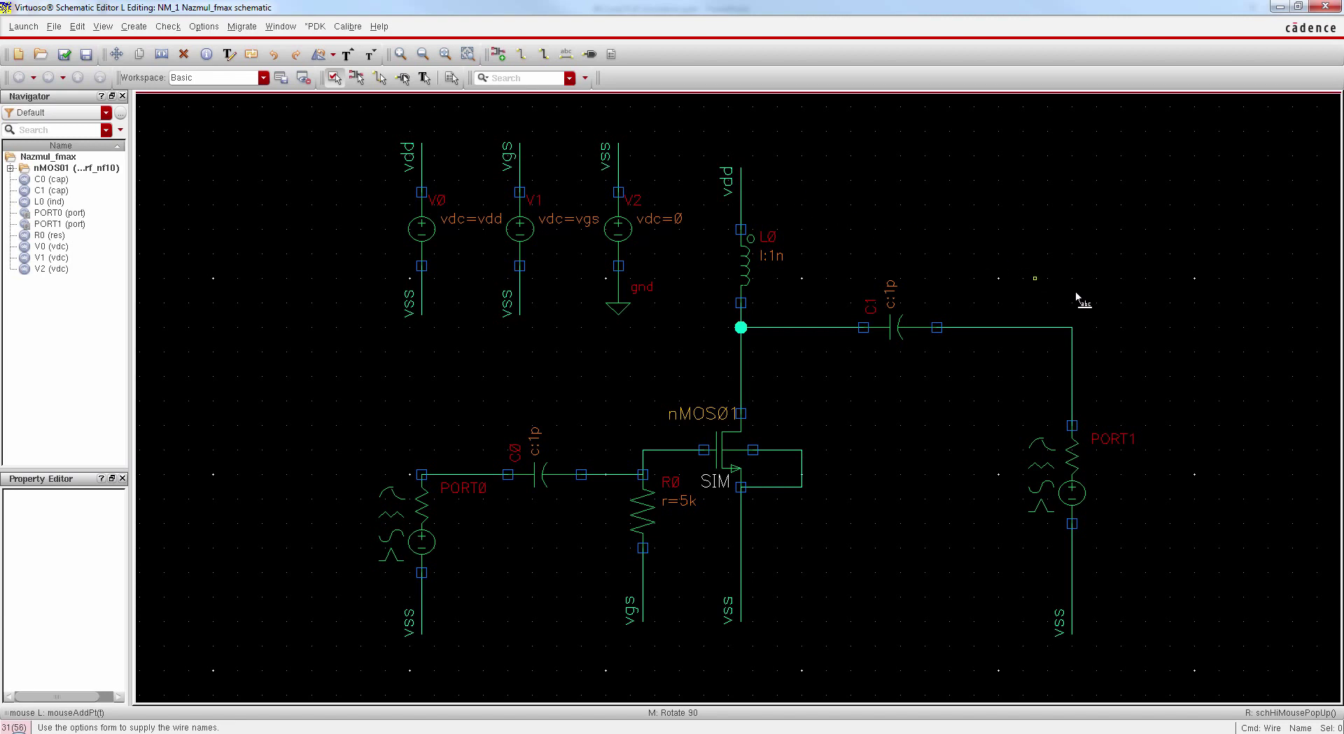
key(Escape)
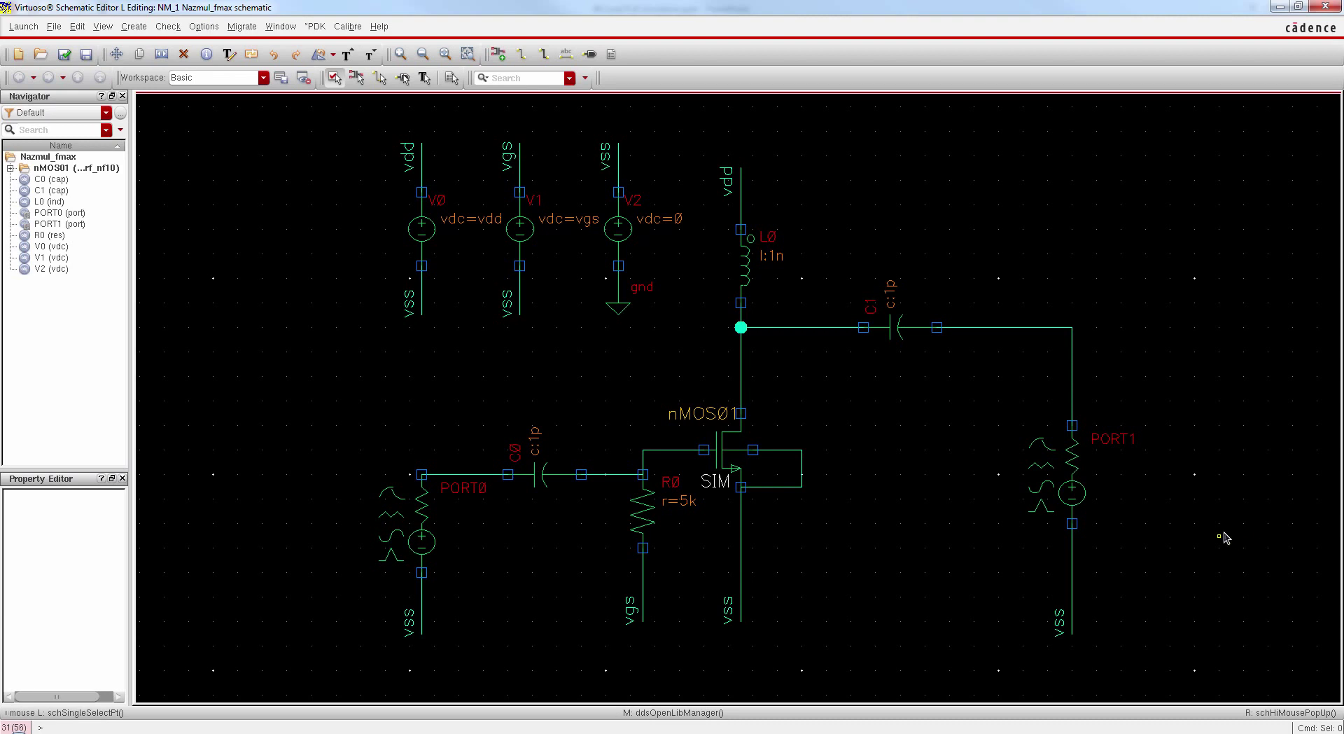
Check and save the schematic, and launch an ADE L session for it with its window over the schematic's centre
click(63, 54)
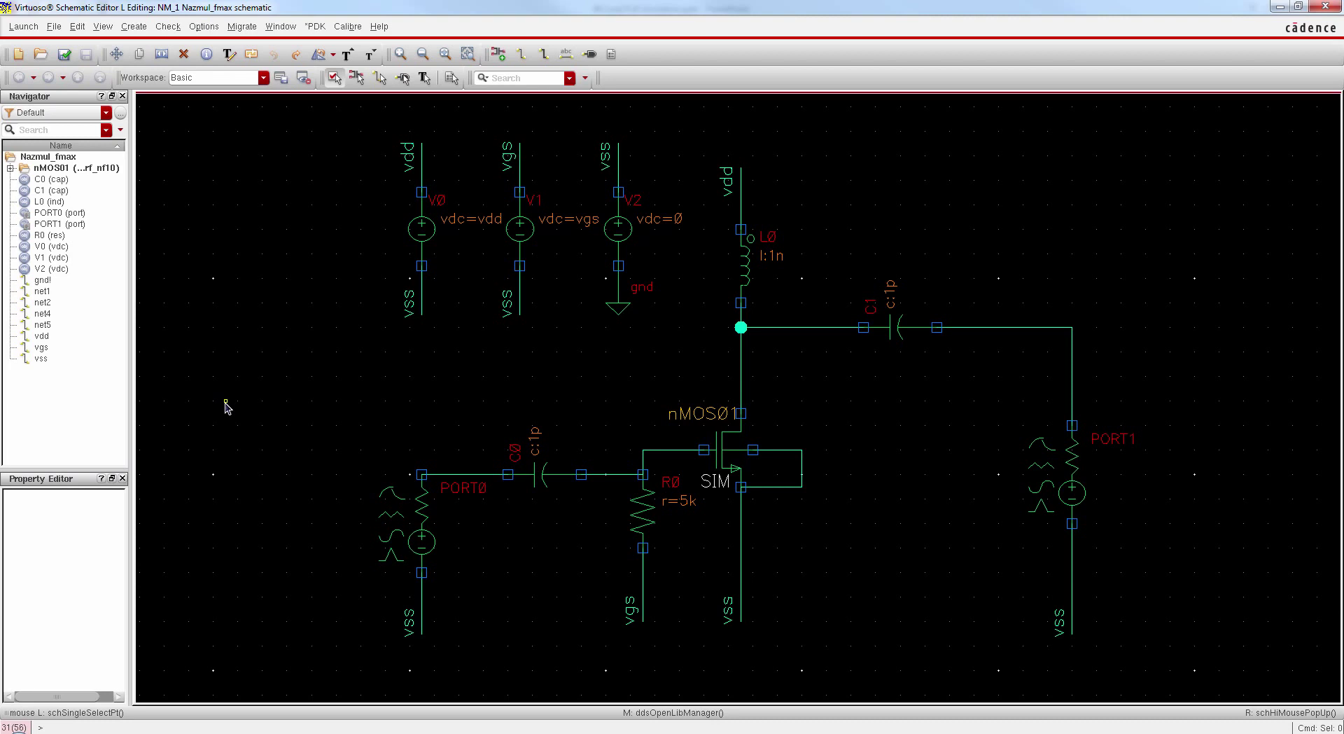
click(24, 27)
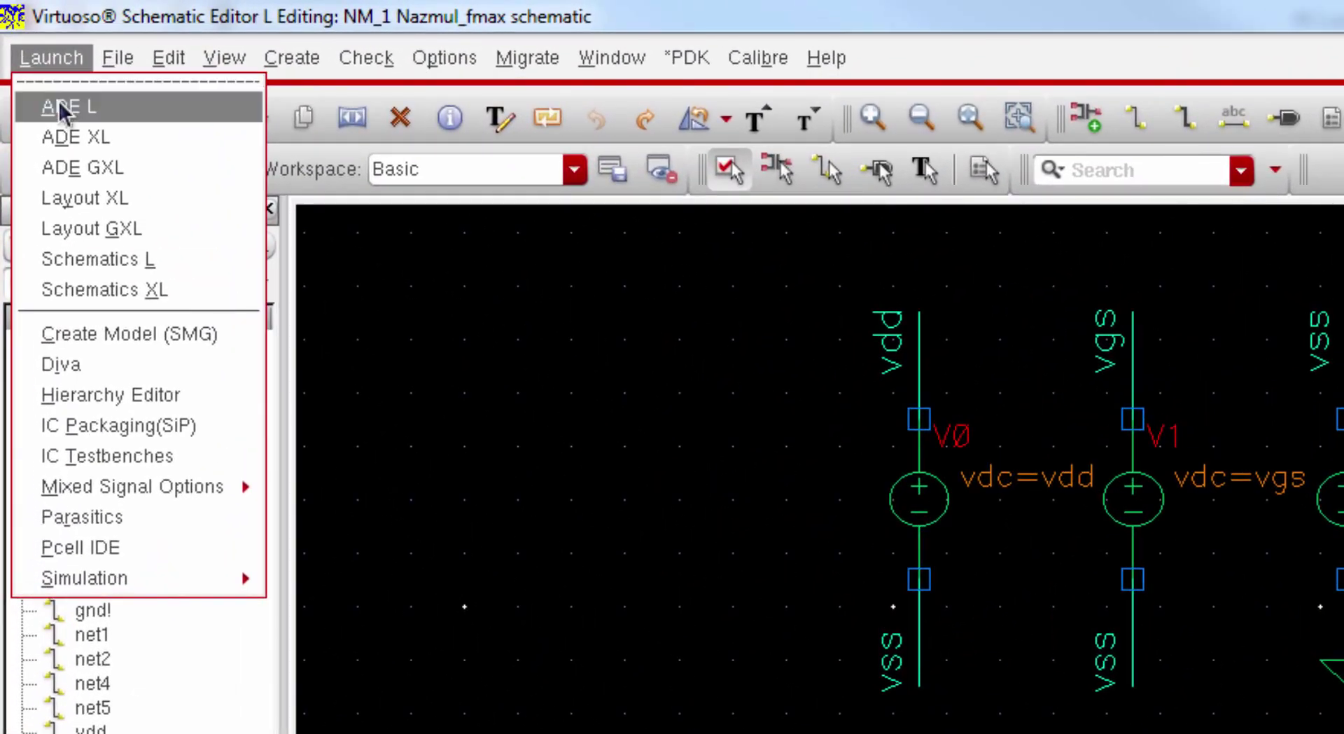
click(62, 110)
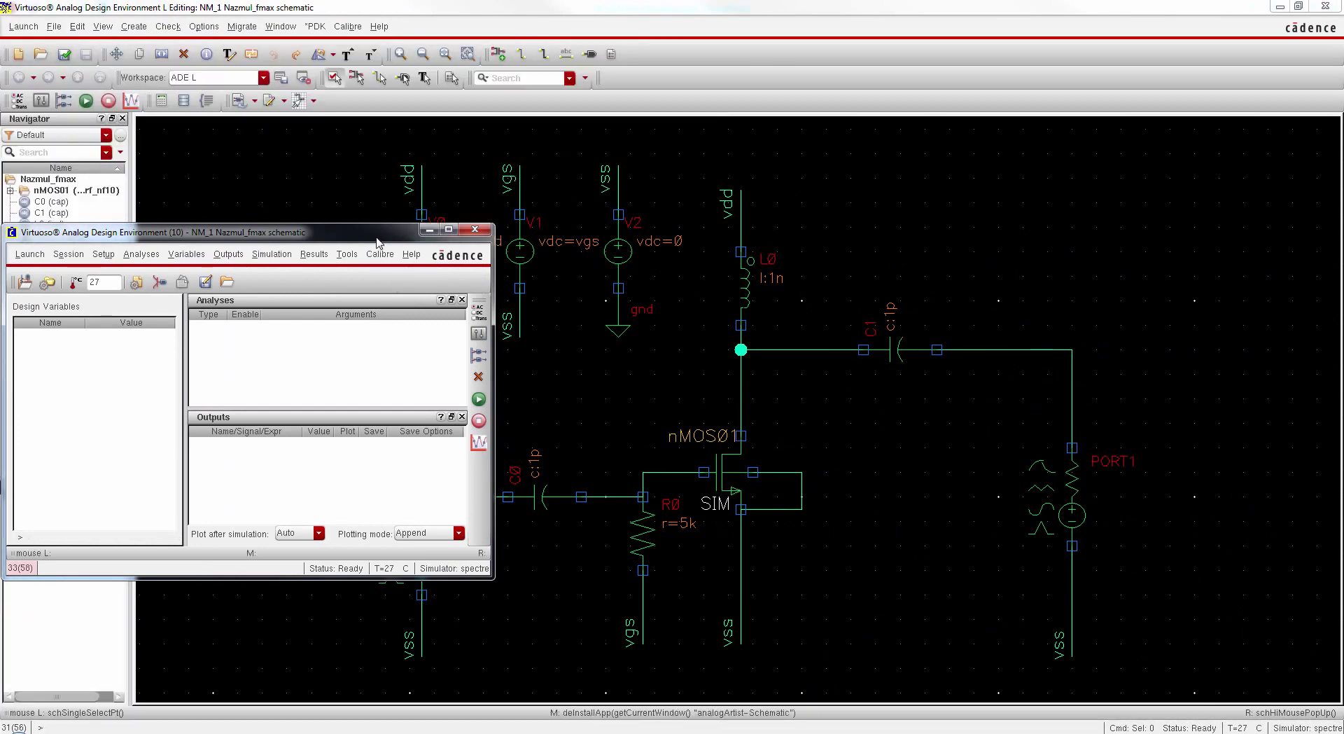
drag(377, 241, 712, 257)
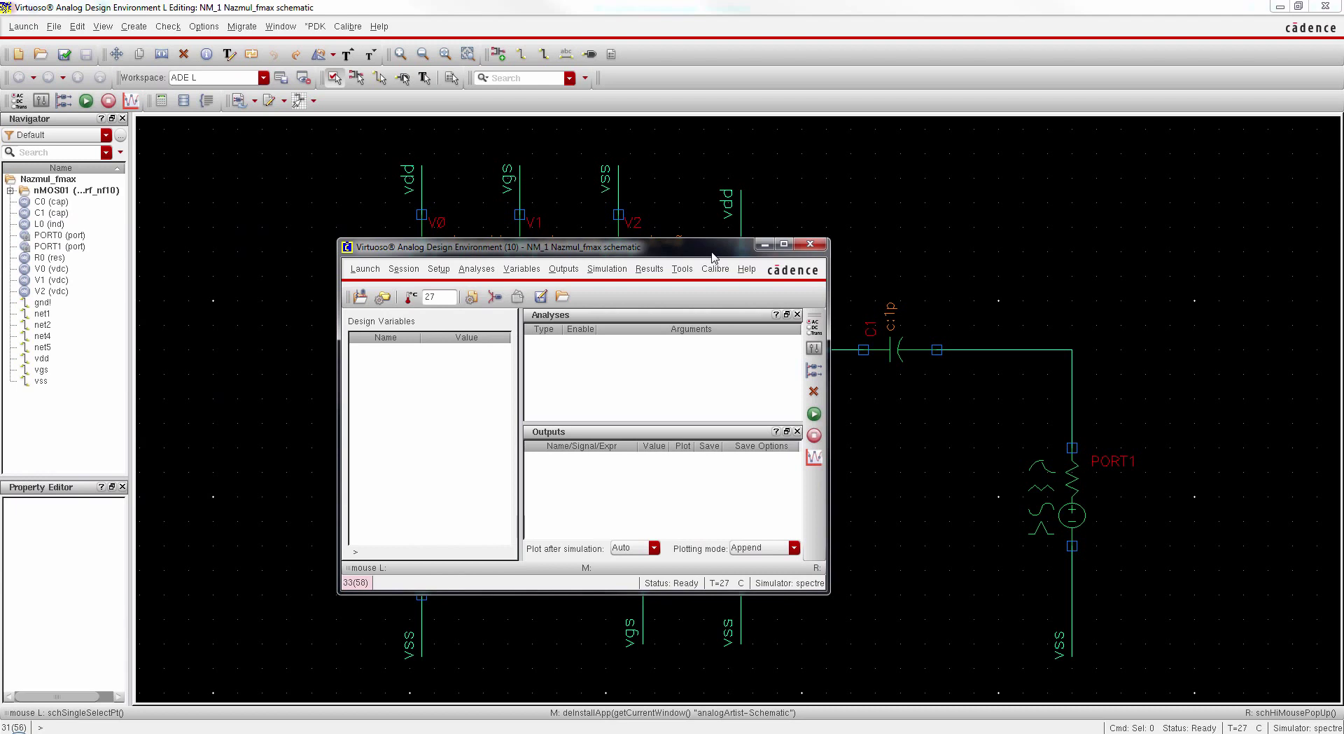
drag(713, 258, 704, 238)
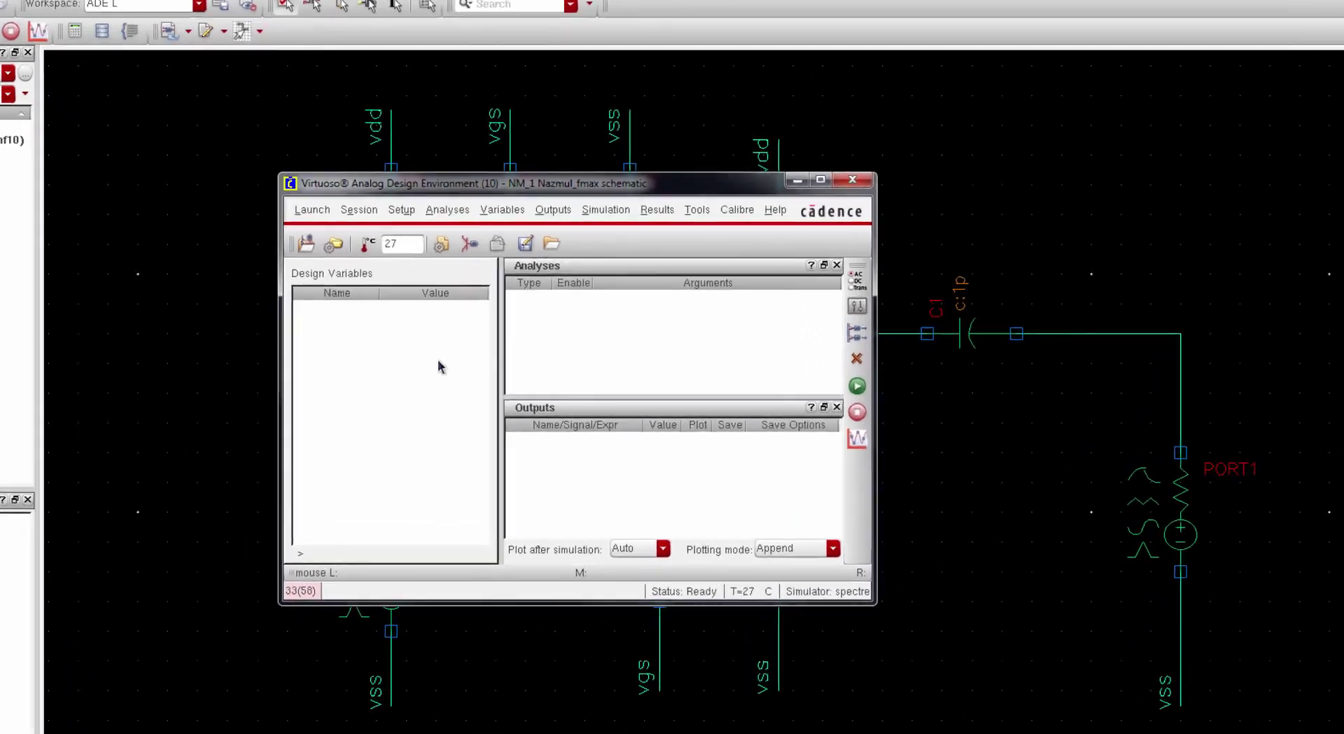
Copy the design variables from the cellview and set vdd to 1 and vgs to 500m
right_click(438, 361)
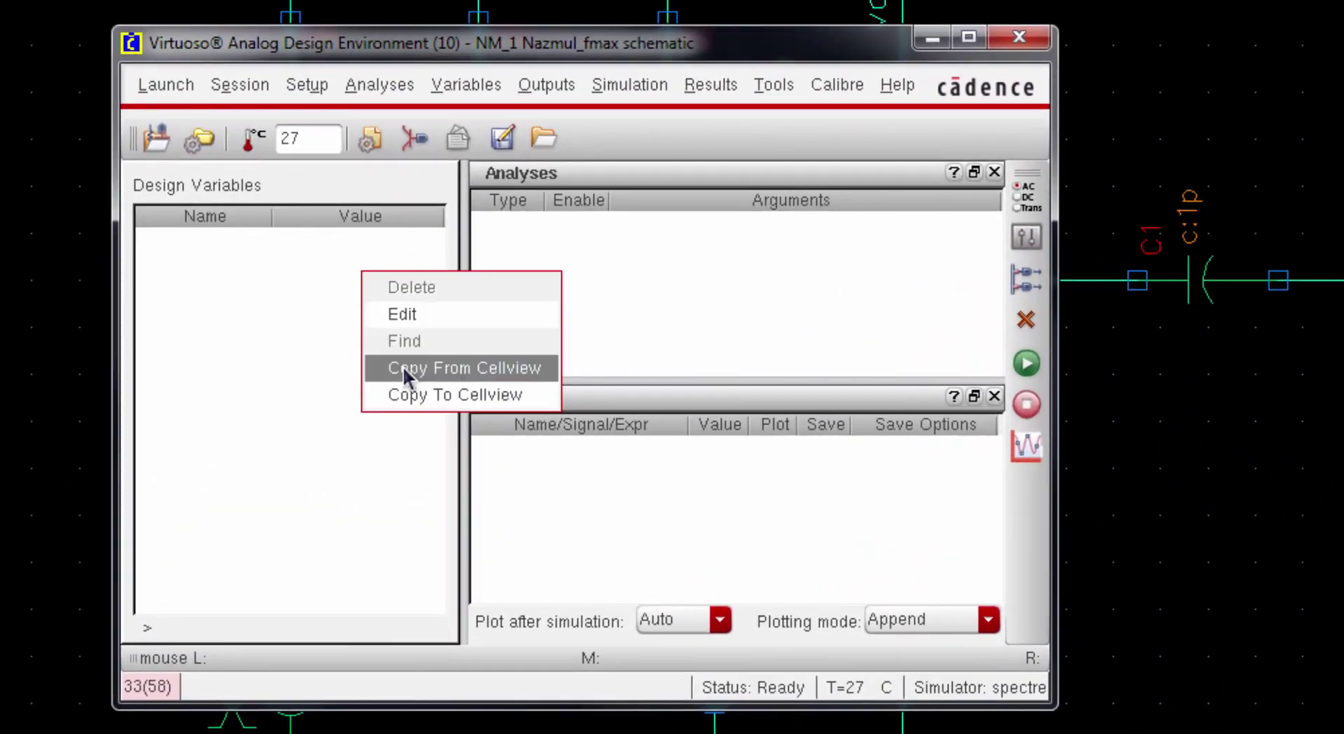
click(404, 367)
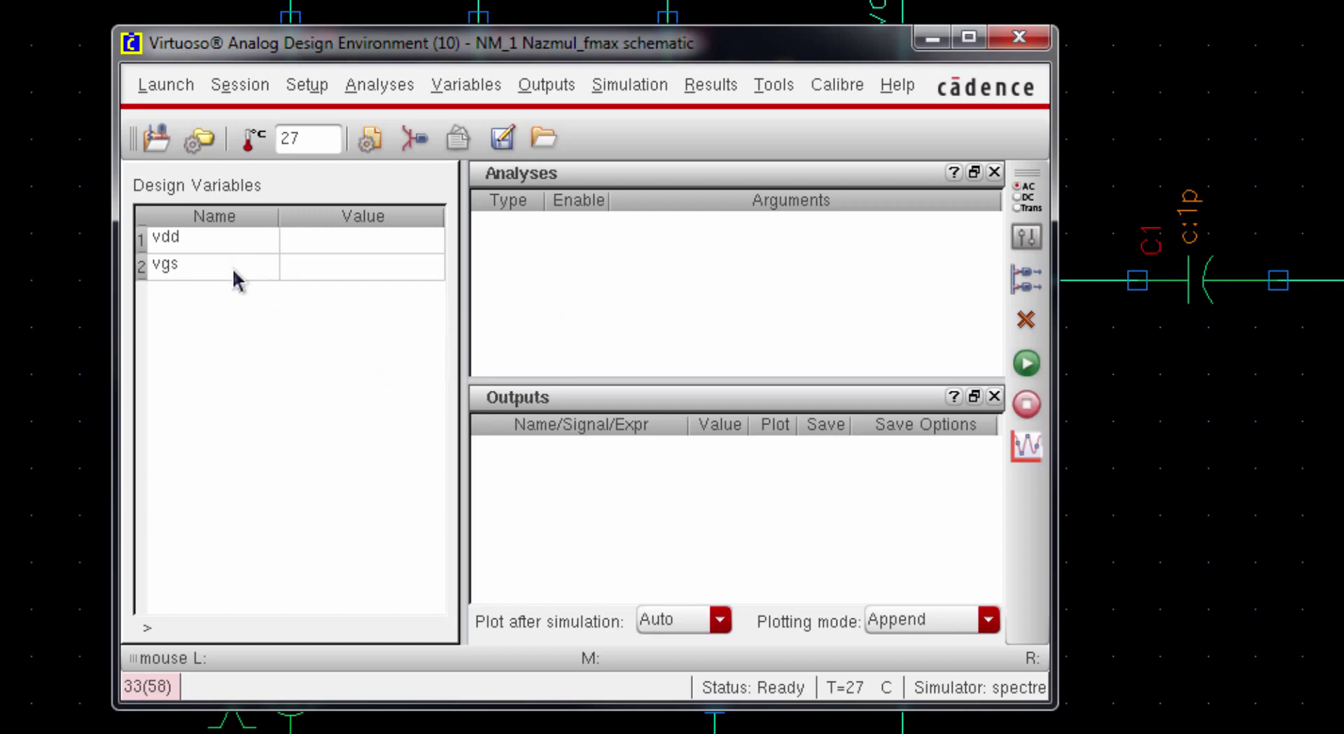
click(298, 237)
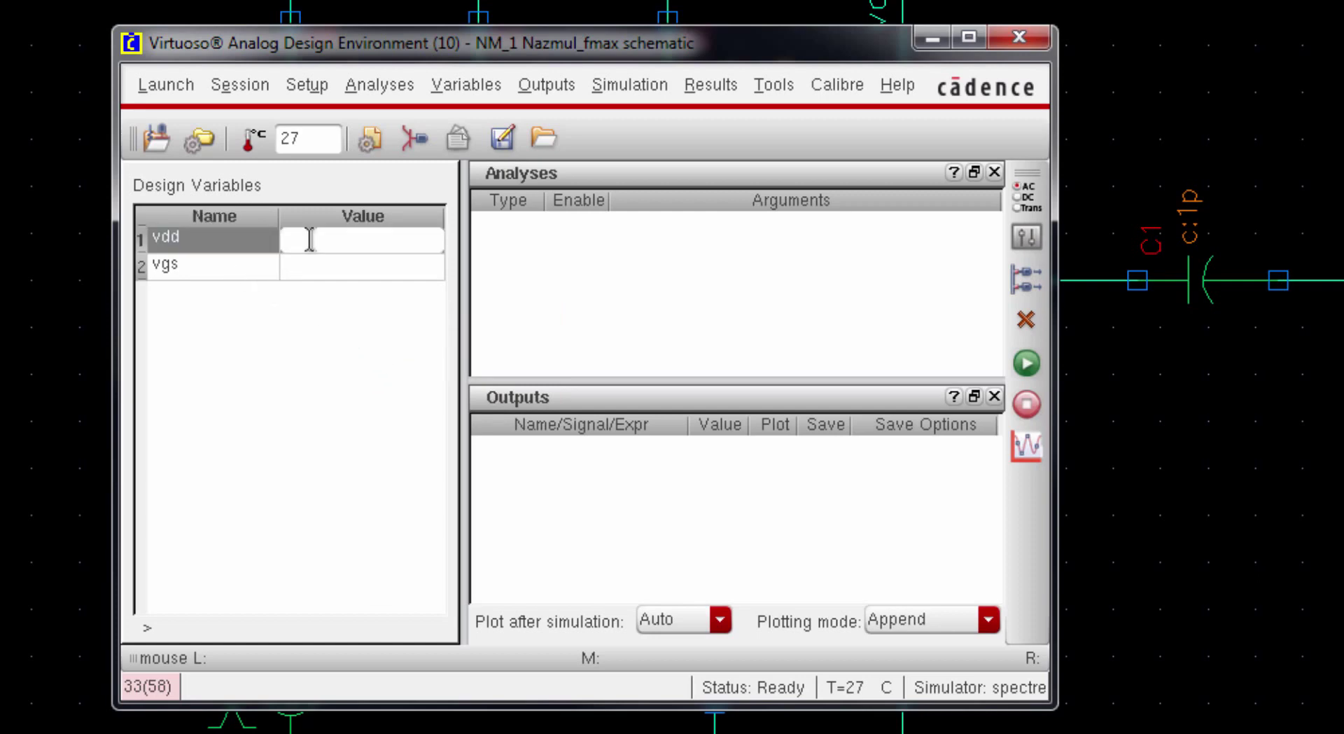
text(1)
click(319, 268)
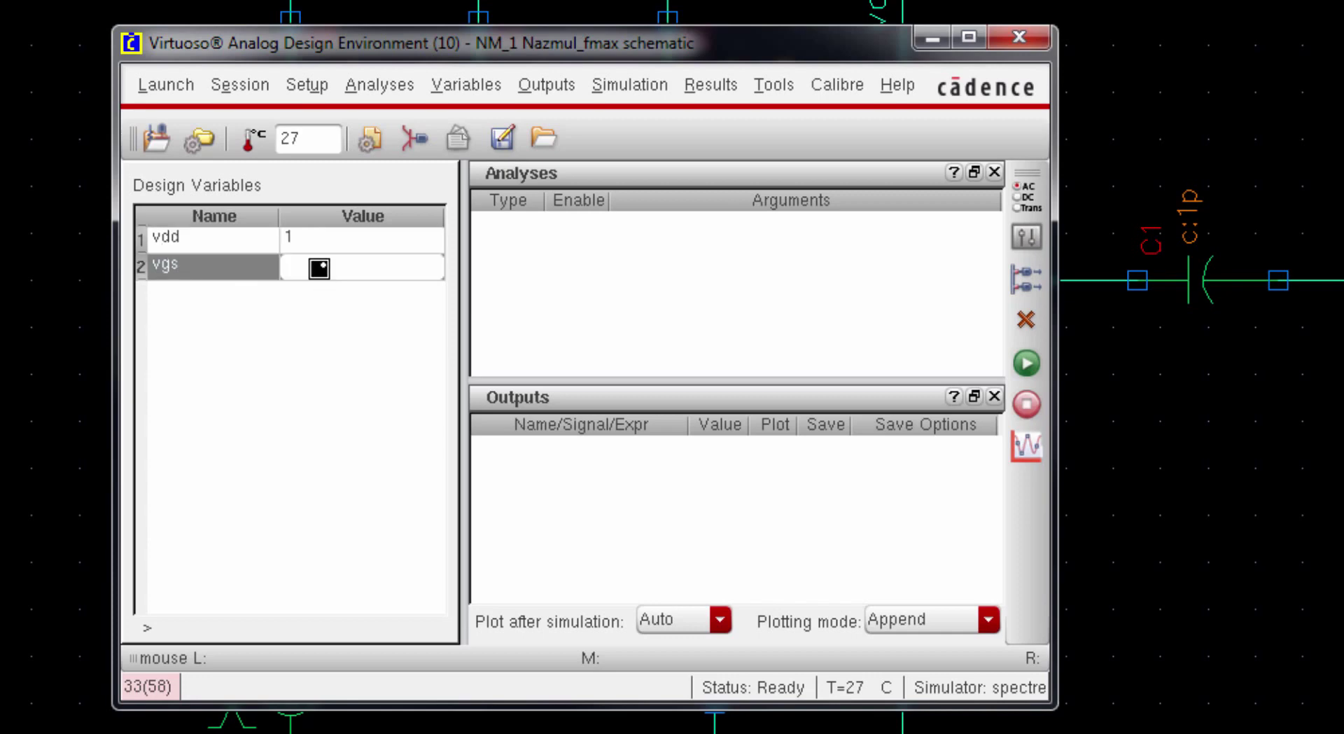
text(500m)
click(239, 376)
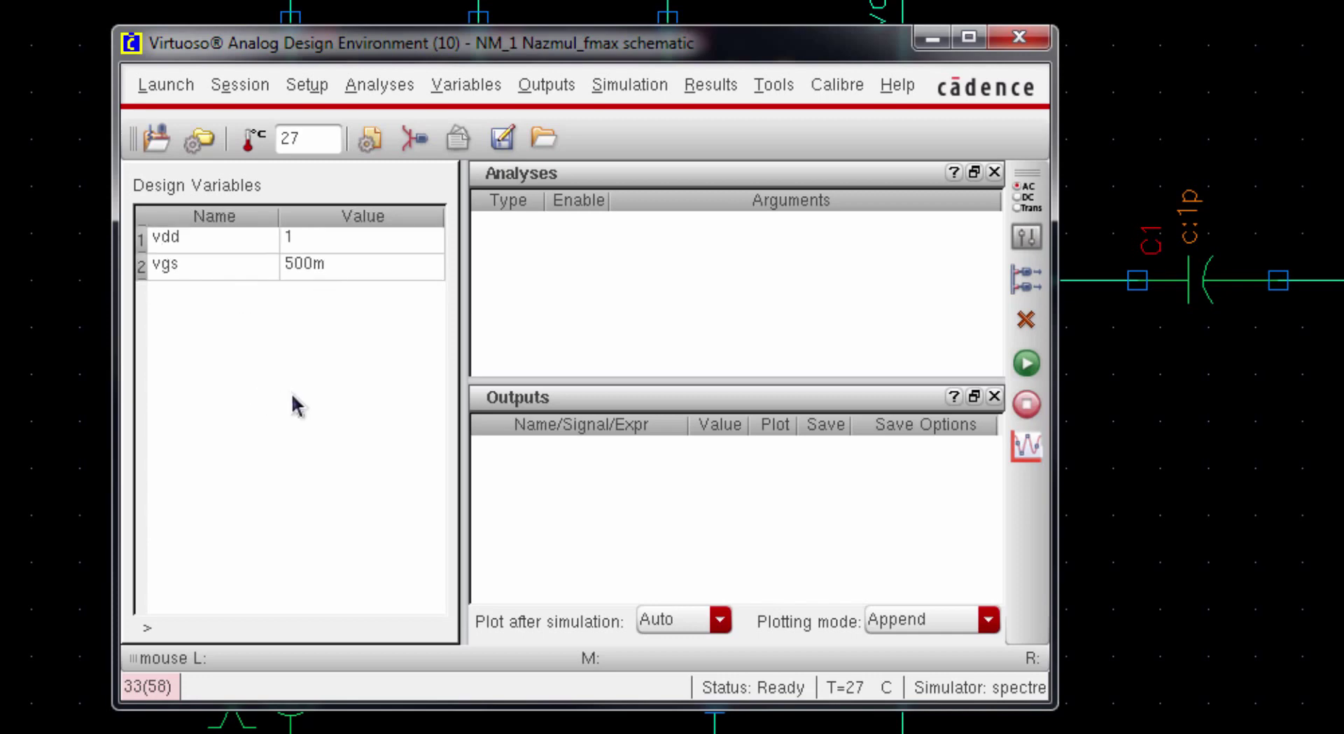
Add the Spectre .lib file from the computer's model directory as a global model file in the model library setup
click(310, 91)
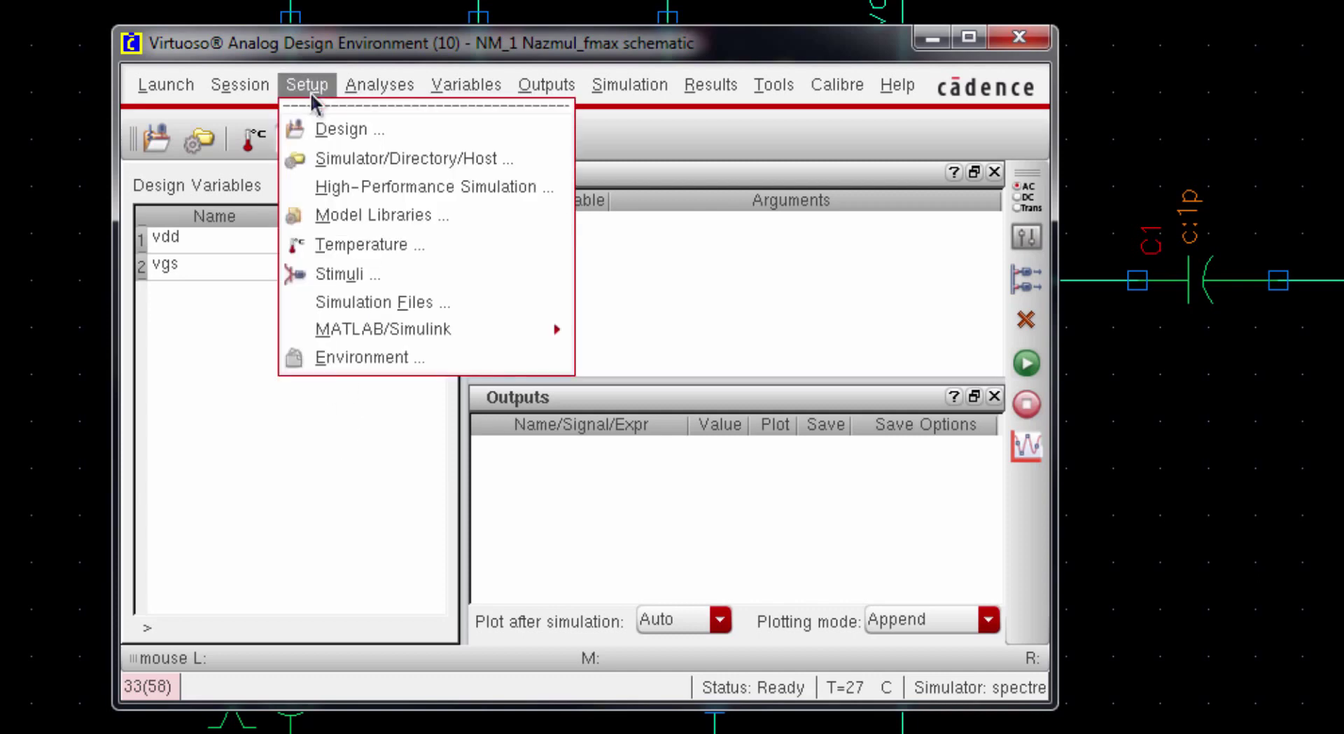
click(430, 223)
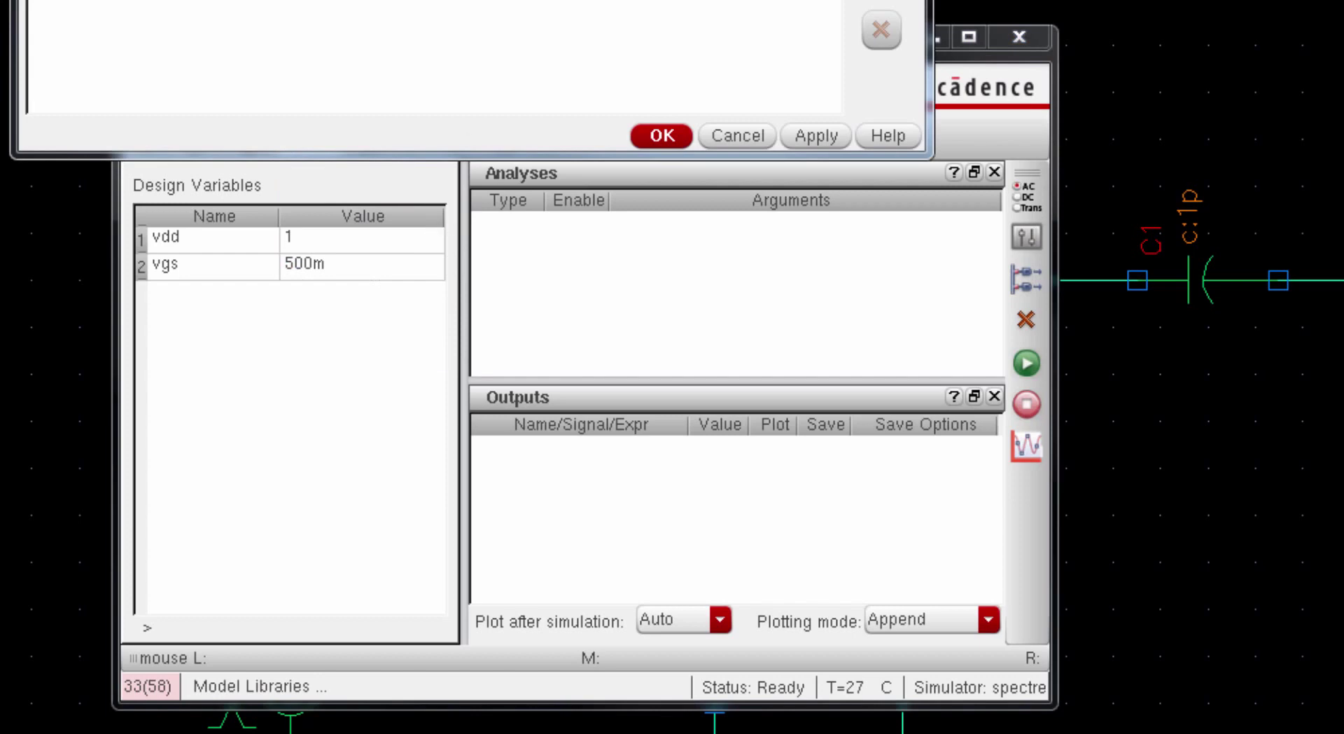
drag(645, 31, 671, 181)
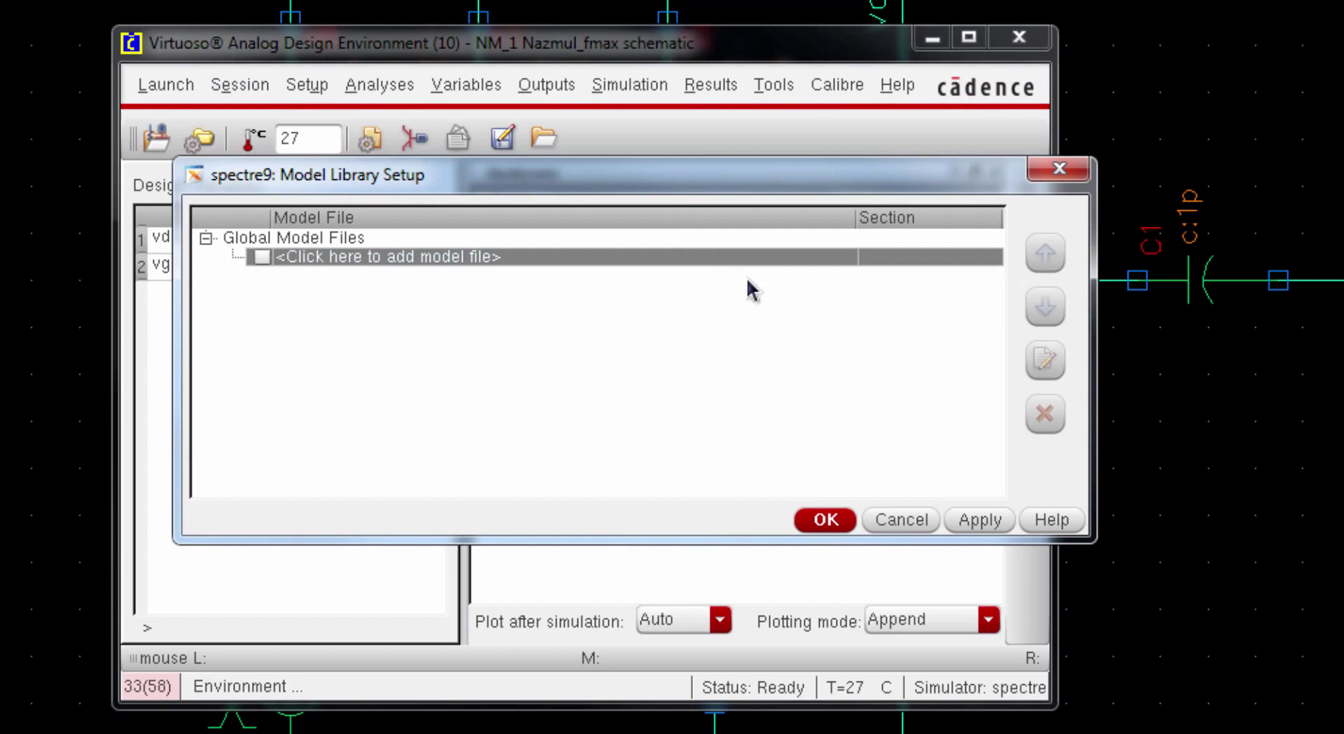
click(840, 258)
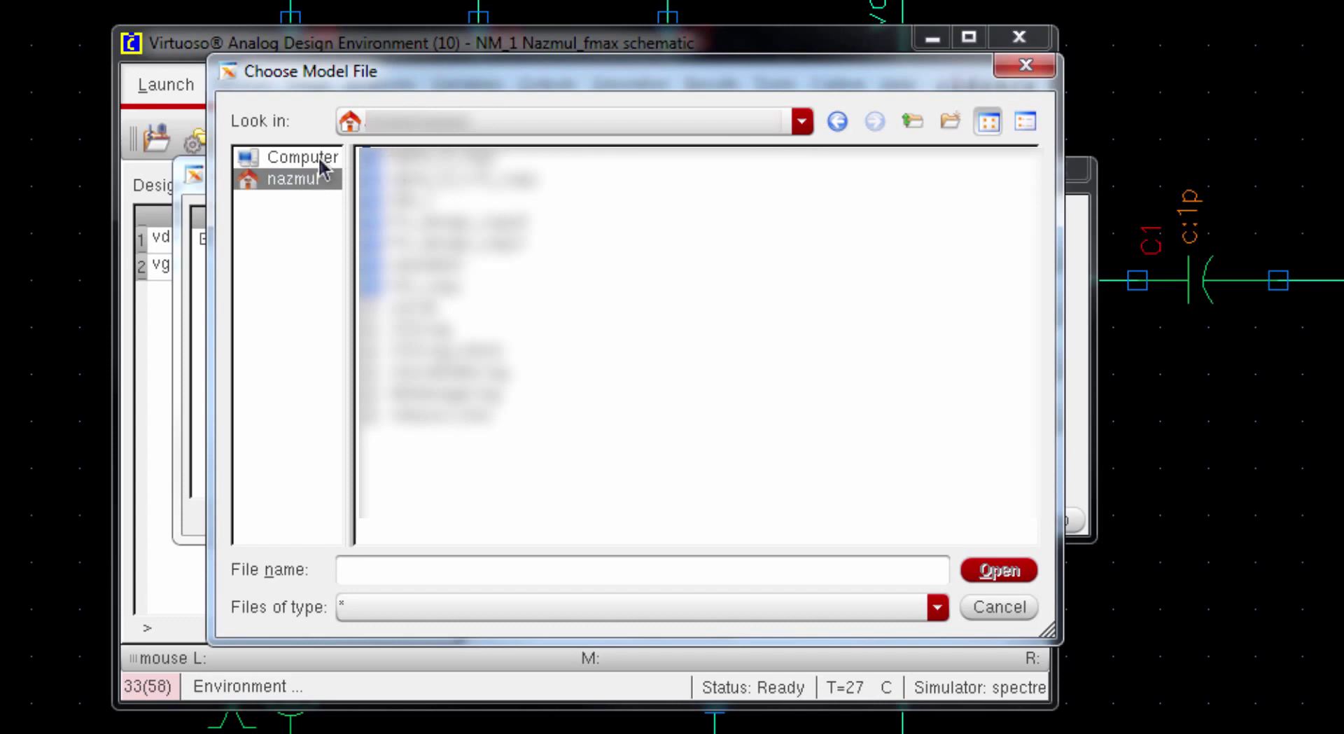
click(314, 158)
double_click(388, 164)
double_click(412, 249)
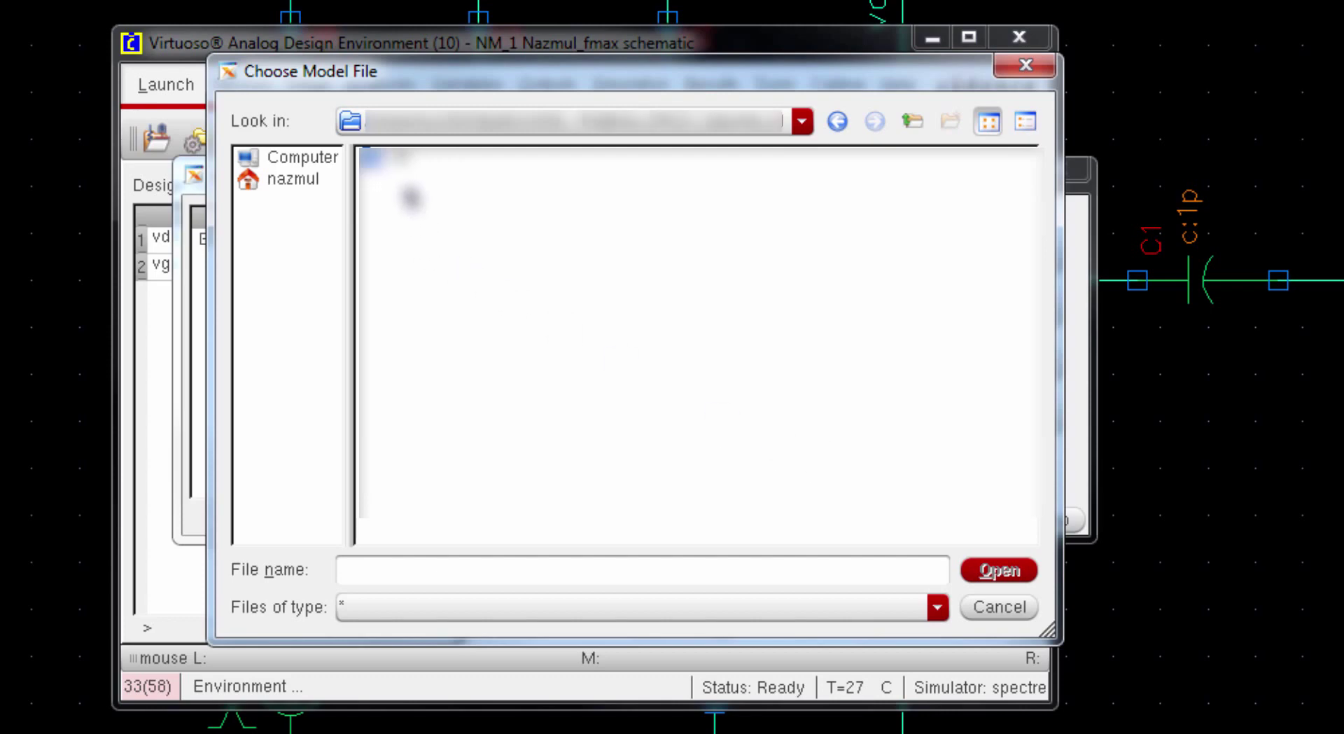
double_click(399, 163)
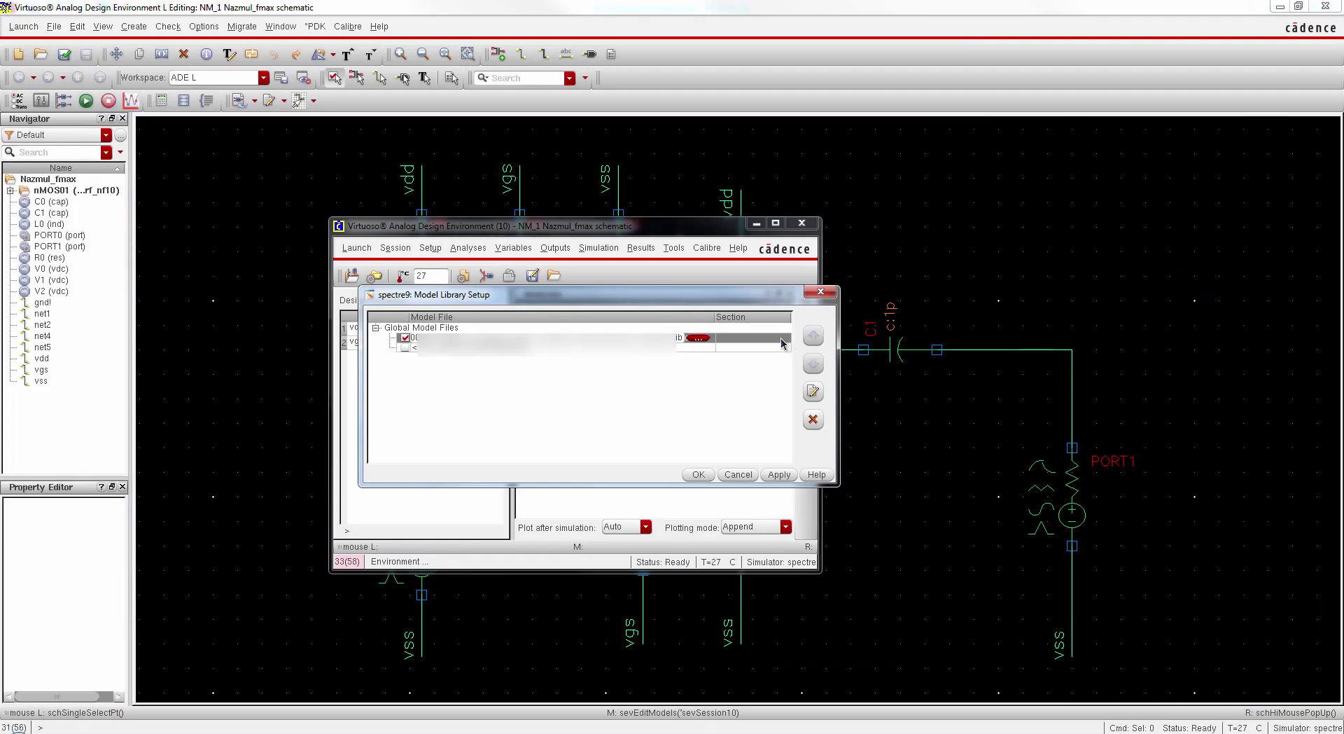
Set the added model file's section to nn and accept the model library setup
click(782, 342)
click(784, 339)
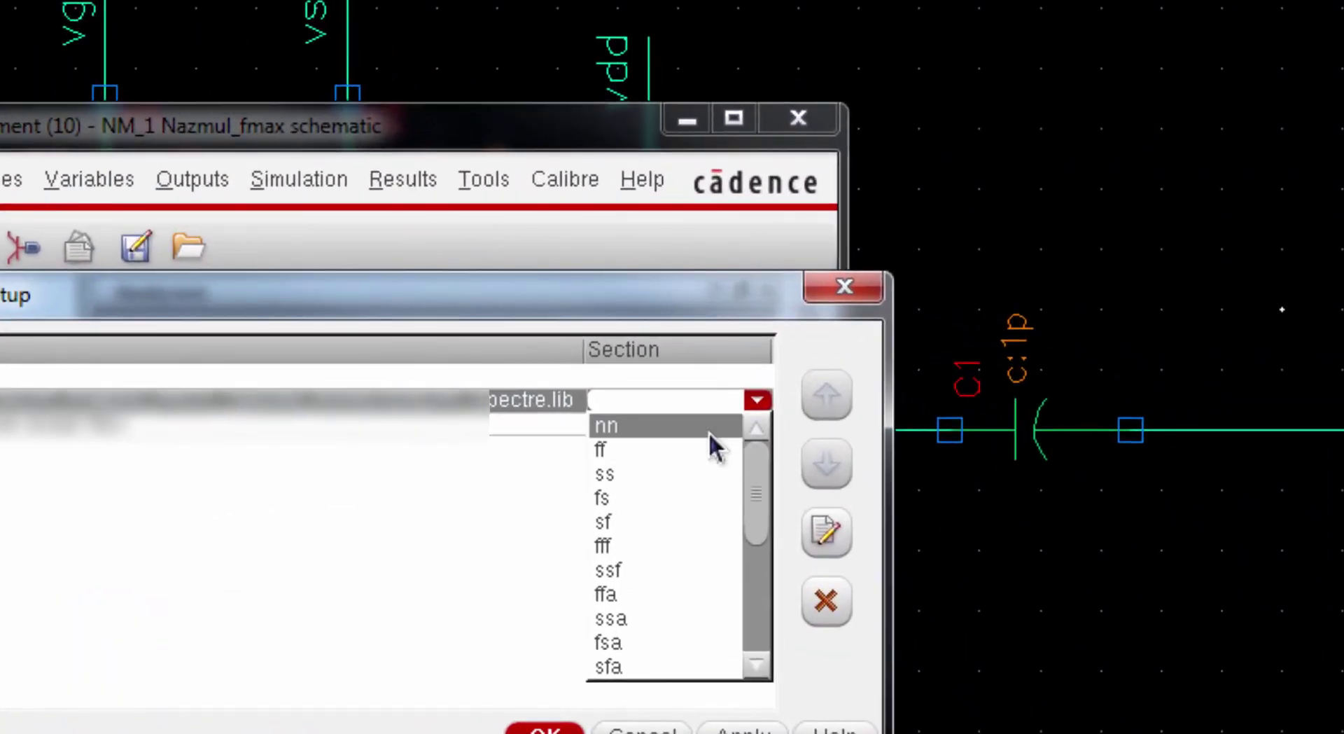
click(709, 431)
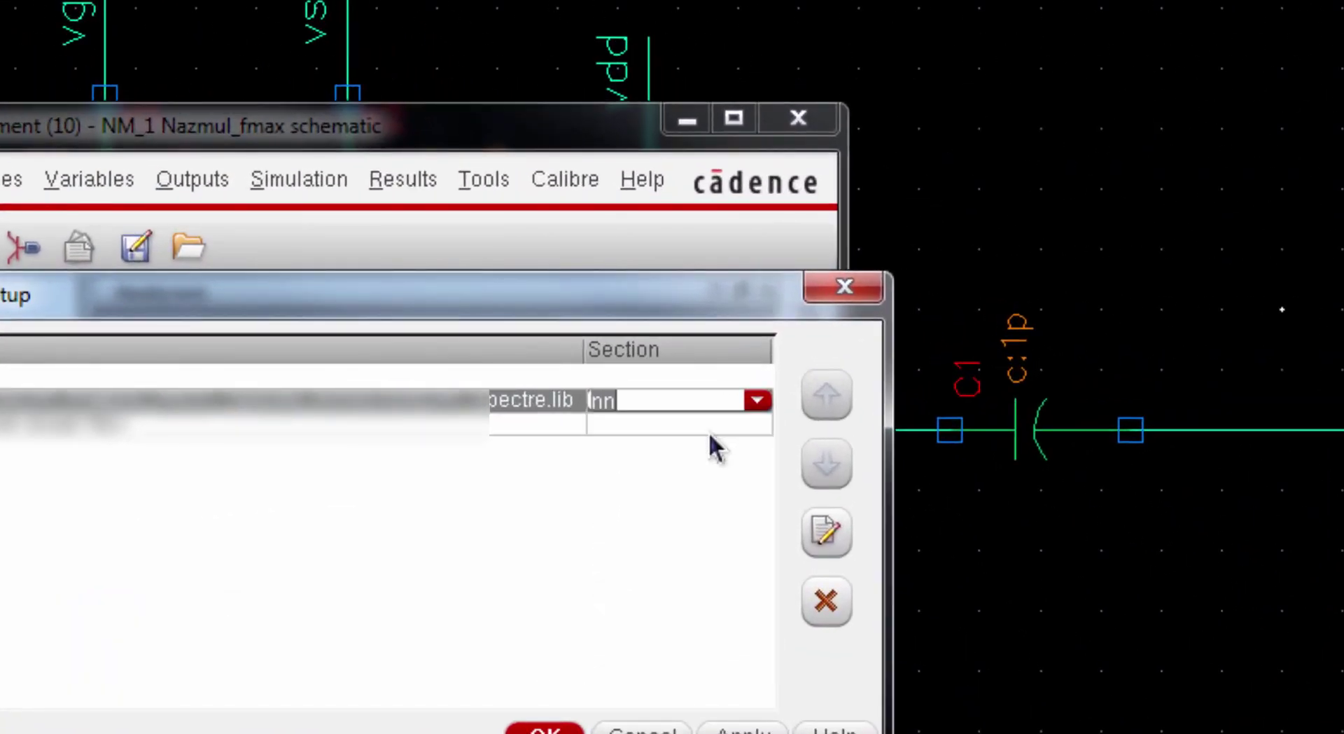
click(546, 726)
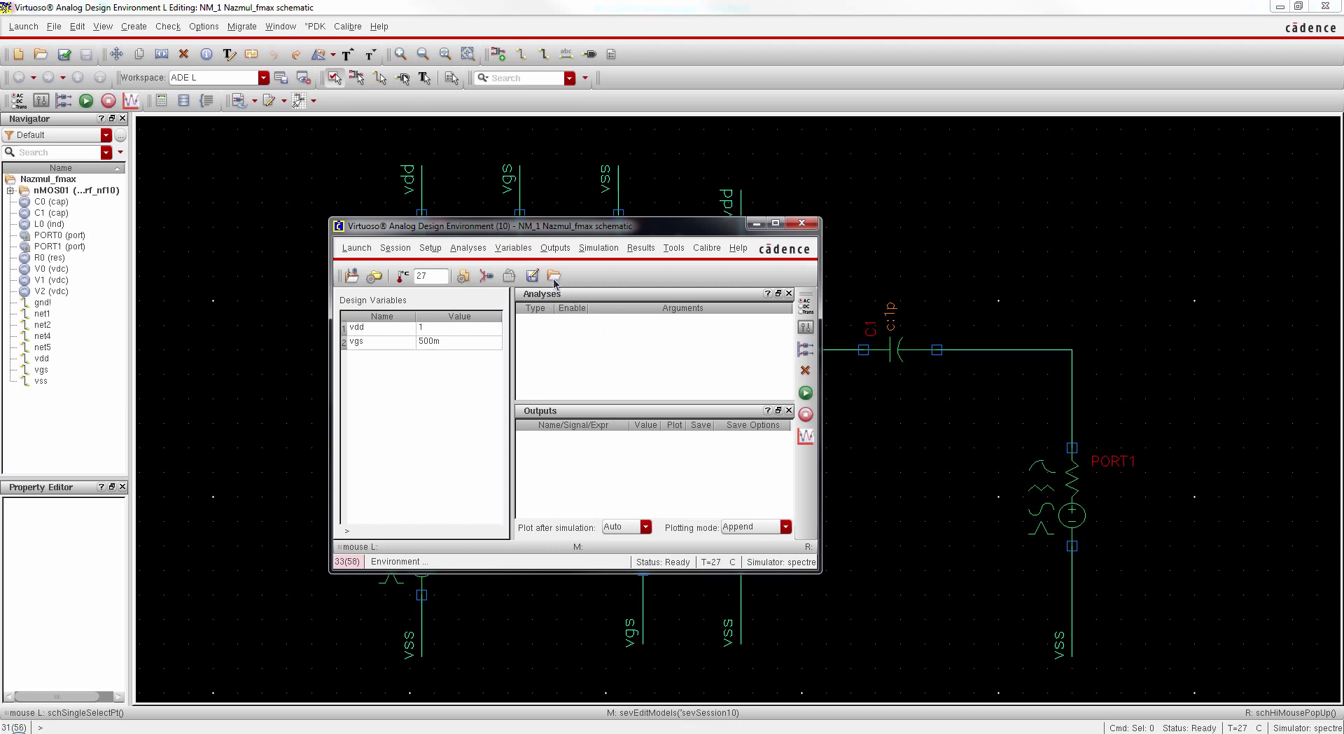
Choose an sp analysis and select PORT0 and PORT1 from the schematic as its ports
click(482, 253)
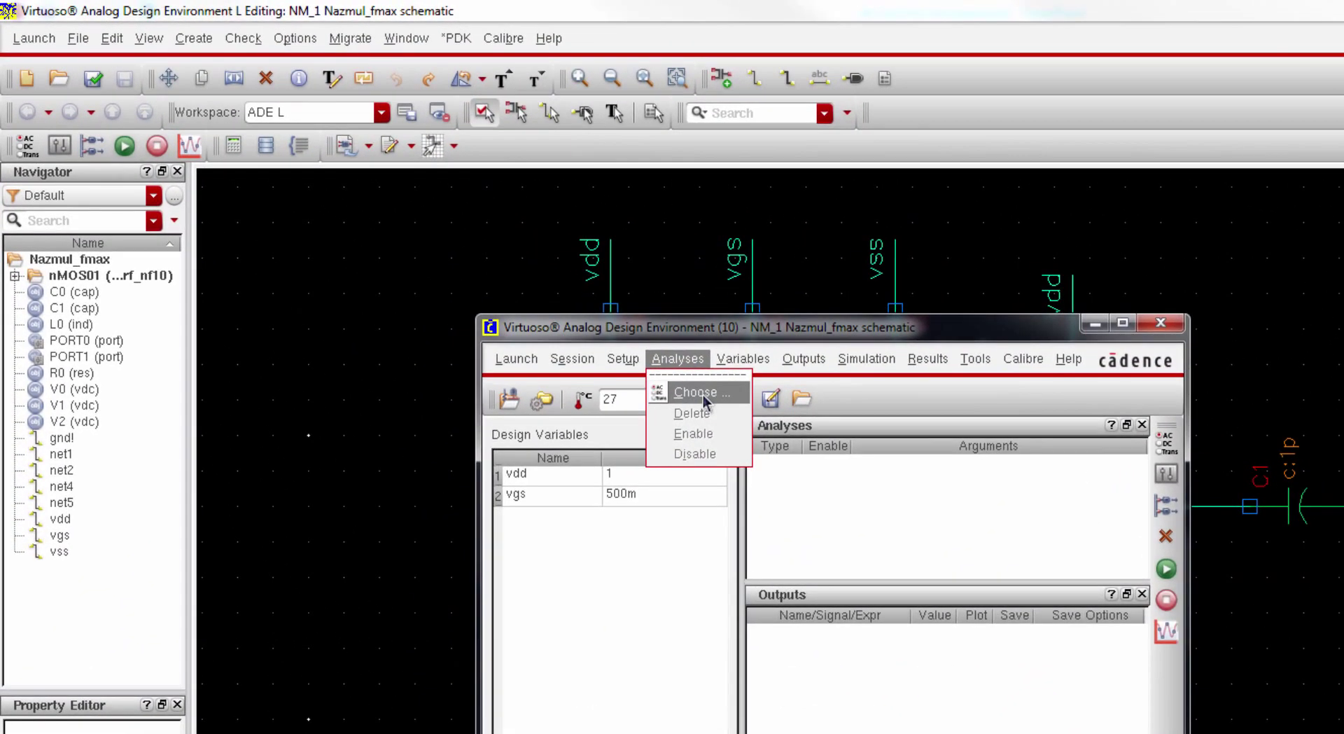
click(700, 393)
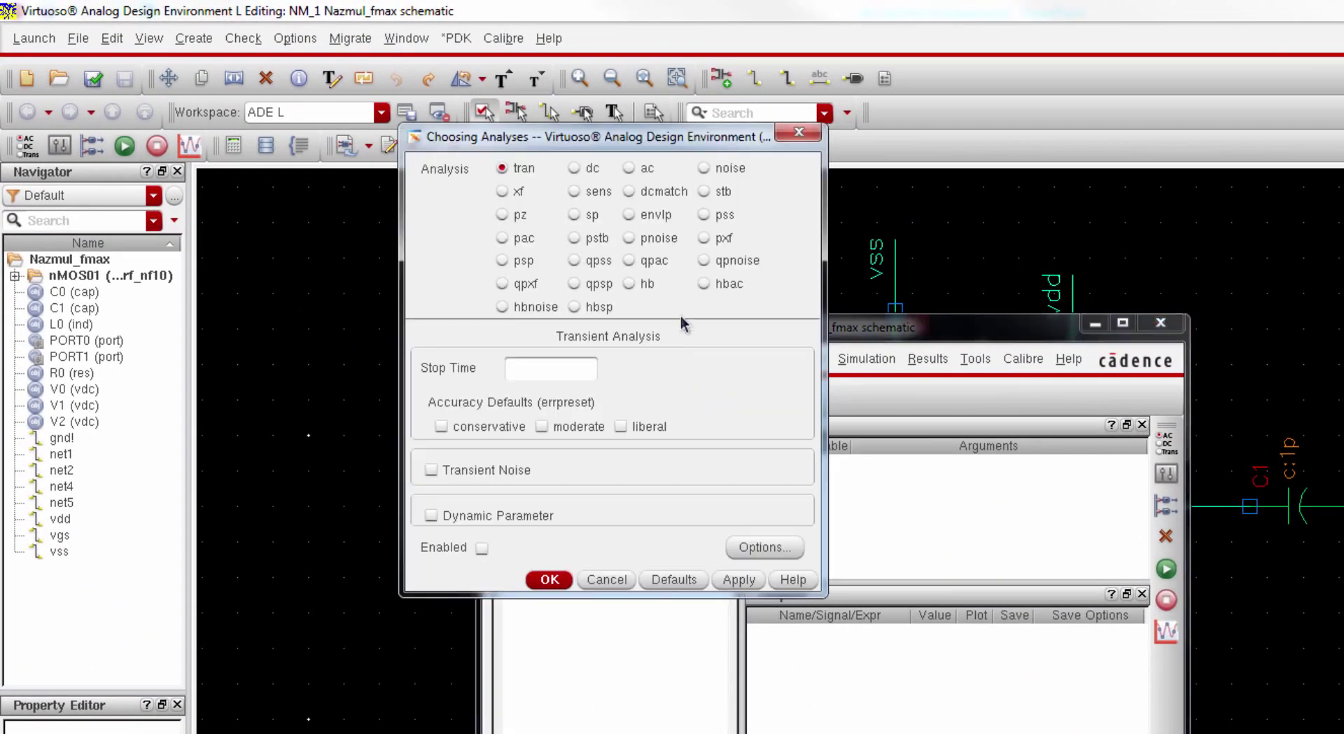
click(576, 215)
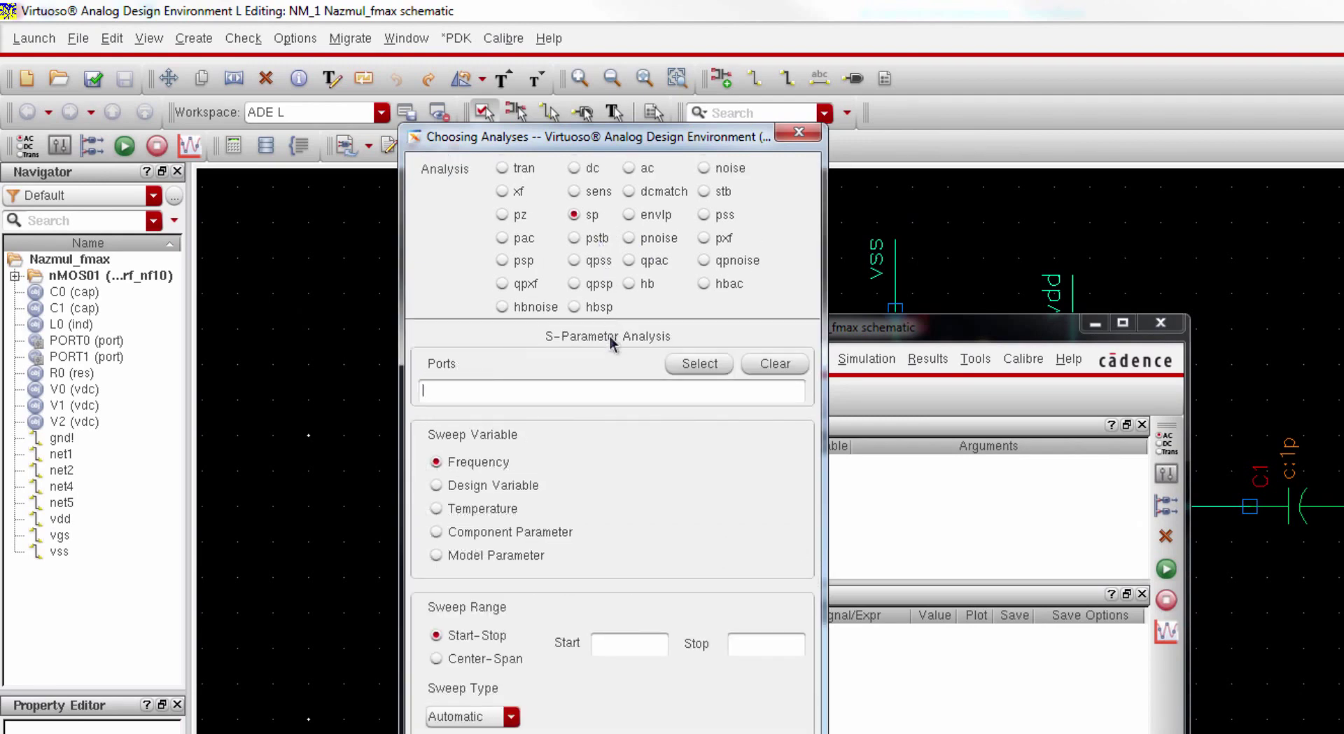
click(700, 363)
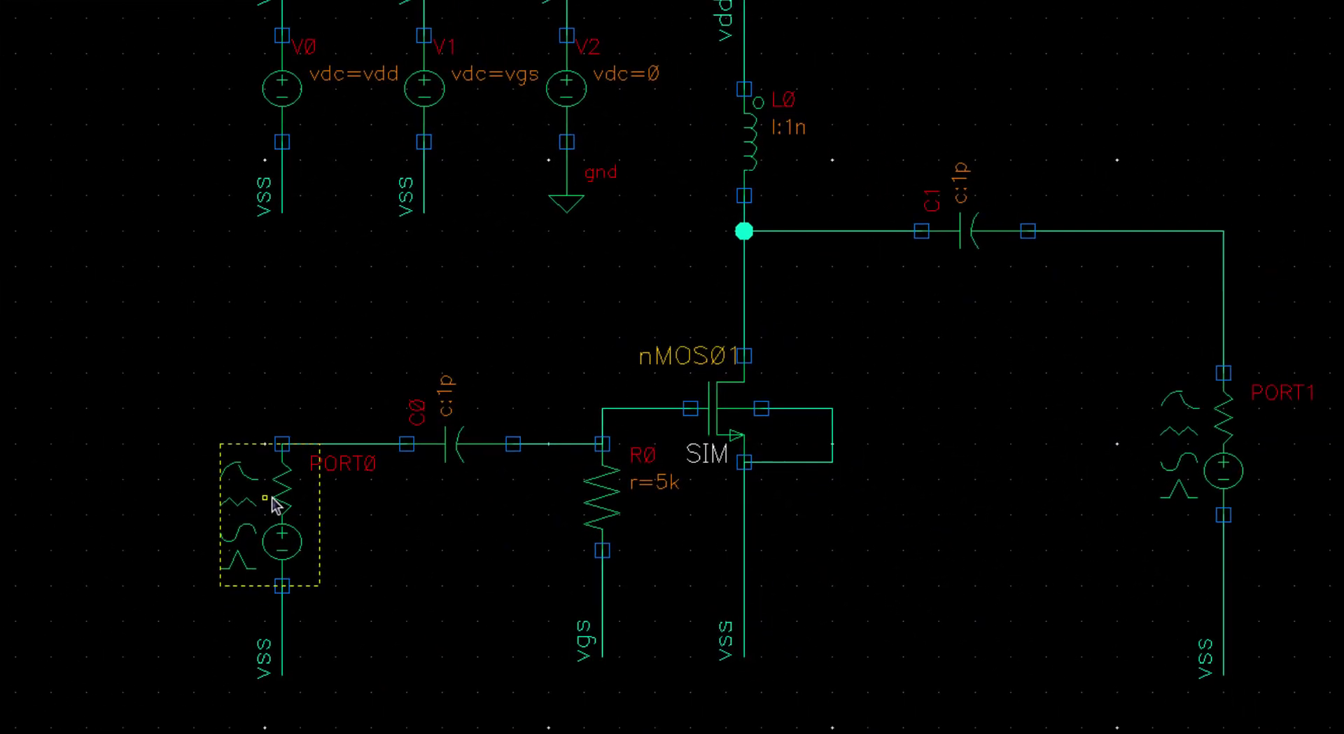
click(275, 504)
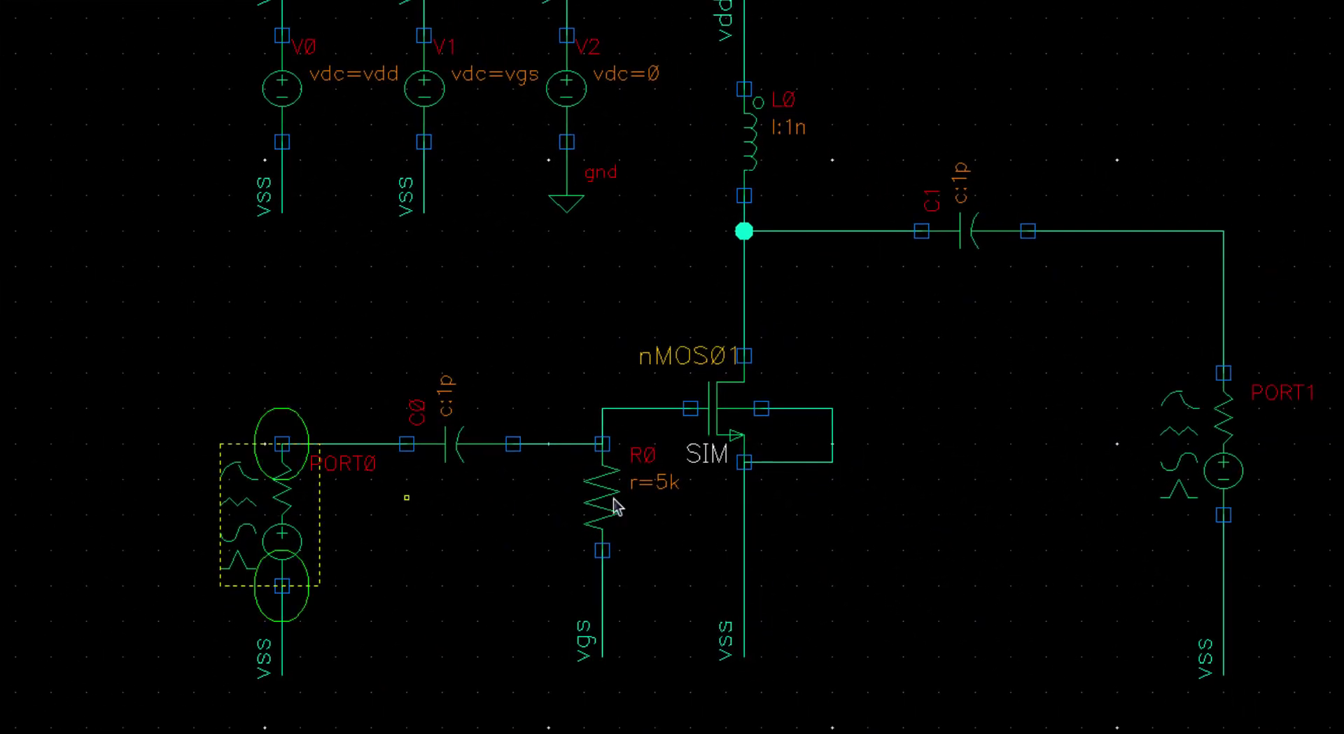
click(1202, 450)
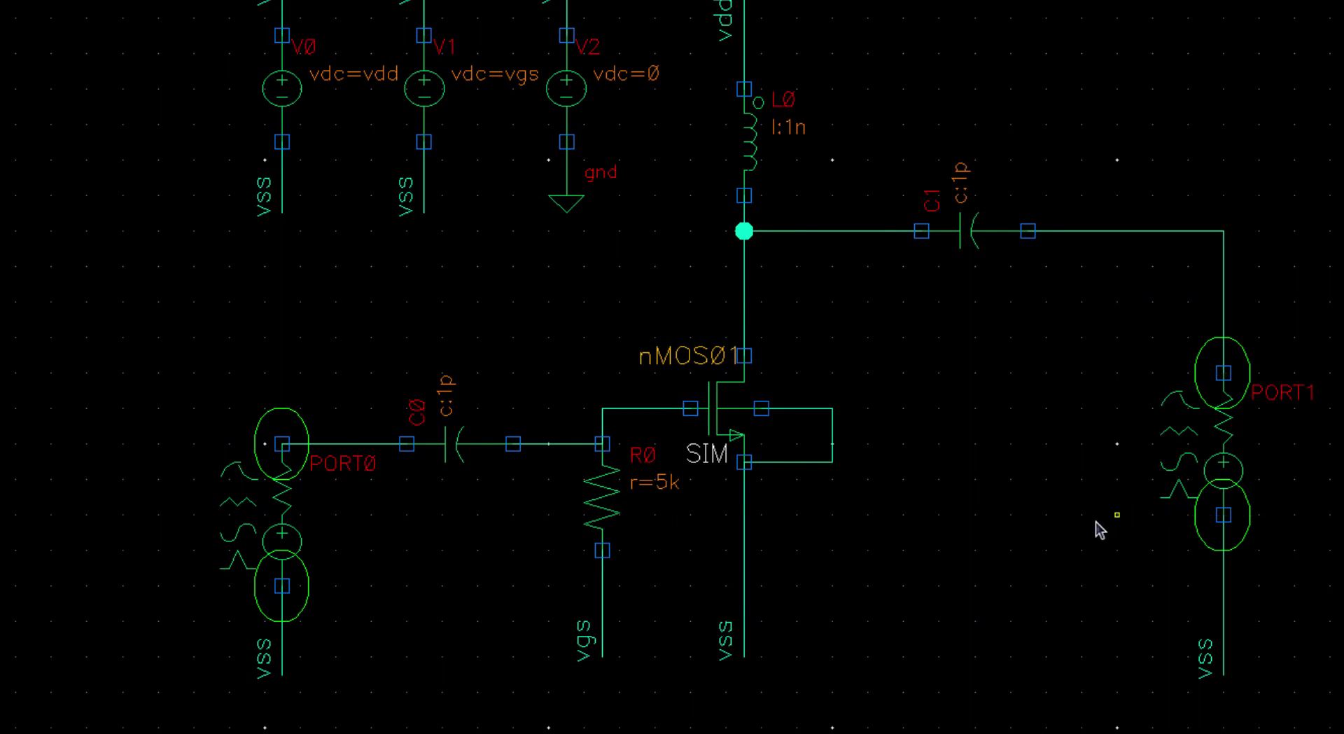
key(Escape)
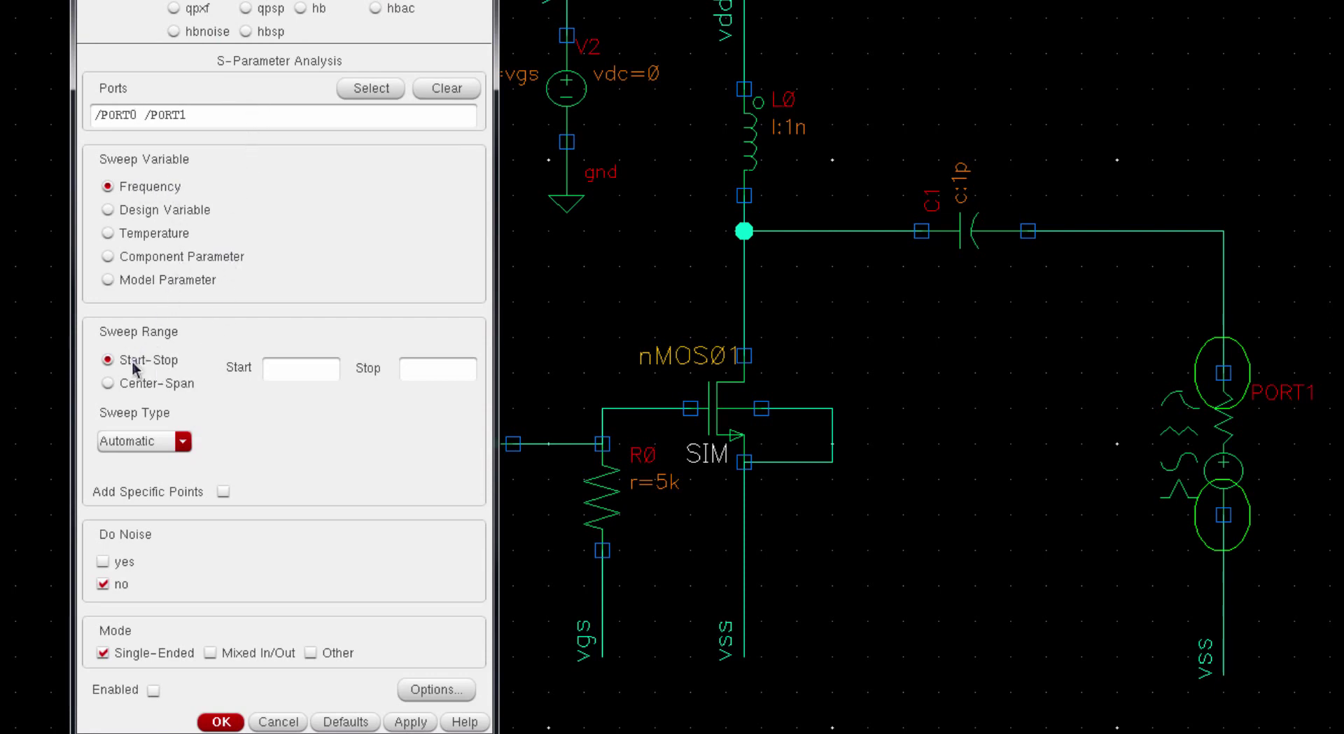
Set the S-parameter frequency sweep from 1G to 400G, linear with a 5G step size, and accept the analysis
click(283, 365)
text(1G)
click(434, 366)
text(400G)
click(166, 450)
click(167, 460)
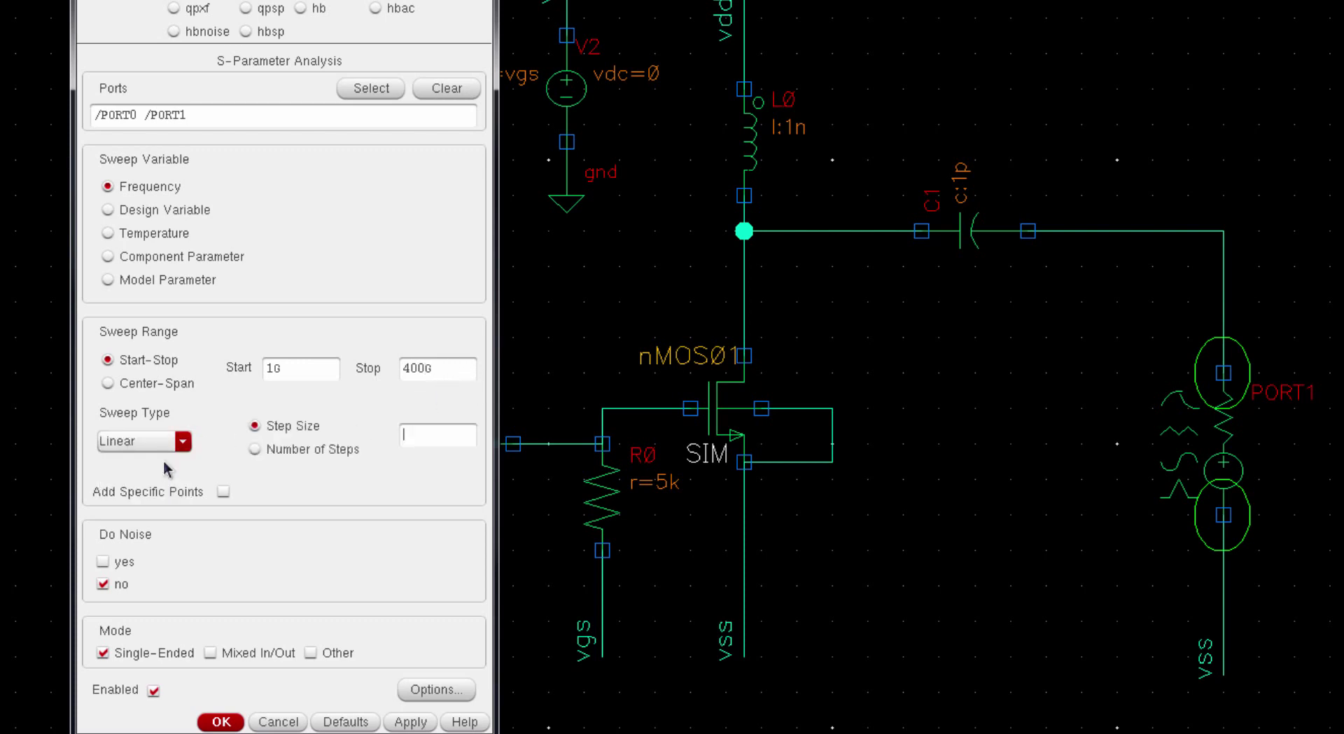
click(443, 436)
text(5G)
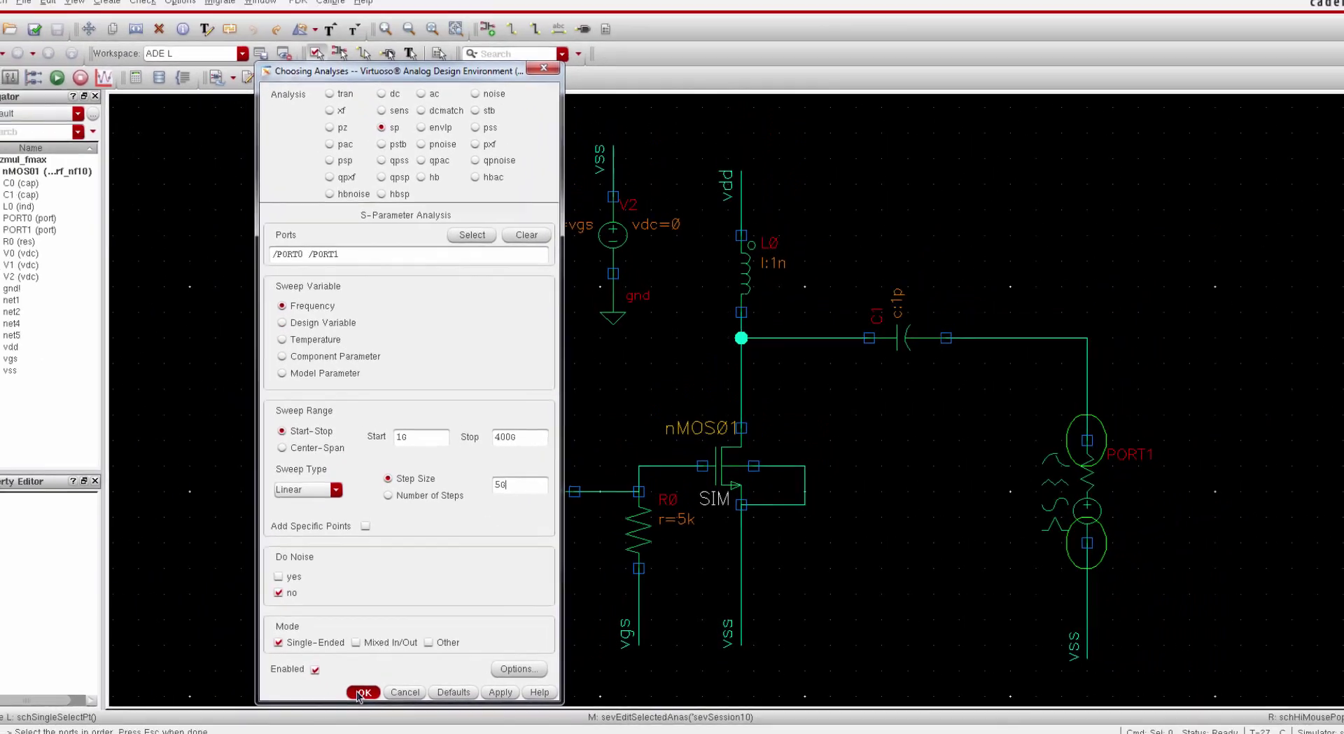
click(283, 709)
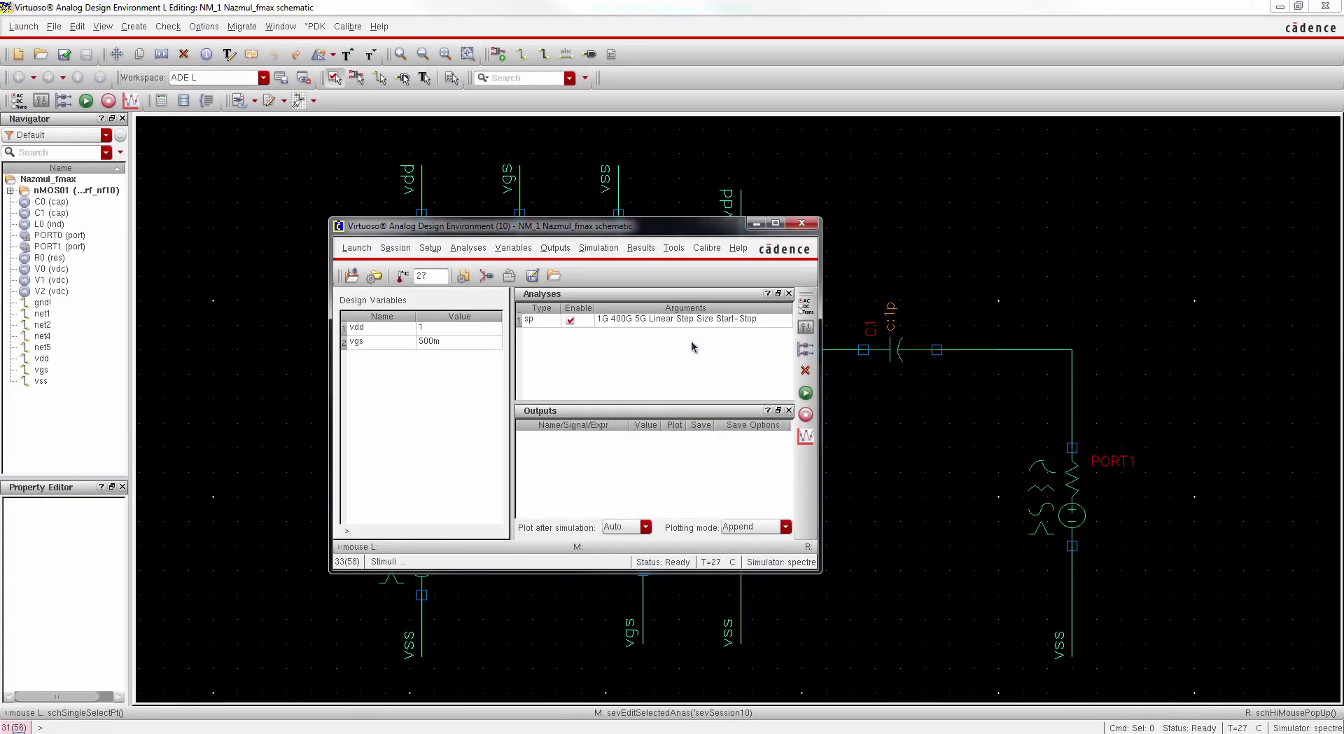
Netlist and run the S-parameter simulation of the fmax testbench
click(695, 337)
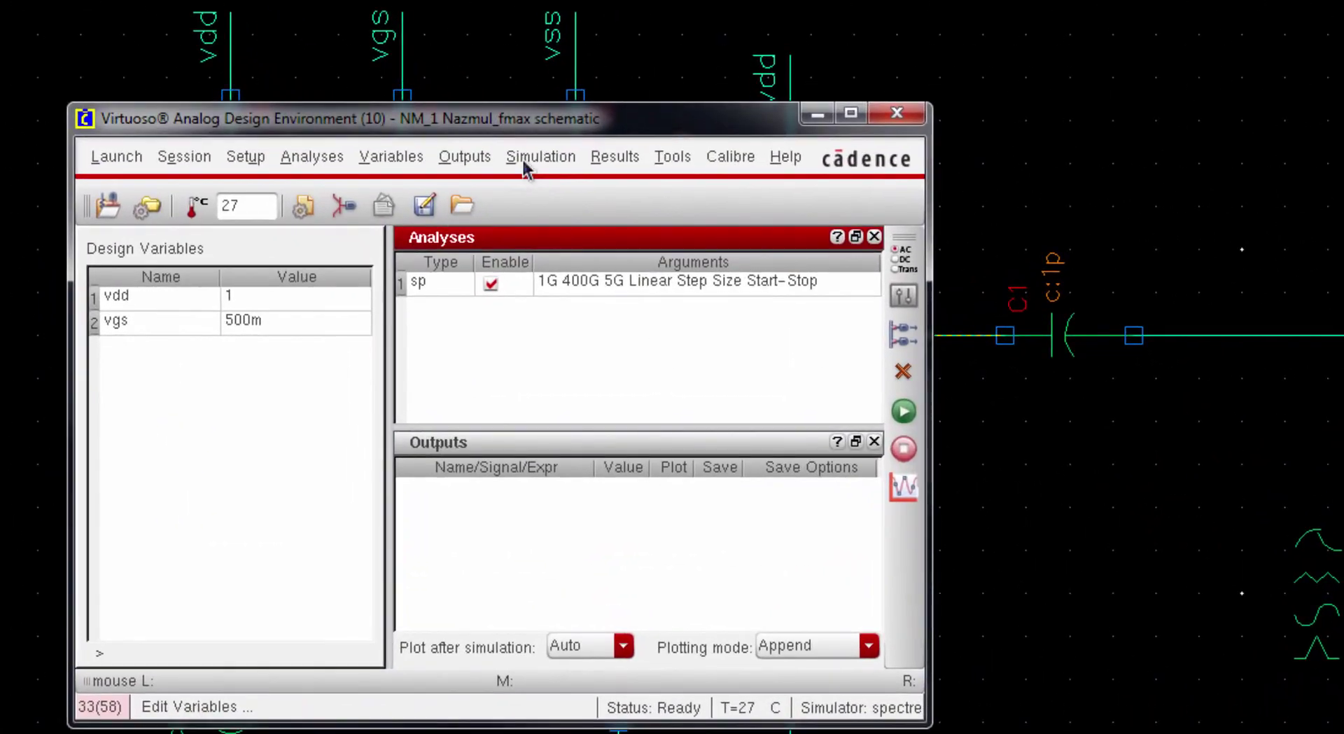
click(525, 165)
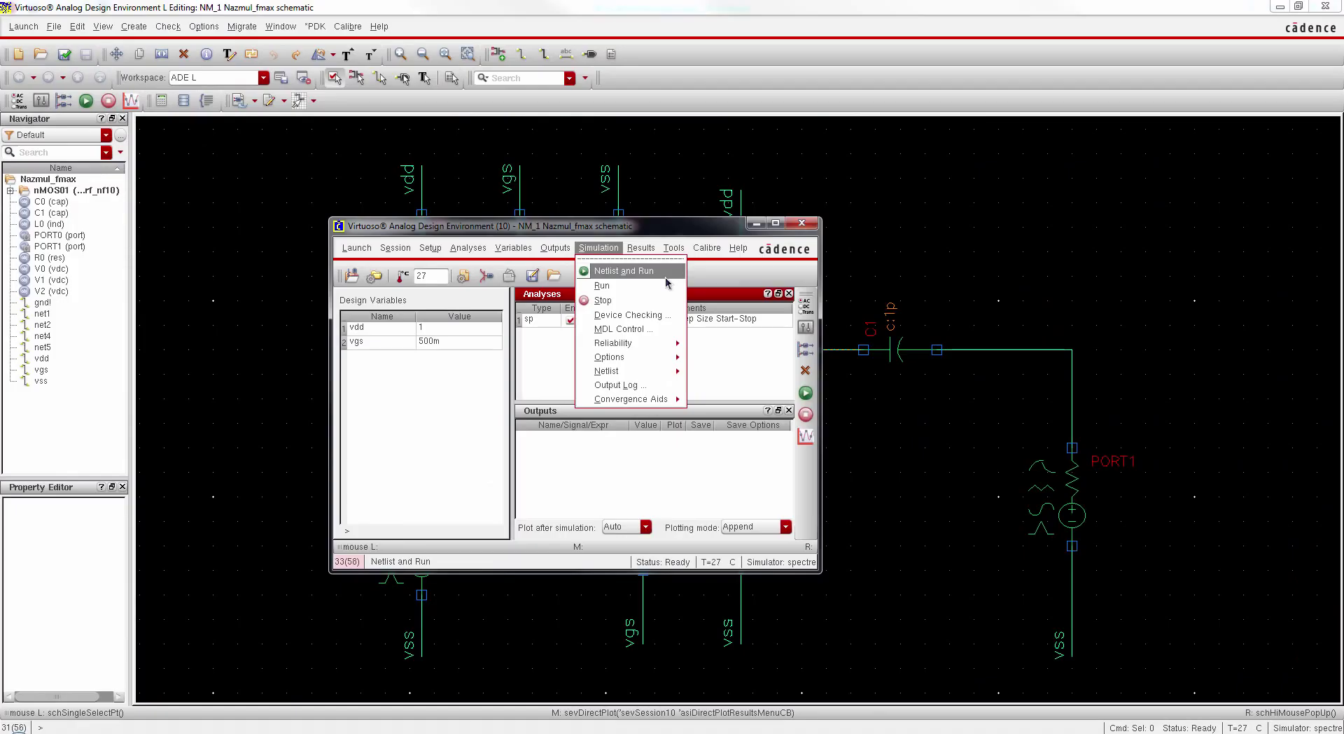
click(640, 202)
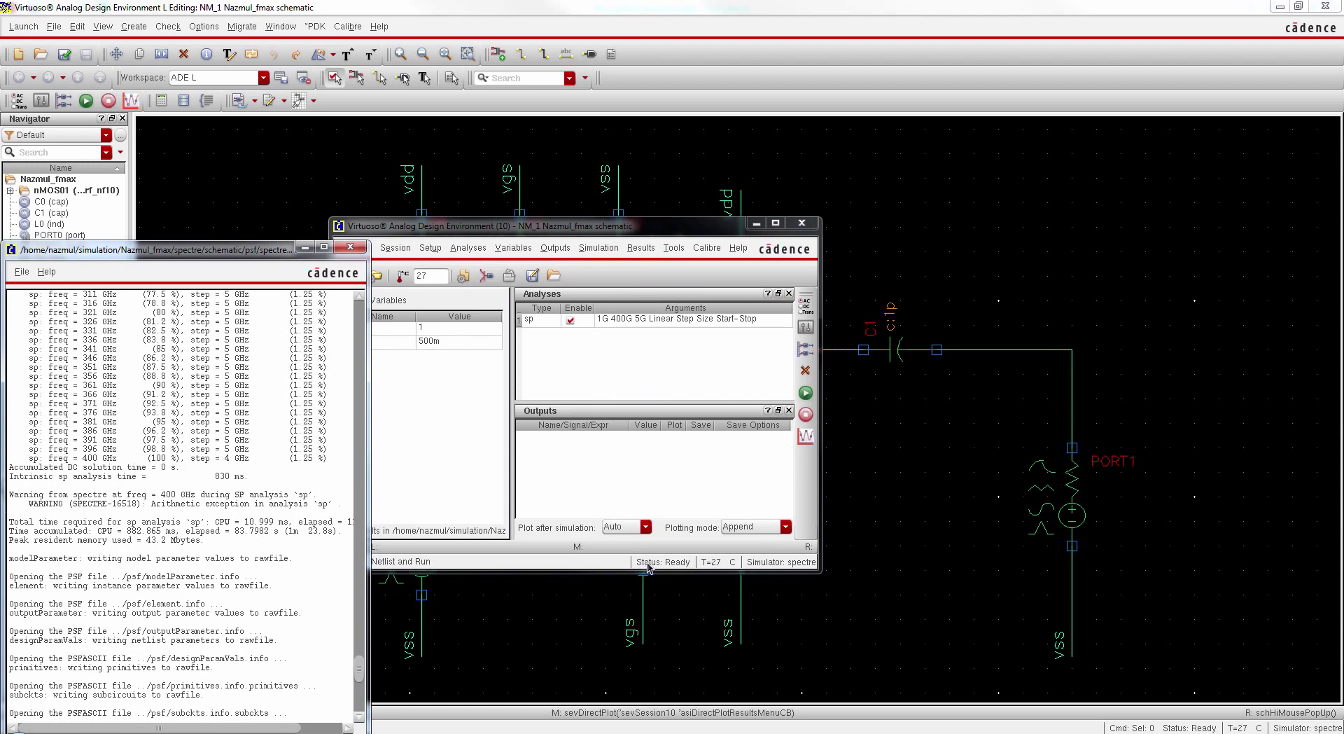
click(698, 386)
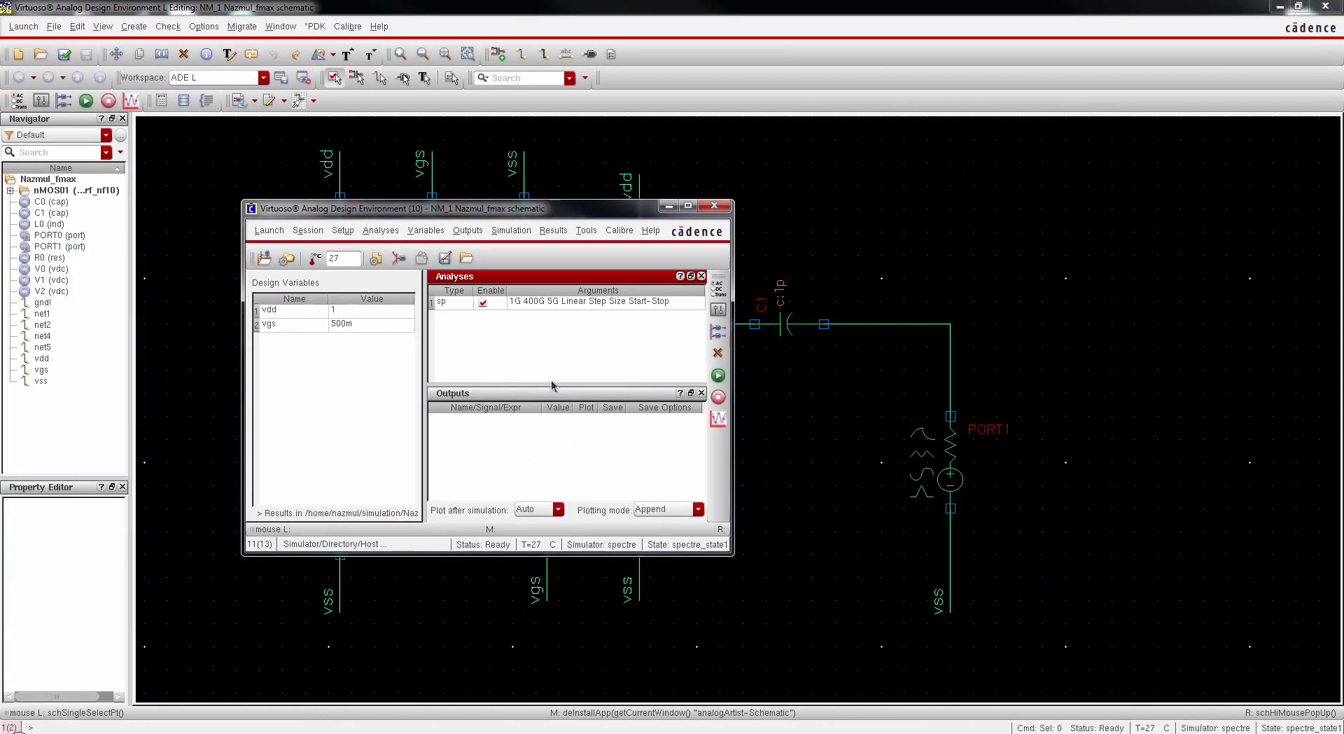
Plot the maximum power gain Gmax in dB10 from the sp results with the direct plot form, adding it to the outputs
click(553, 232)
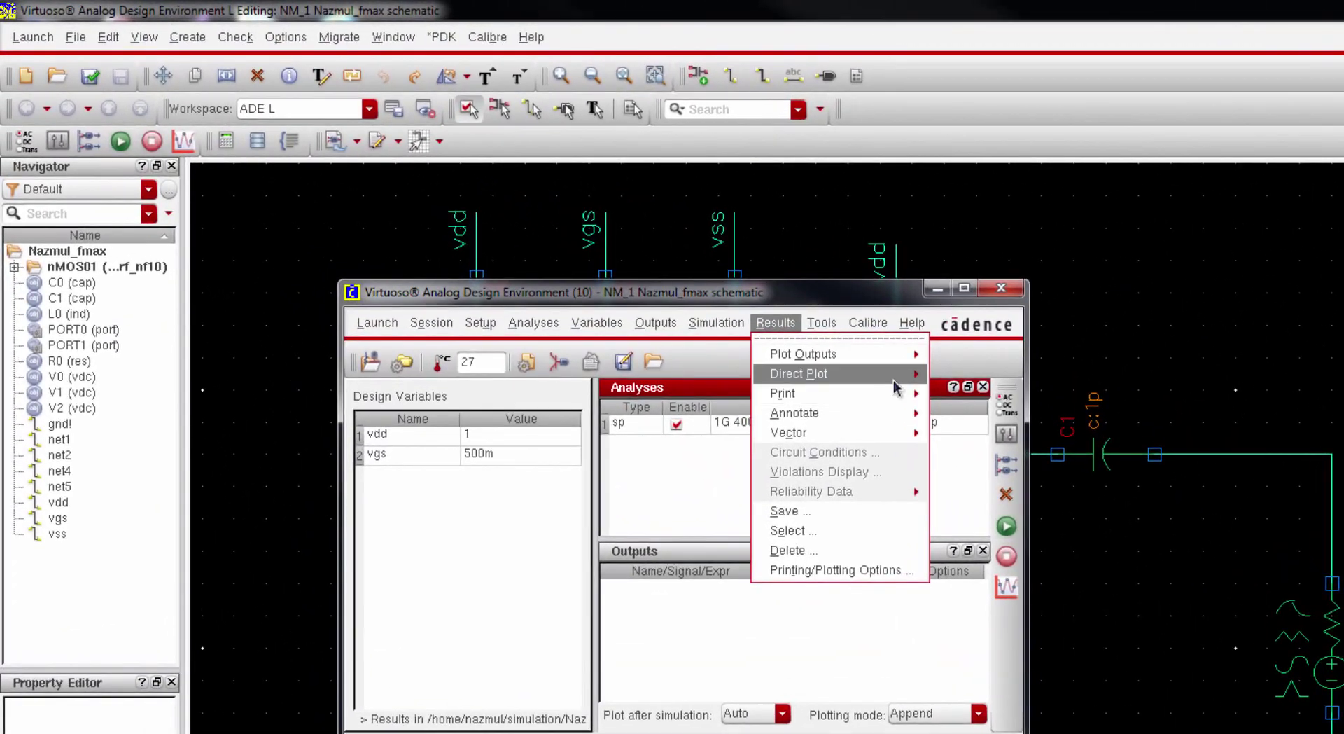
mouse_move(638, 270)
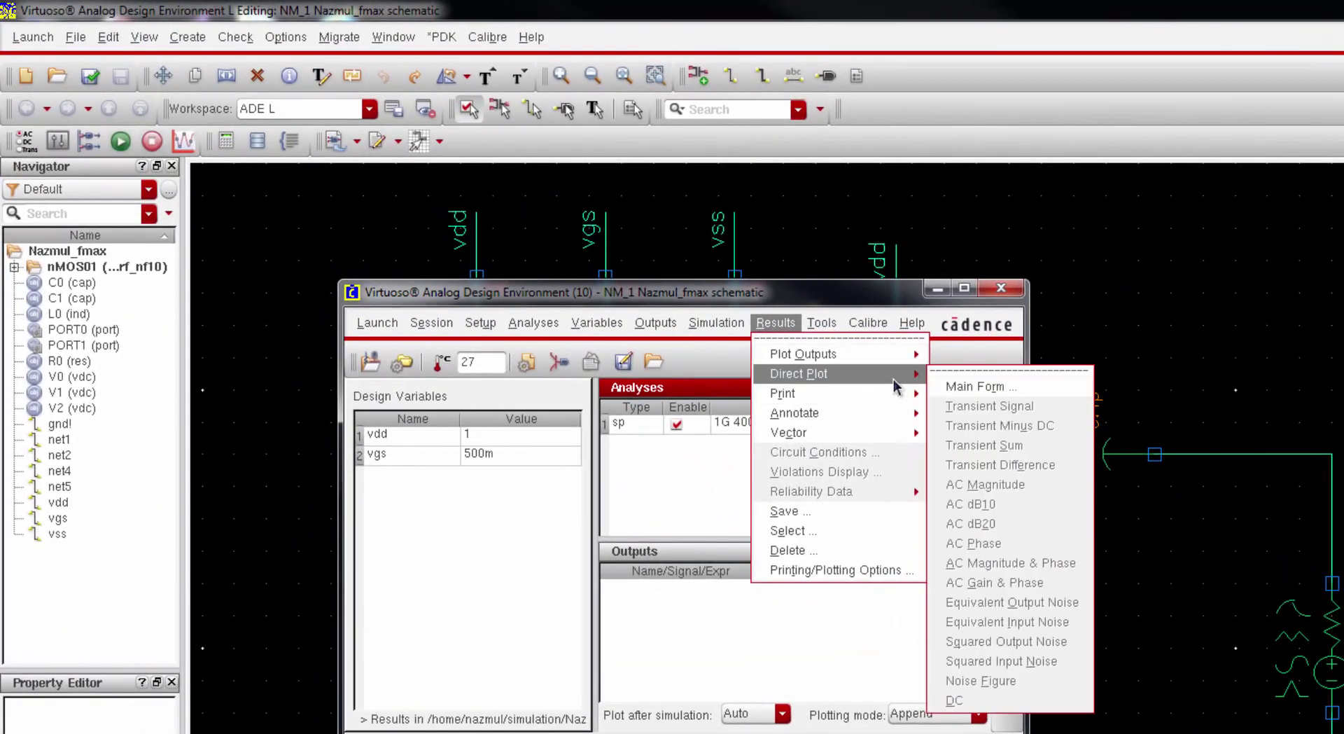
click(968, 393)
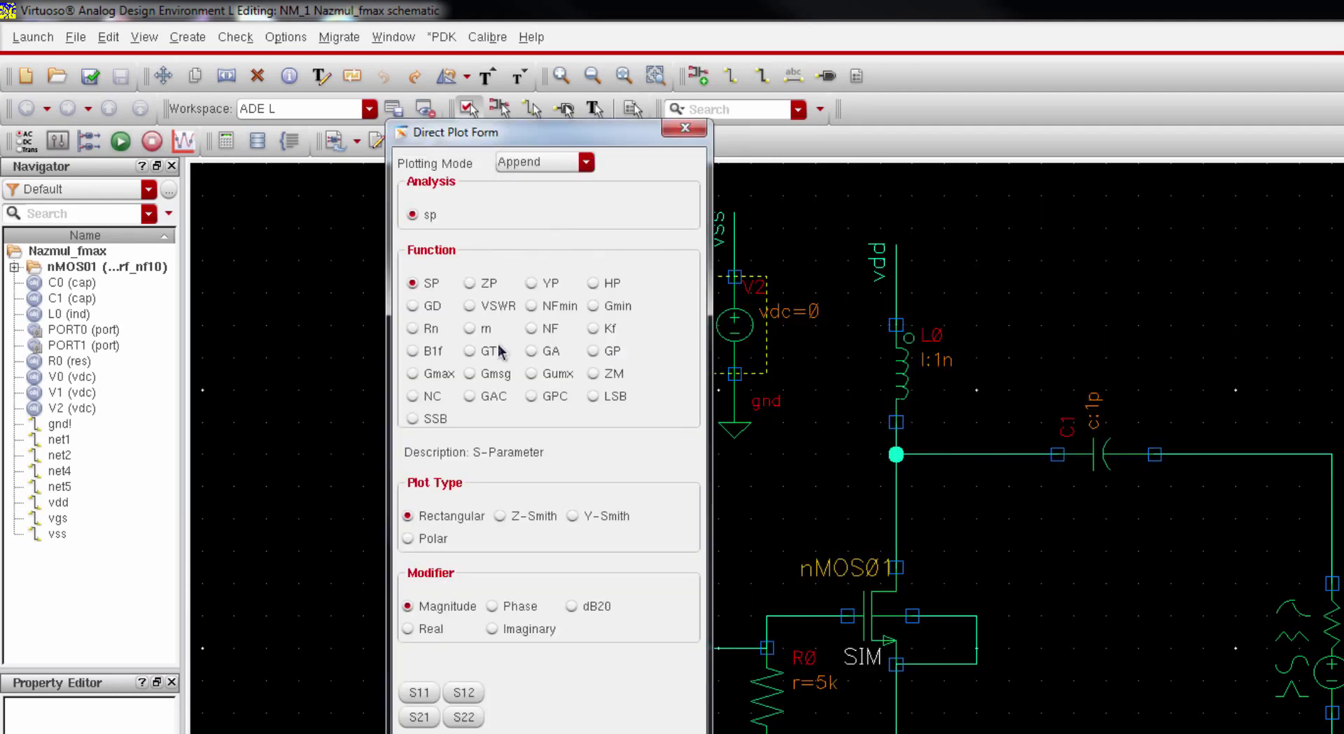
click(443, 377)
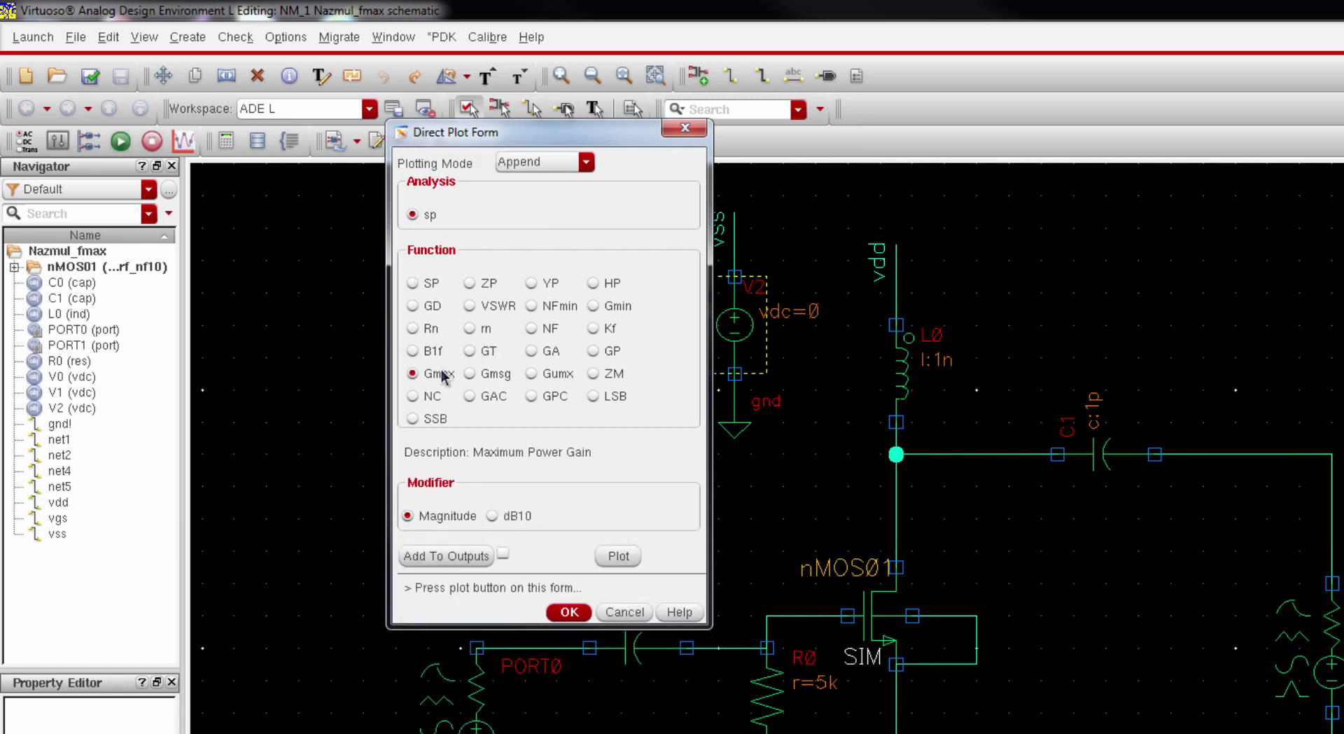
click(493, 516)
click(504, 555)
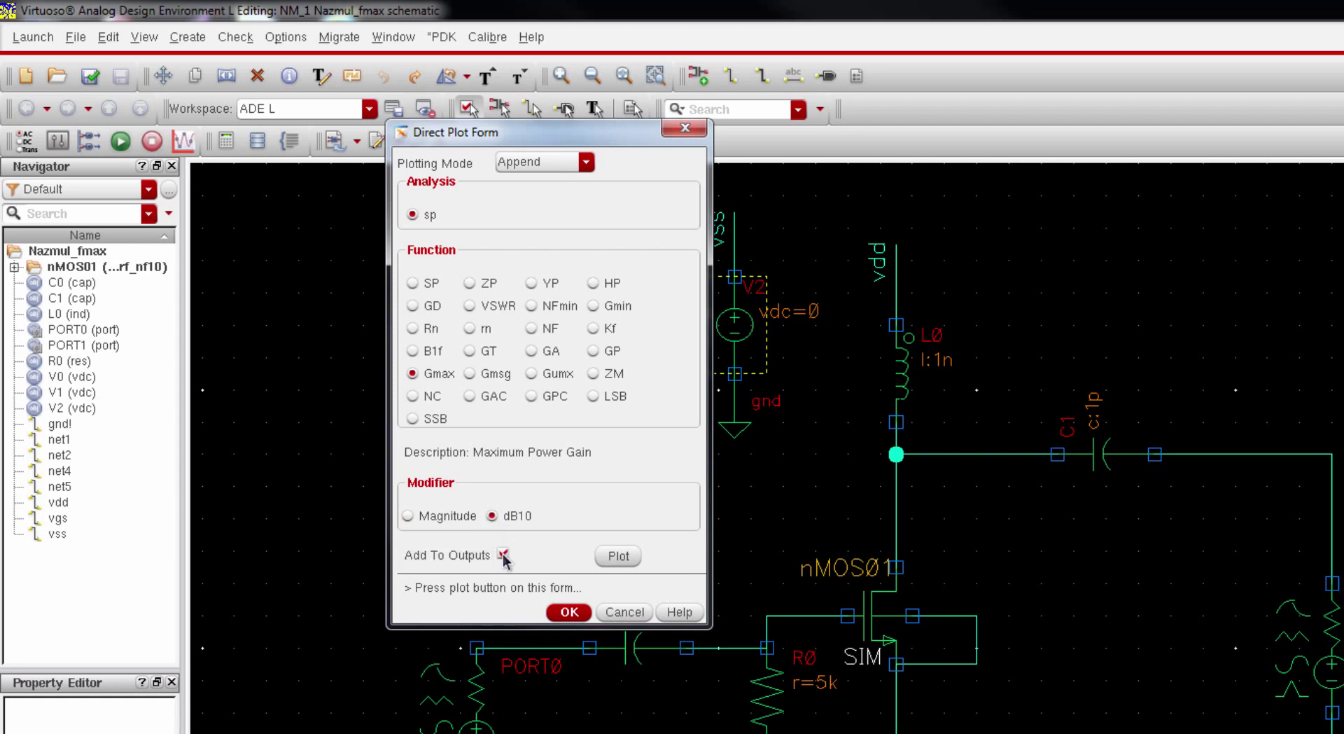
click(617, 557)
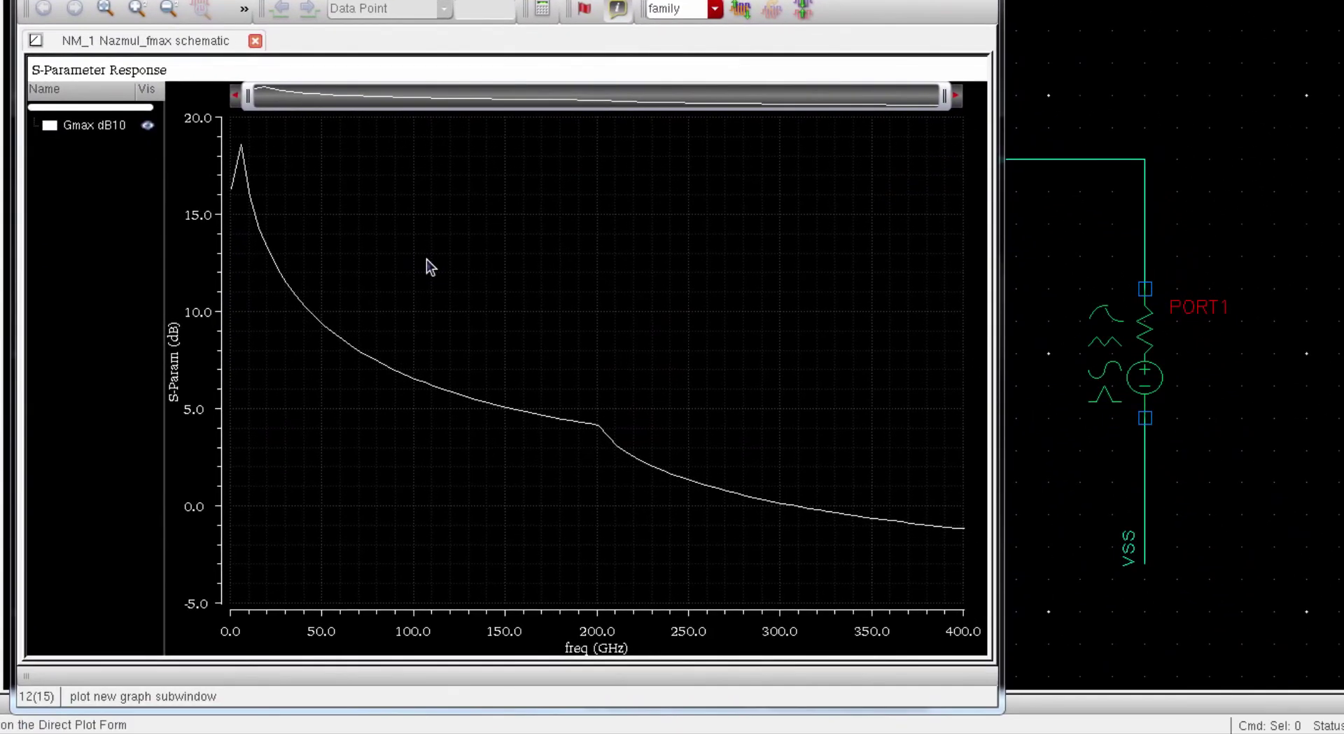